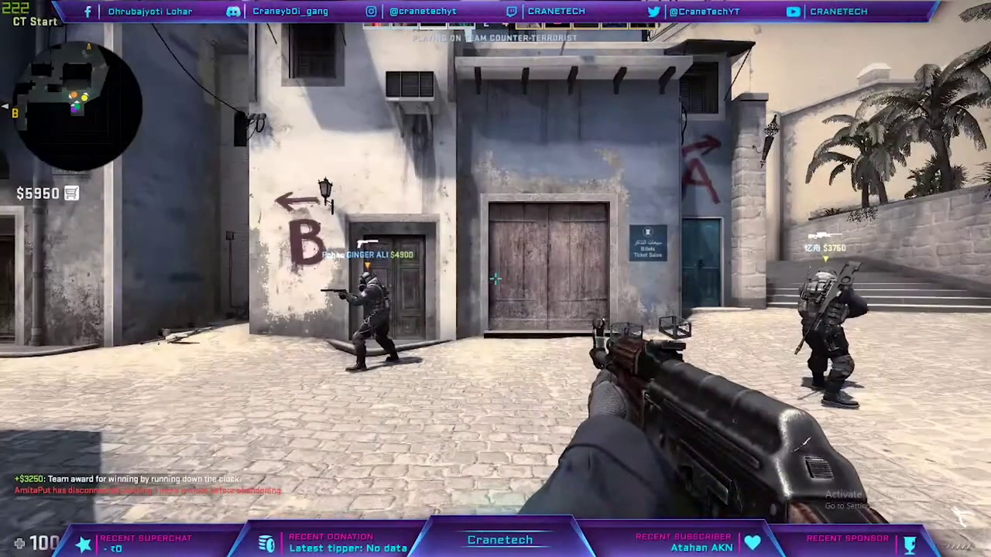
- Open and close the buy menu, swap between knife and AK-47, then walk toward Ticket Booth
key(b)
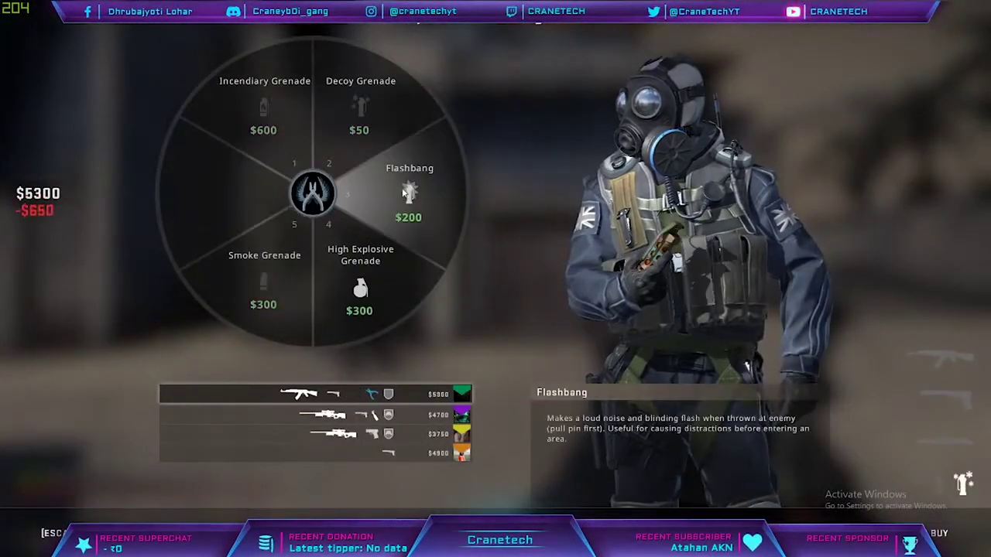
key(b)
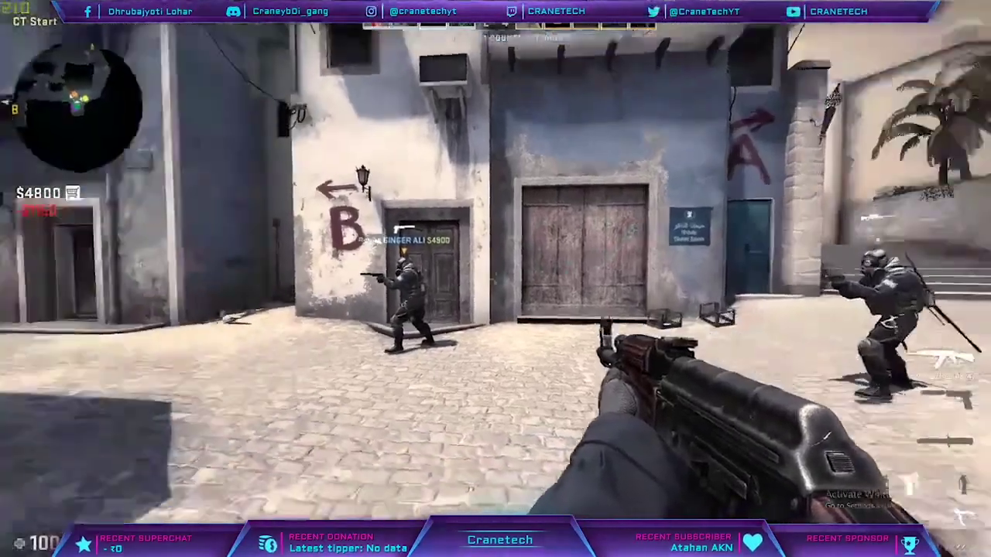
key(3)
key(1)
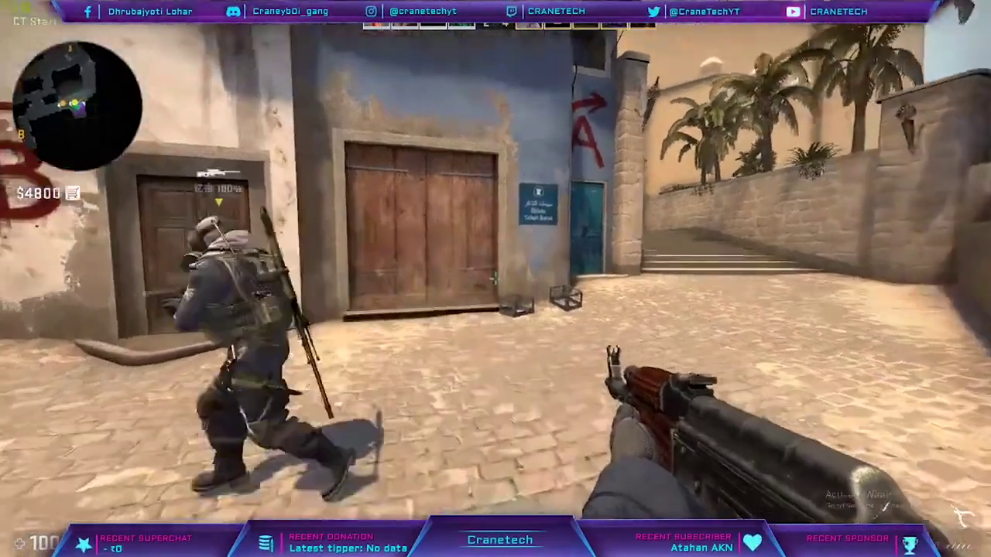
key(3)
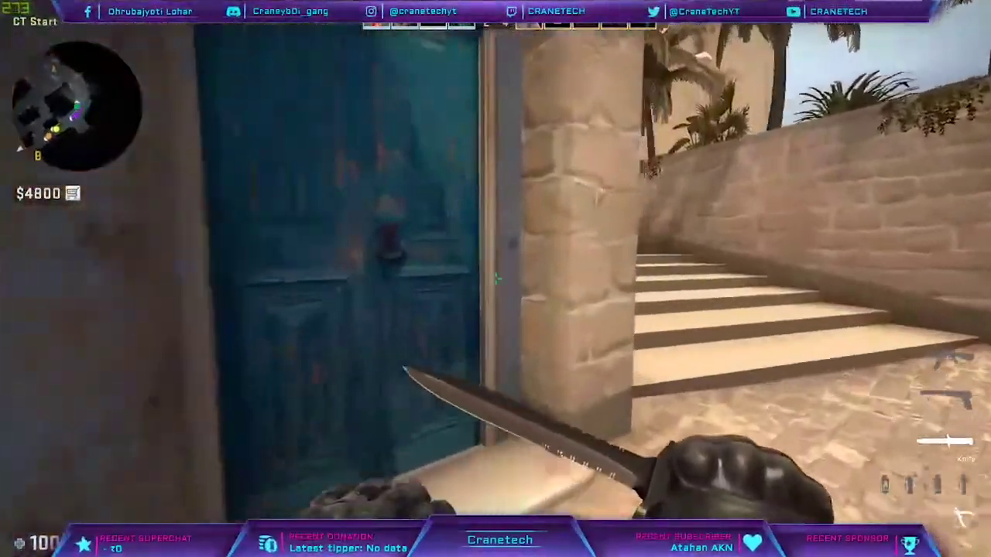
key(1)
key(w)
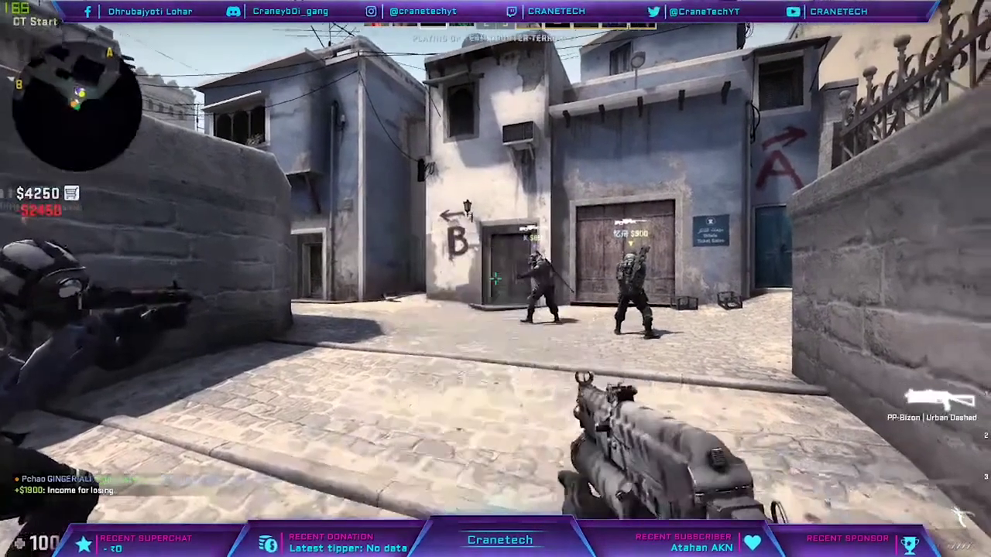
- Buy a smoke grenade from the buy menu and cycle to the knife and flashbang
key(b)
click(263, 232)
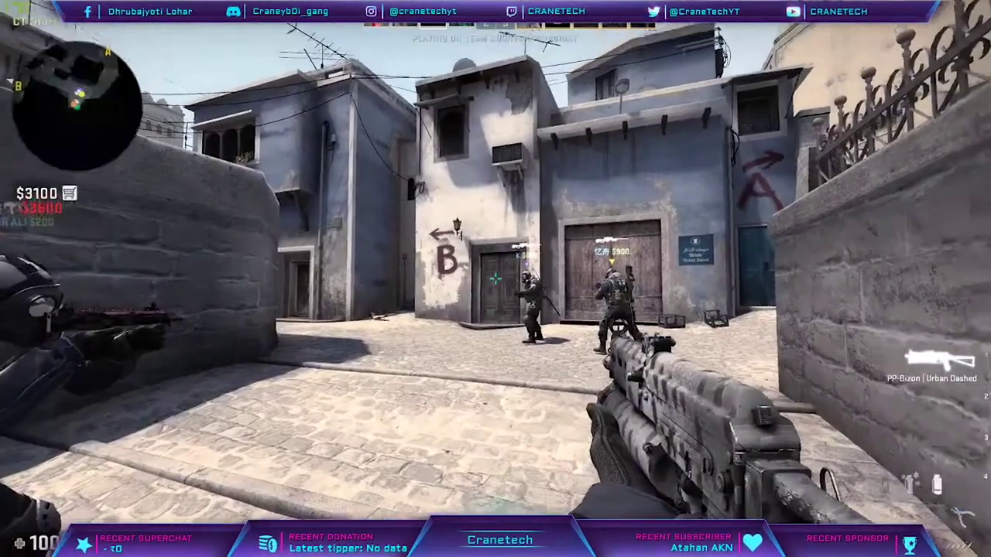
key(3)
key(4)
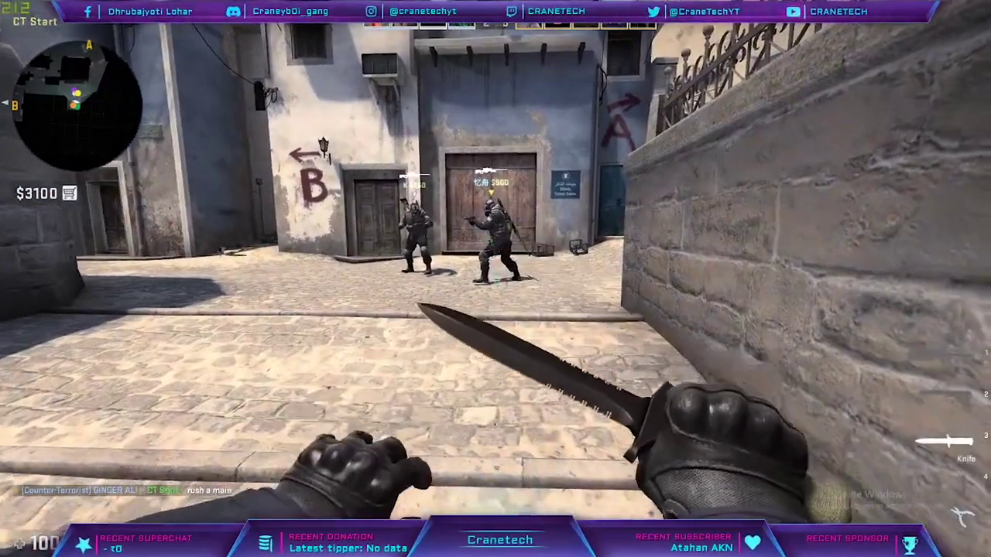
- Push up the stairs through the arch to the crates on bombsite A
key(w)
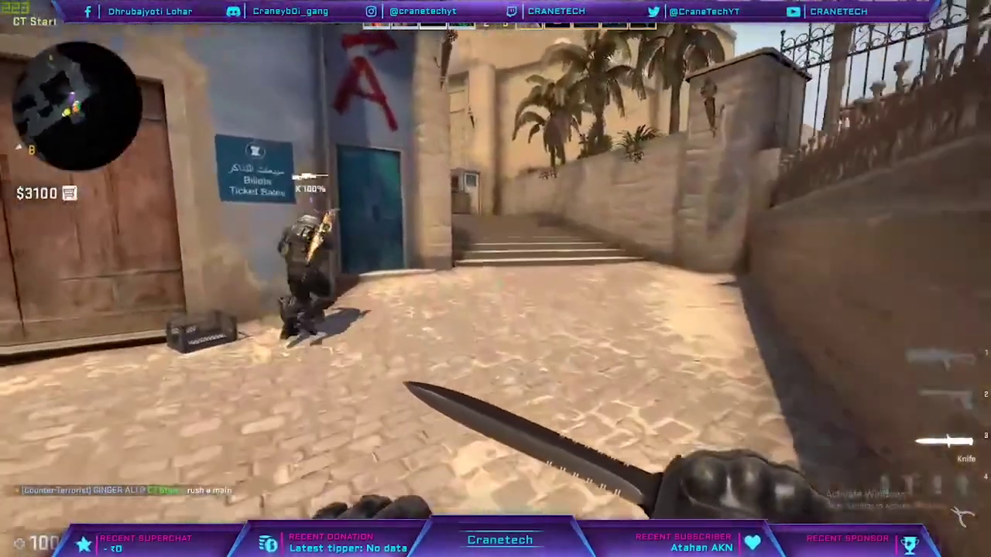
key(w)
key(4)
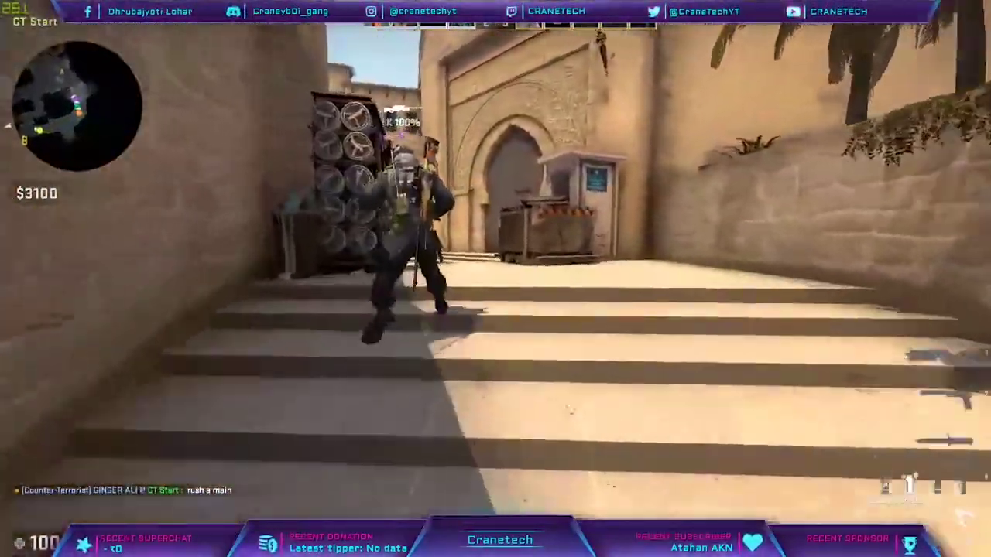
key(w)
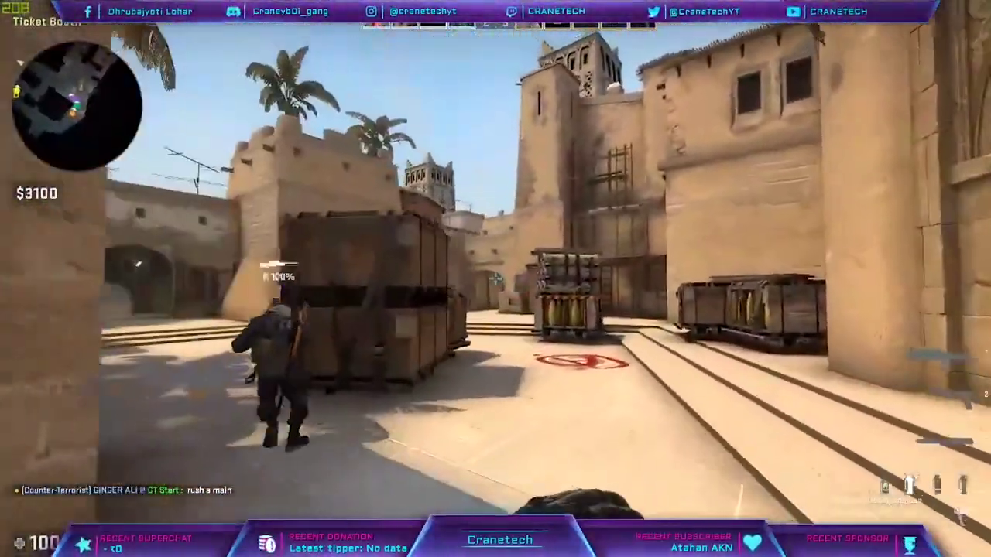
key(w)
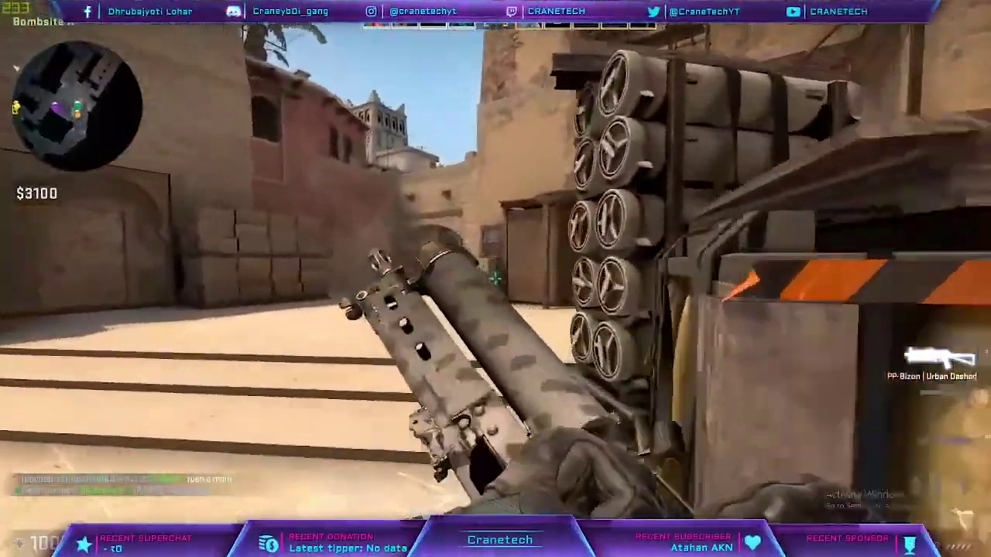
key(w)
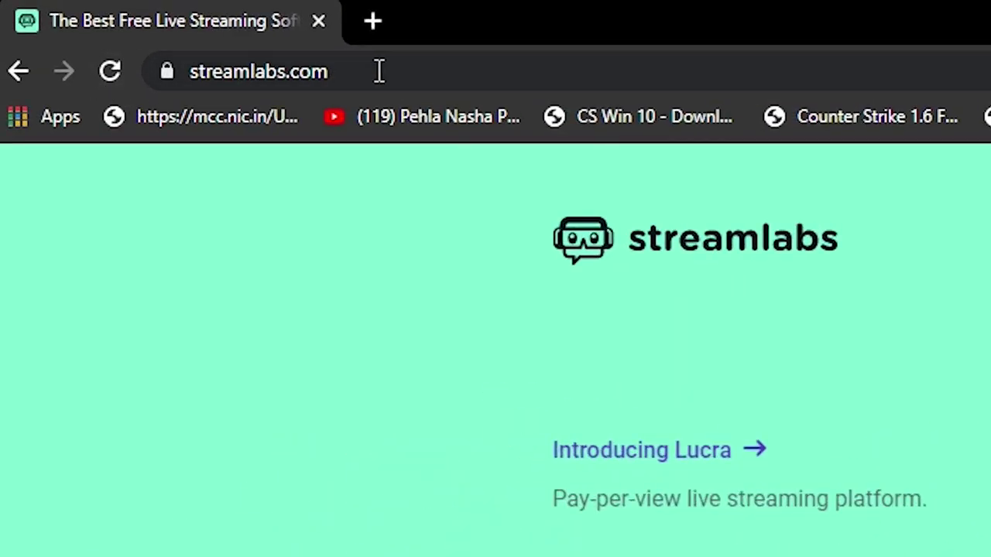
- Download the Streamlabs installer from streamlabs.com and show it in its folder
drag(138, 27, 73, 33)
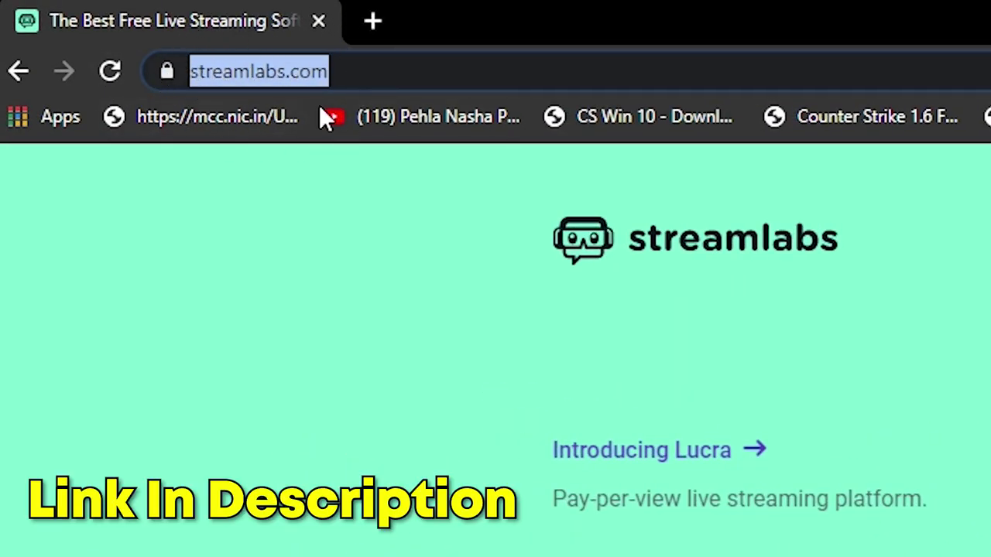
click(405, 78)
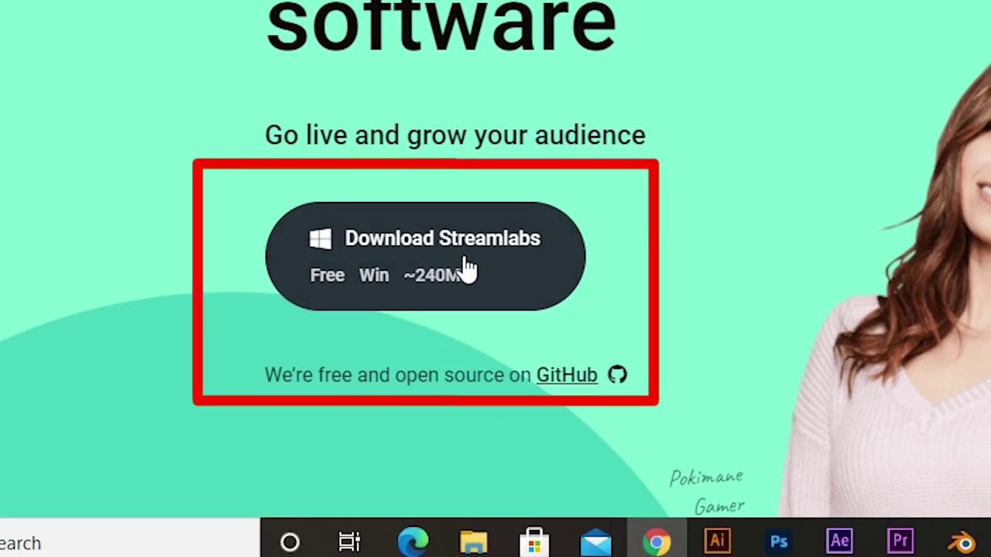
click(449, 264)
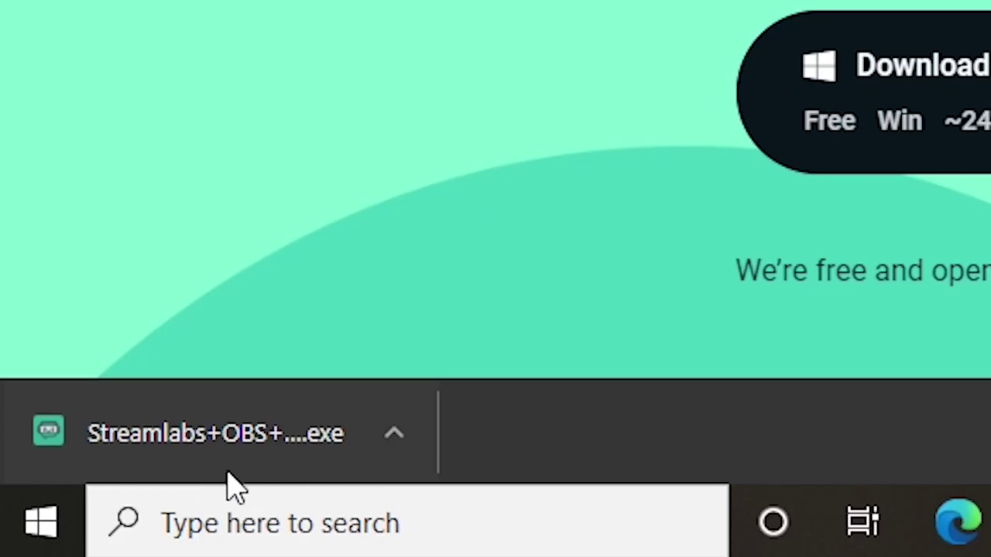
click(397, 438)
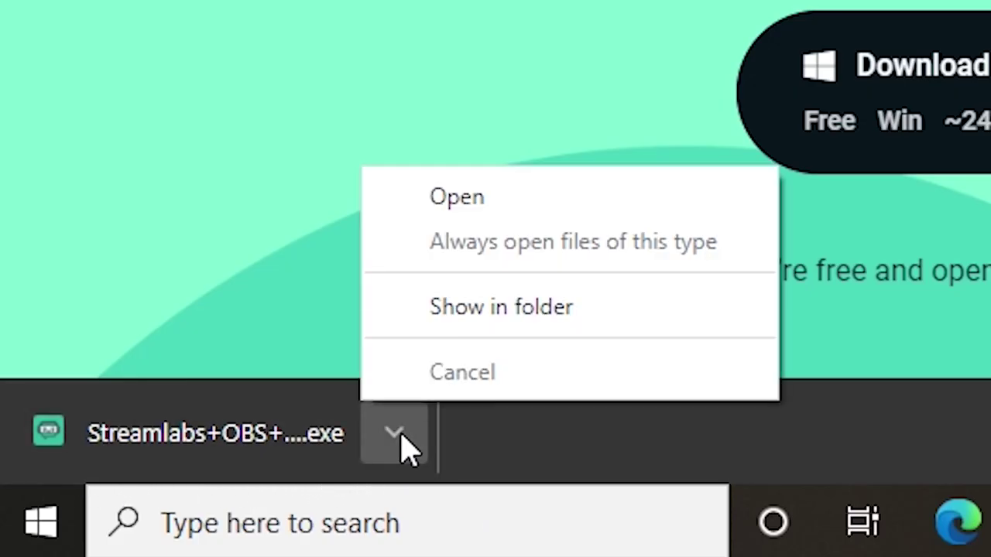
click(438, 317)
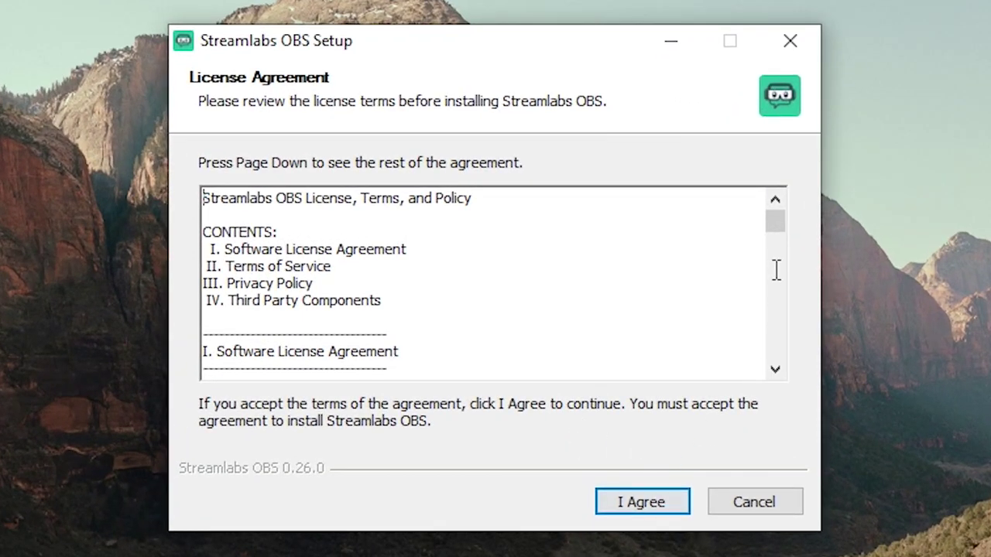
- Accept the license and install Streamlabs OBS into C:\Program Files\Streamlabs OBS
drag(774, 225, 763, 408)
click(630, 512)
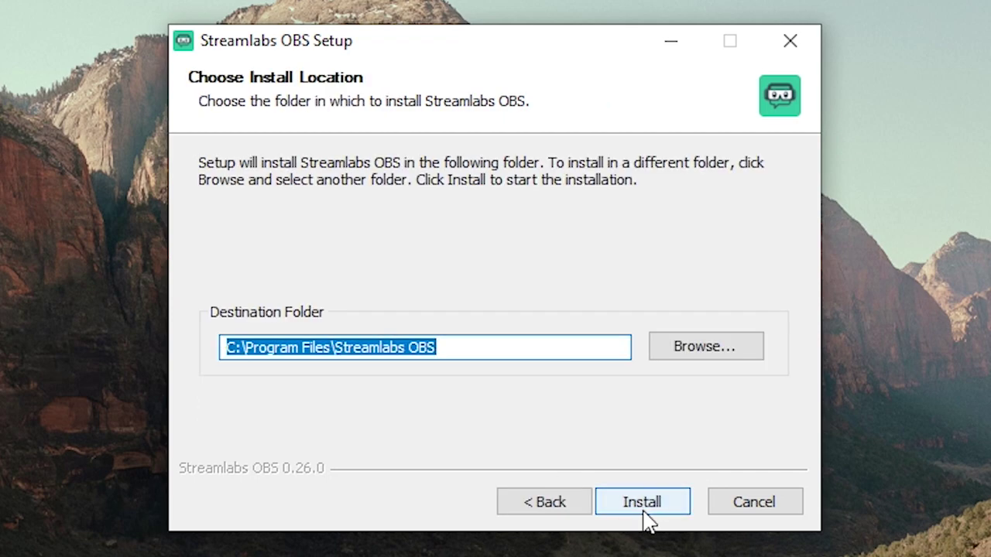
click(642, 512)
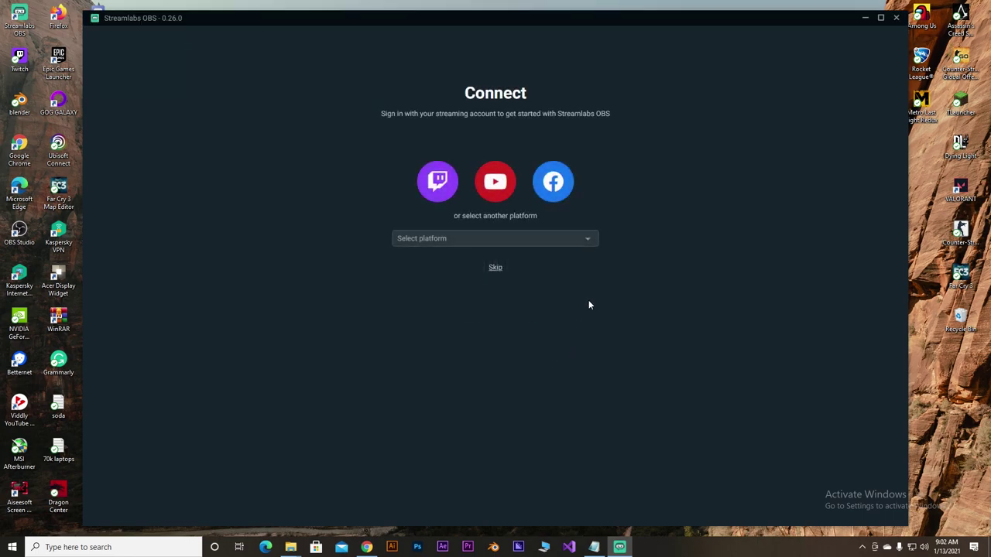
- Connect Streamlabs OBS to YouTube by signing in with the Google account's YouTube brand account
click(506, 240)
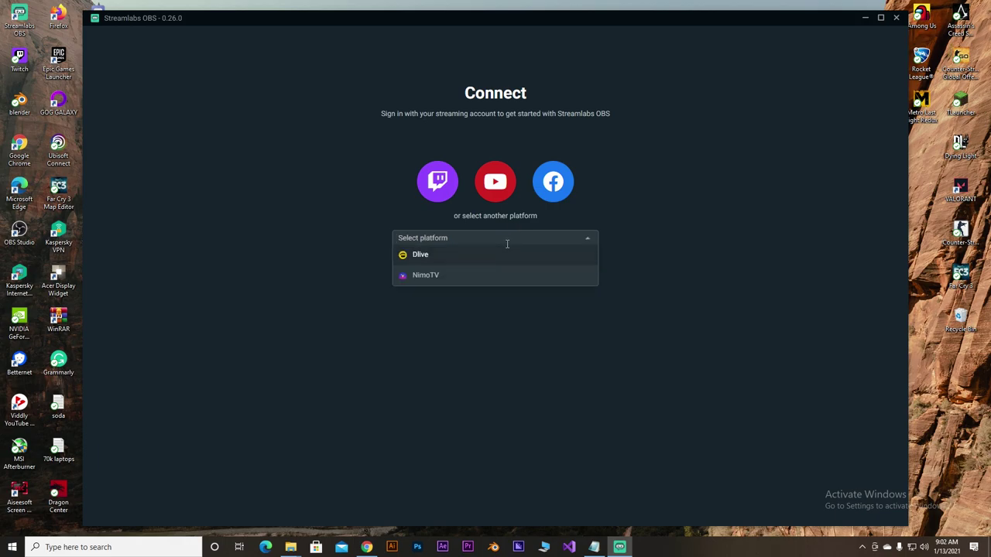
click(618, 222)
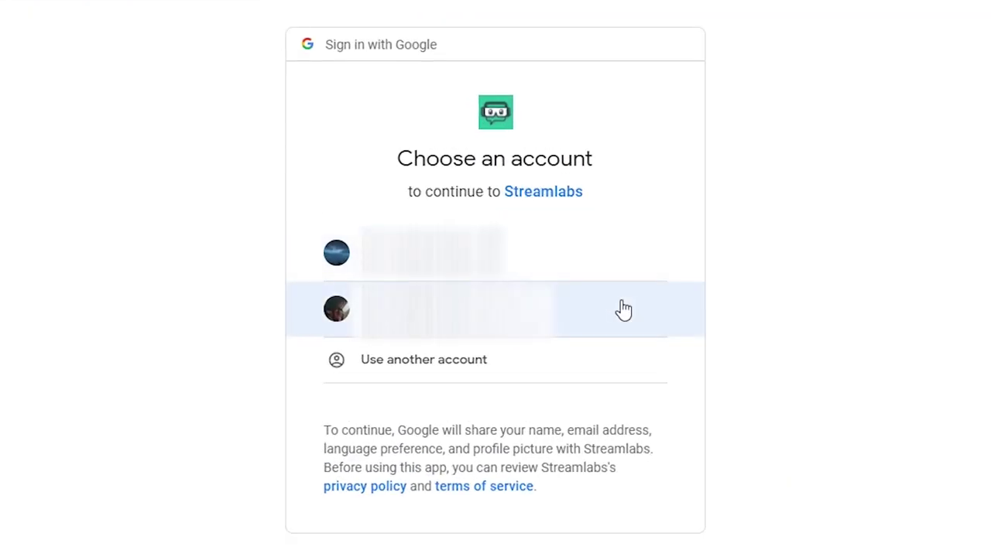
click(562, 322)
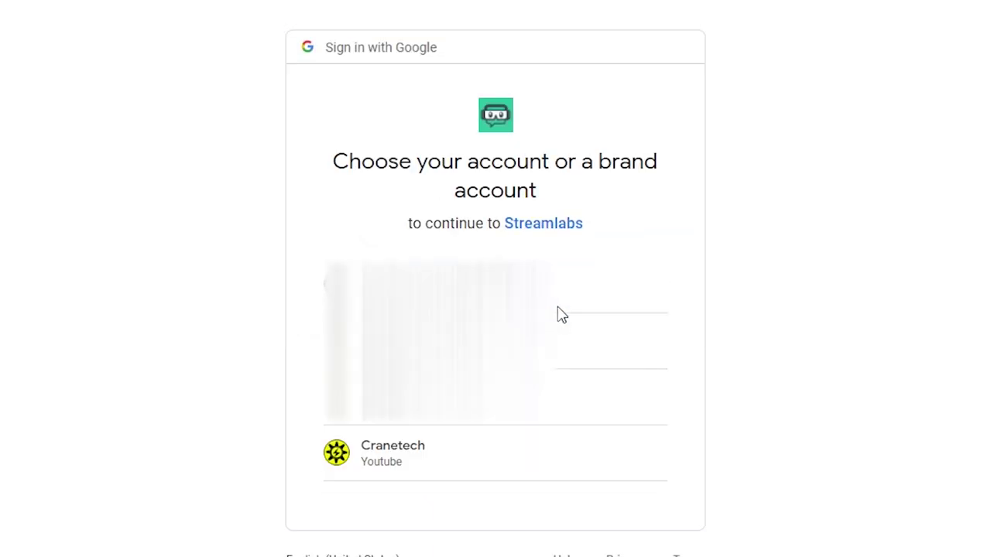
click(464, 464)
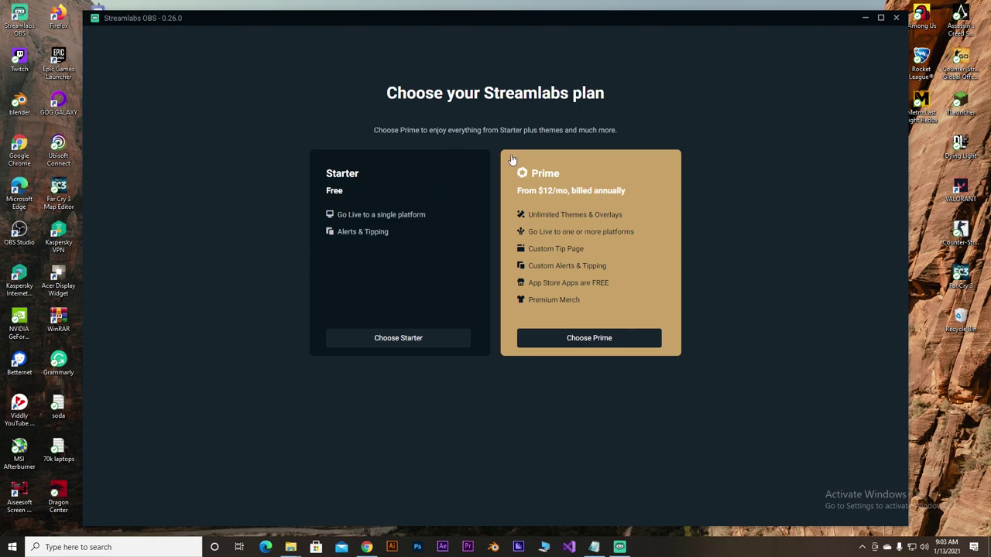
- Pick the free Starter plan and choose Start Fresh on the Welcome page
click(385, 339)
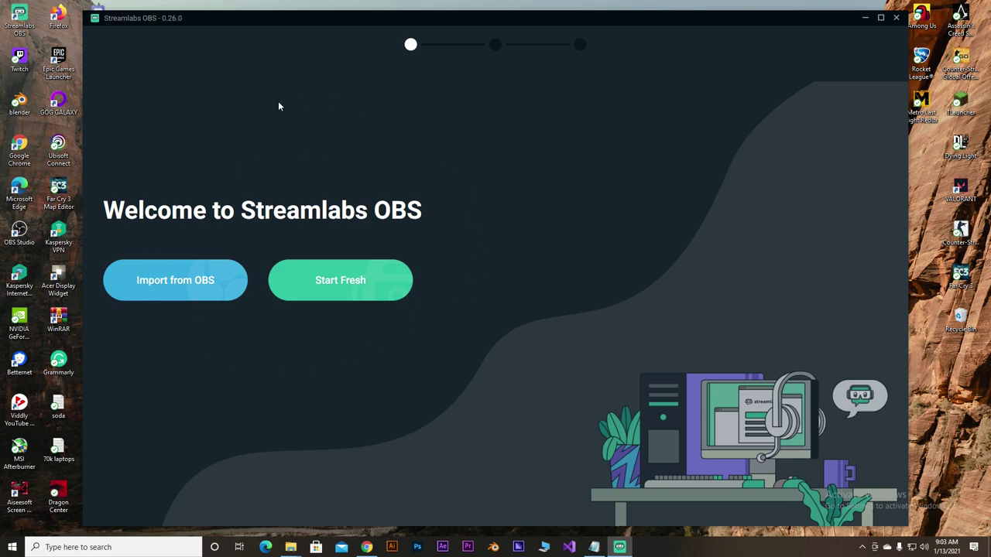
click(355, 284)
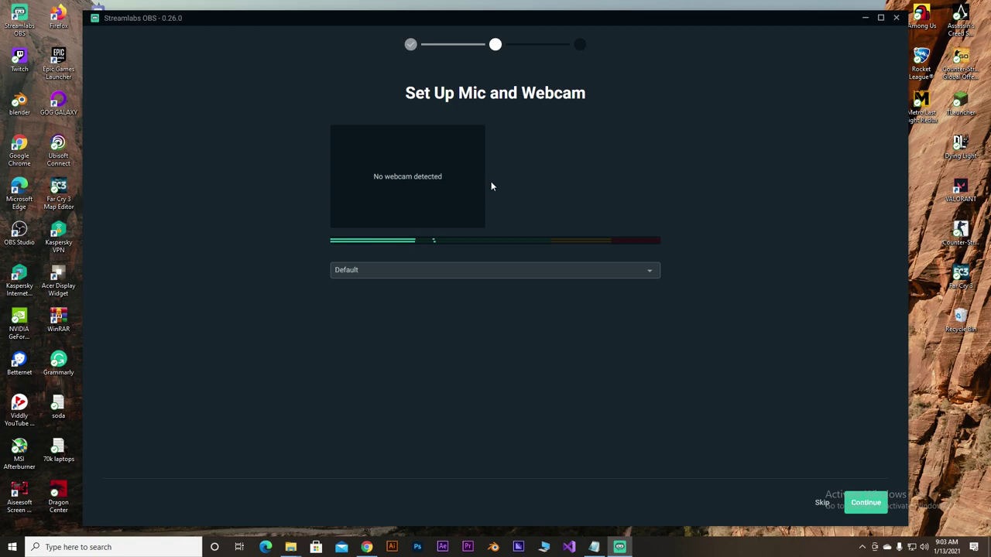
- Select Microphone (NVIDIA RTX Voice) as the mic and continue to the theme step
click(458, 270)
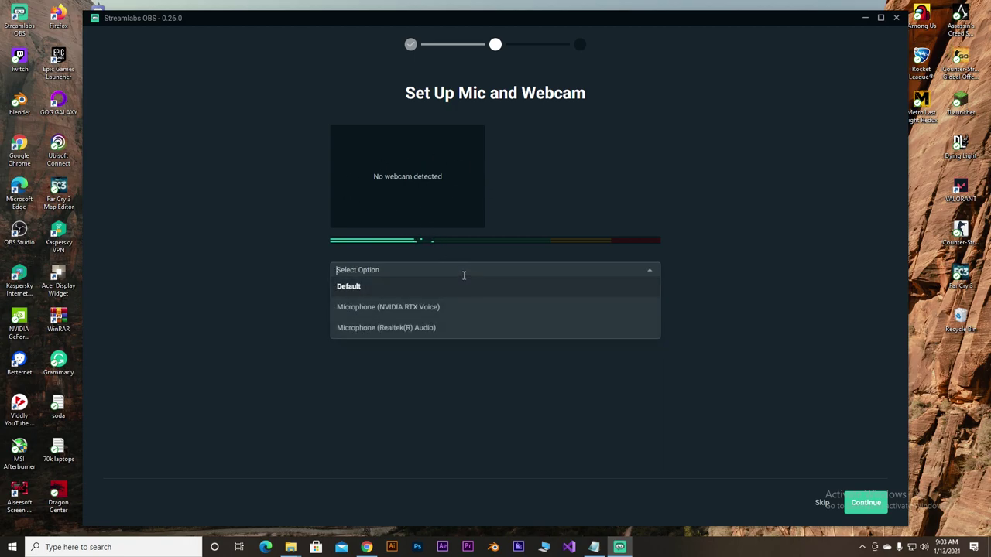
click(614, 198)
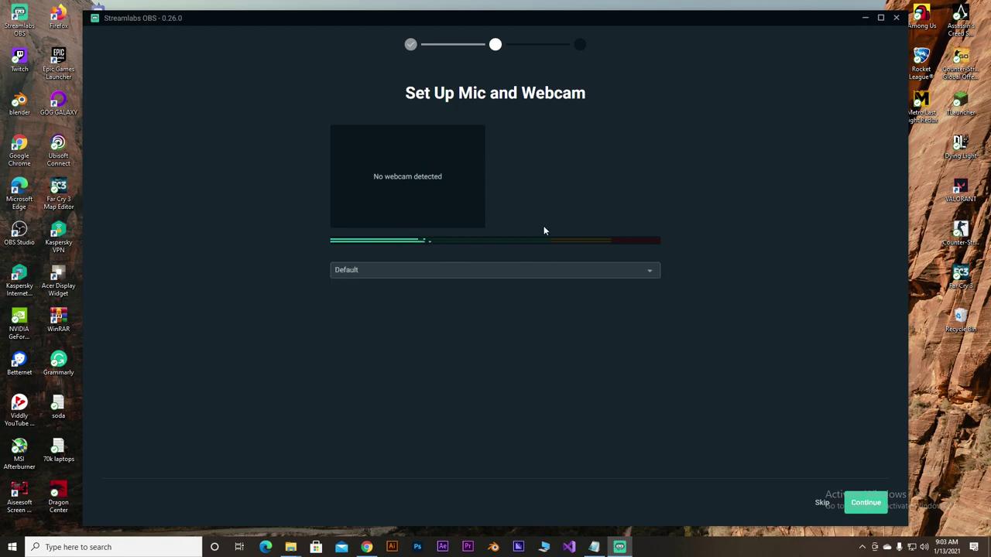
click(445, 271)
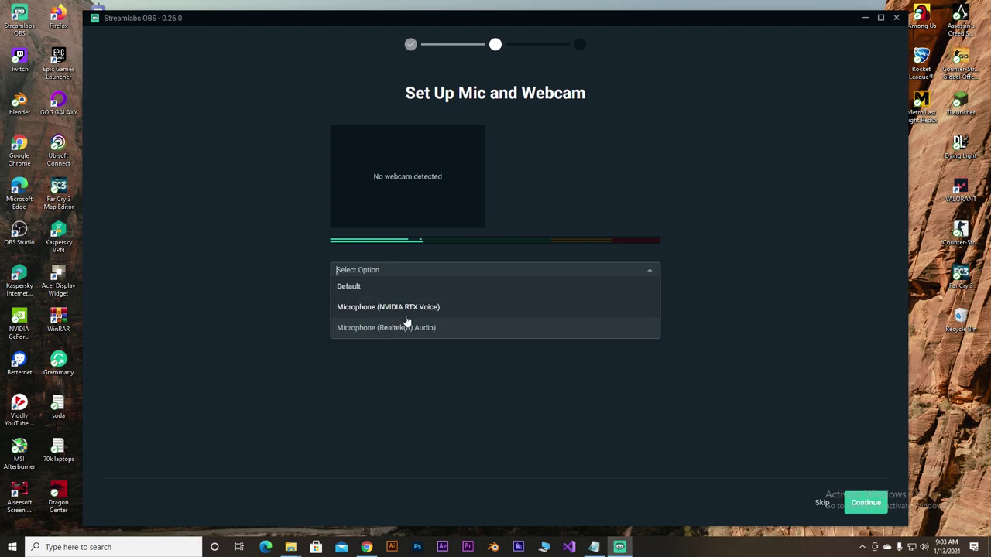
click(717, 131)
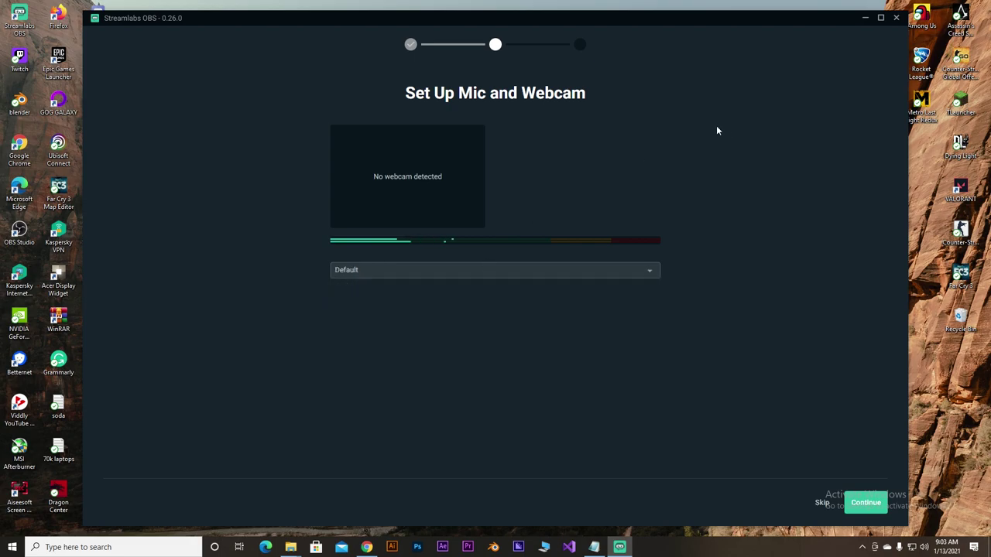
click(415, 275)
click(434, 307)
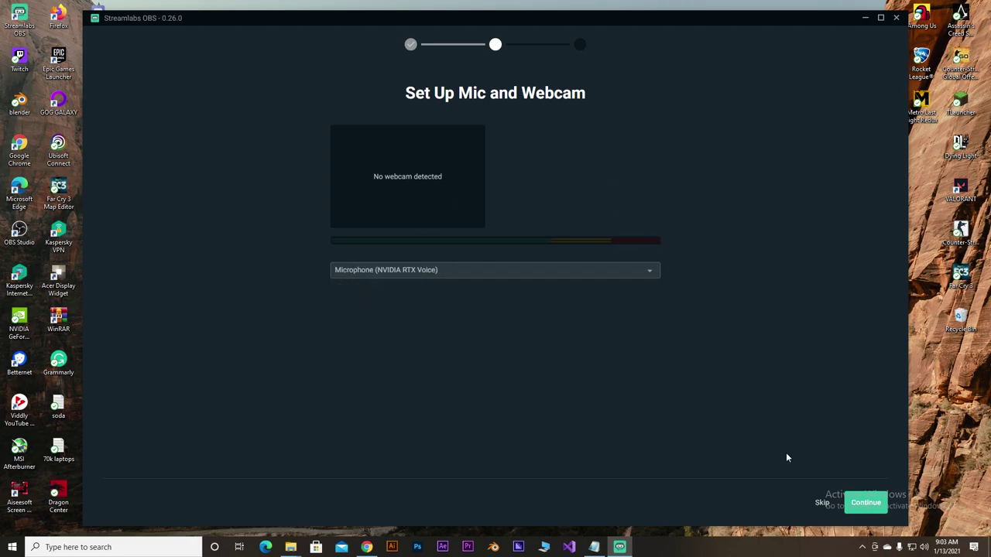
click(864, 503)
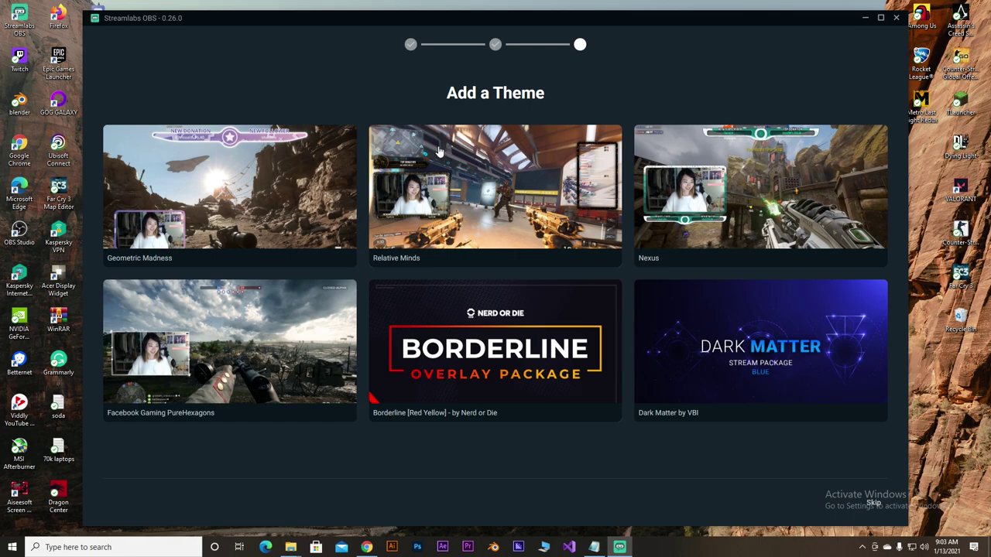
- Preview the Dark Matter by VBI theme, then skip theme setup to reach the editor
click(438, 151)
click(873, 505)
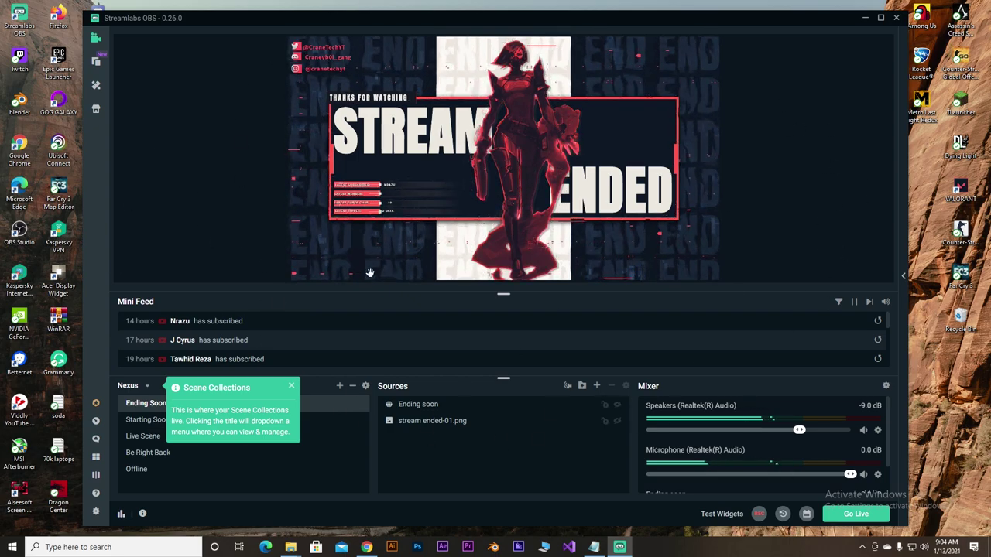
- Look through the Starting Soon, Live Scene and Ending Soon scenes
click(146, 422)
click(147, 438)
click(151, 420)
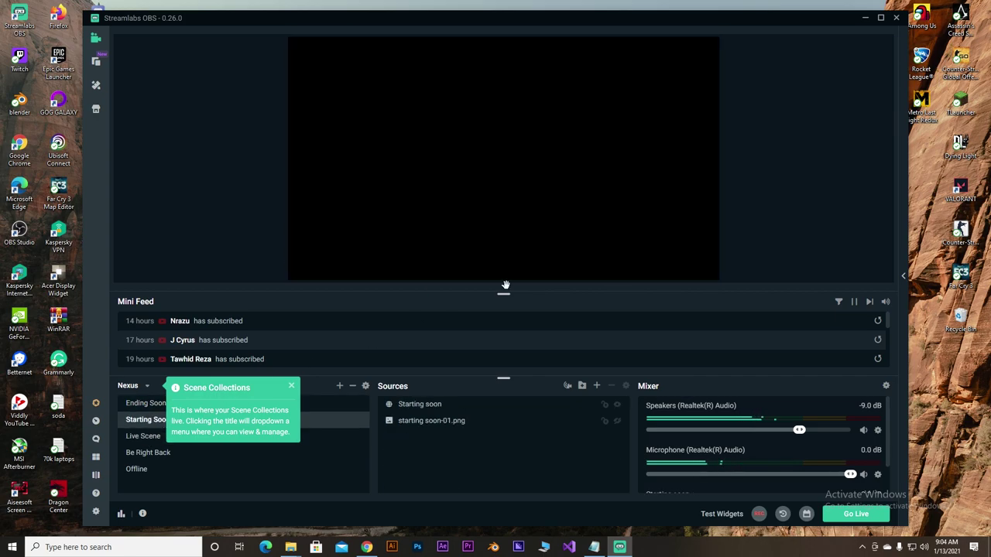
click(142, 405)
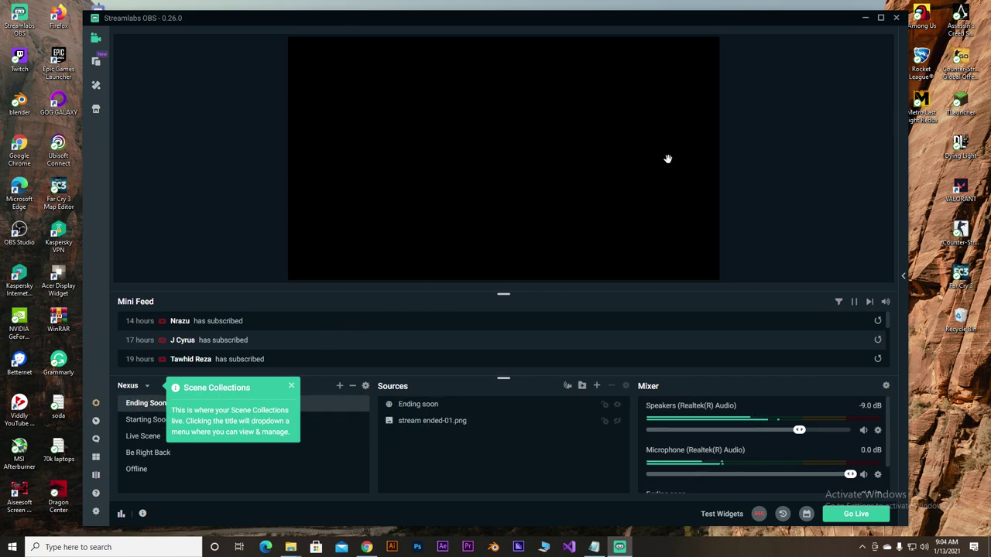
- Delete the Ending soon source and confirm removing the Live Scene sources
click(418, 405)
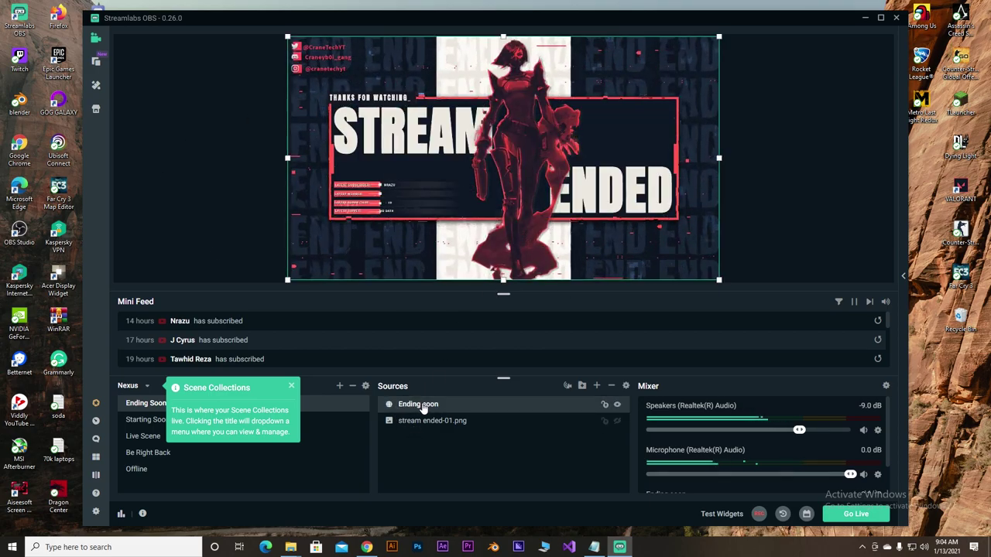
key(Delete)
click(522, 274)
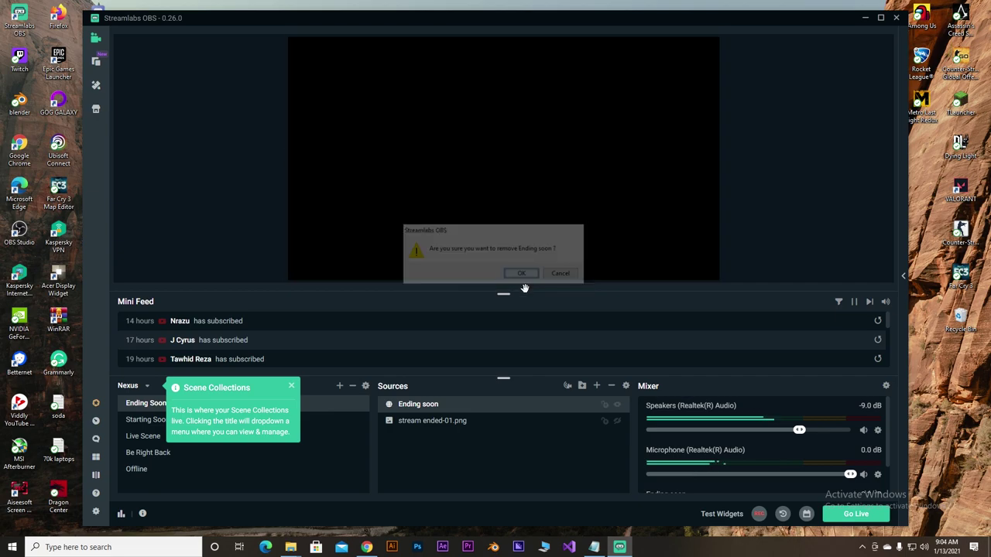
click(161, 422)
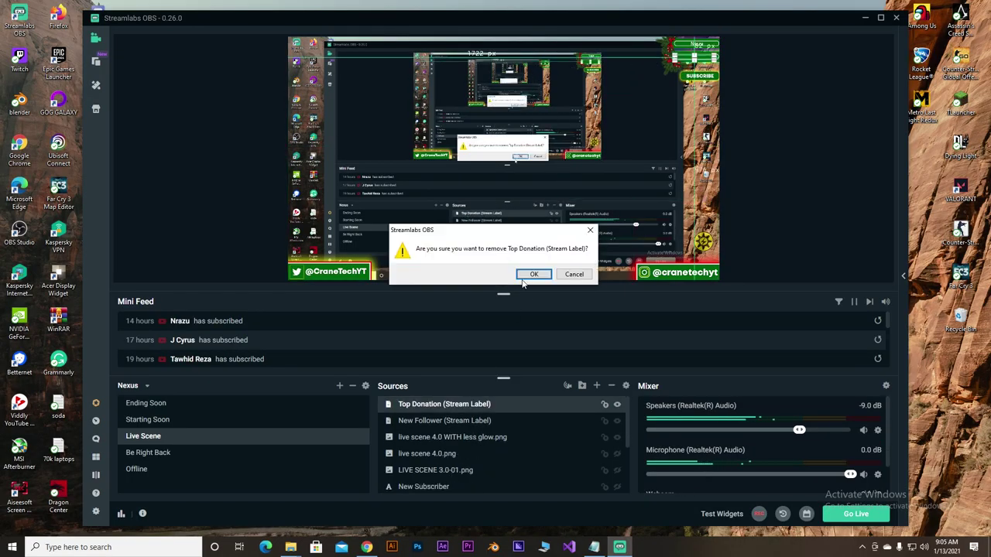
click(533, 274)
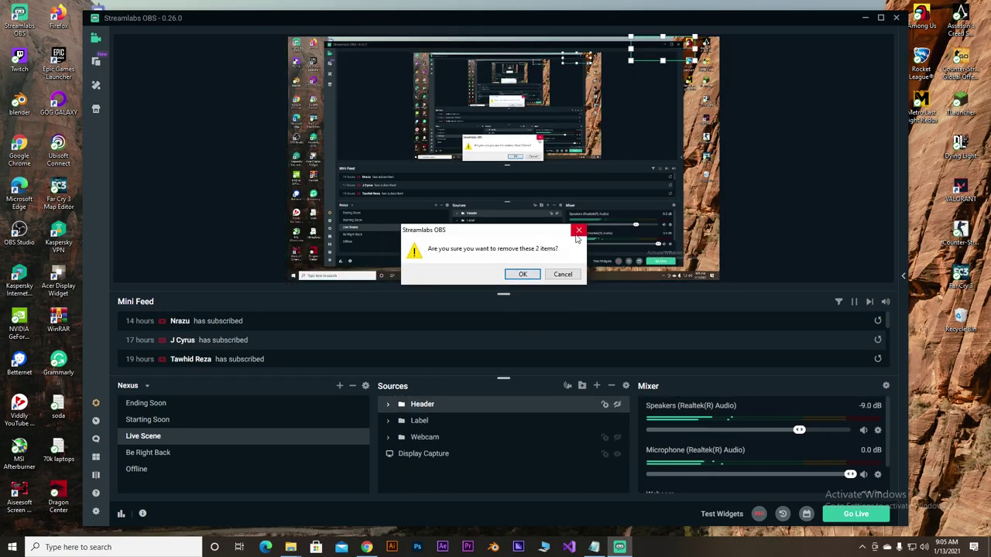
click(523, 274)
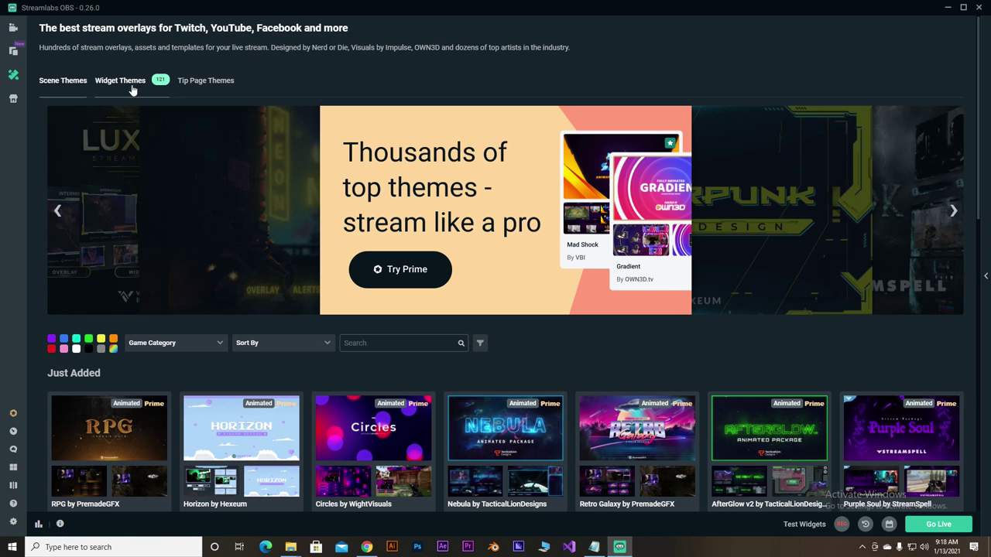
- Search the Scene Themes for 'free' and scroll through the results
click(410, 343)
text(f)
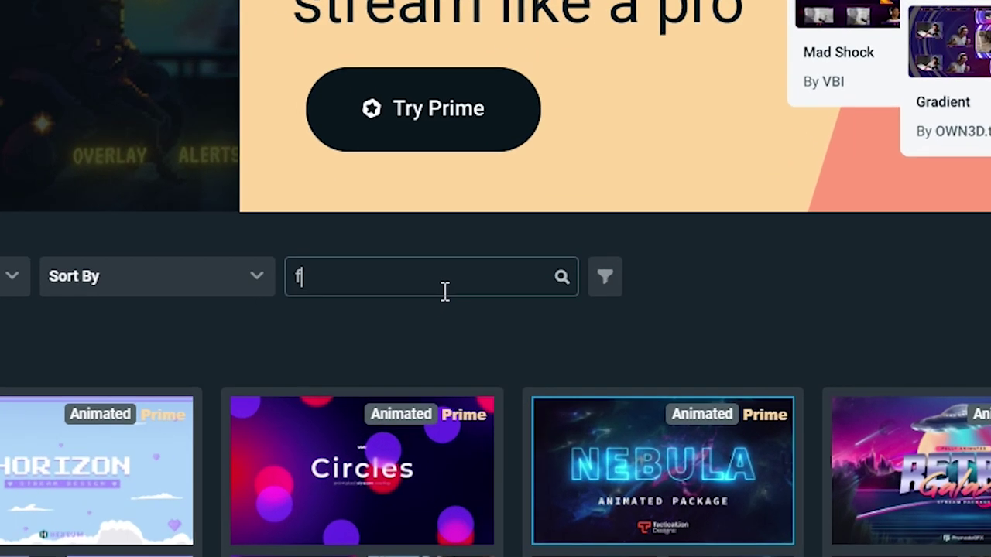
text(r)
text(ee)
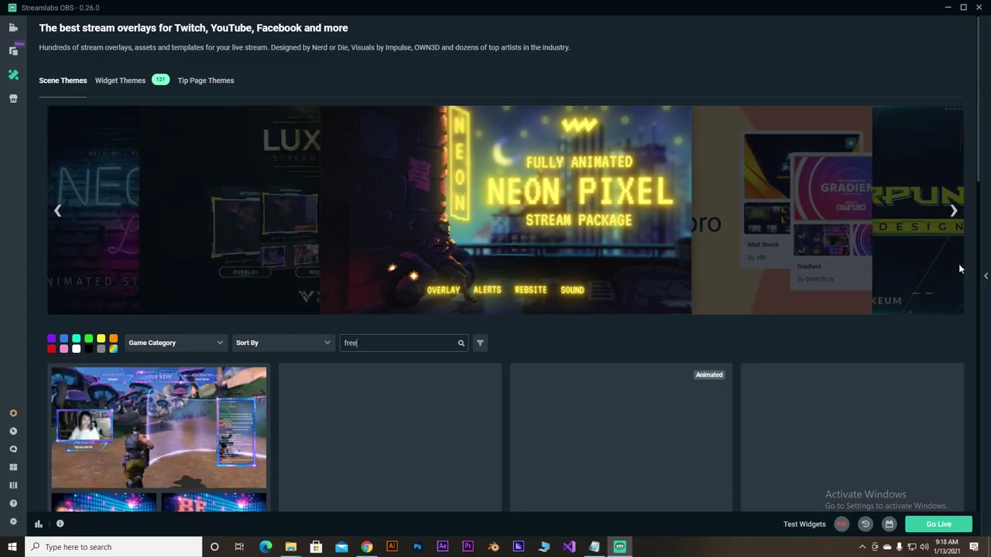
drag(981, 158, 985, 245)
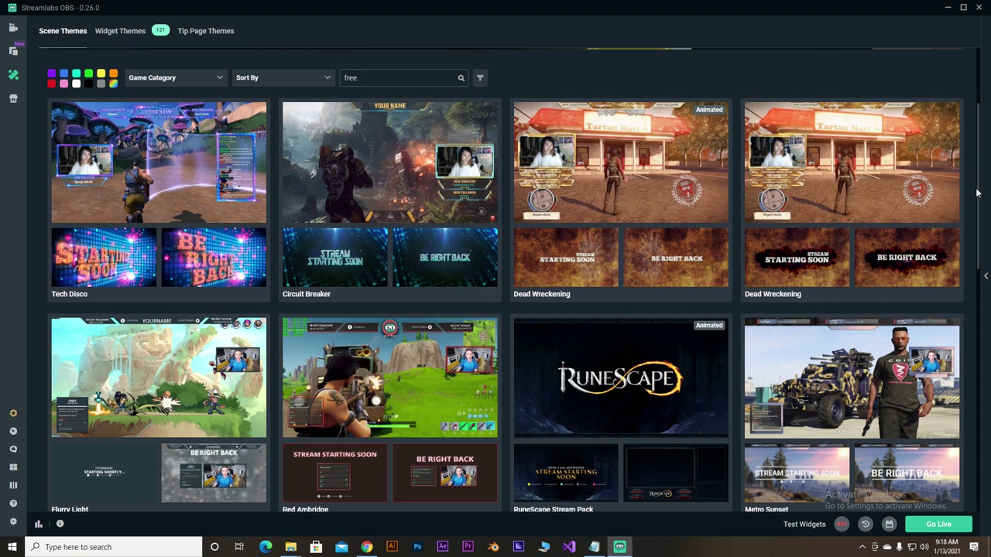
drag(976, 194, 970, 145)
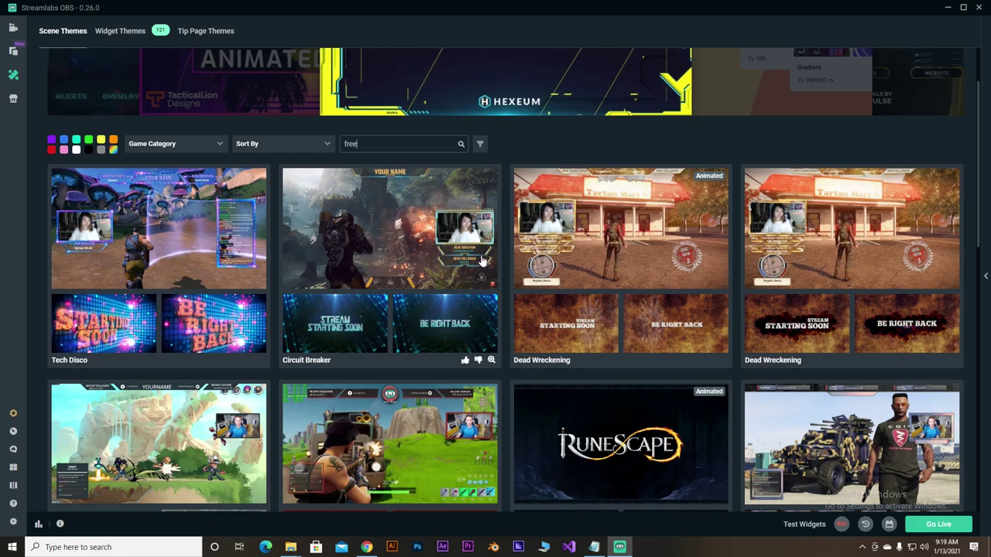
- Open the Circuit Breaker theme and install its overlay as a new scene collection
click(458, 264)
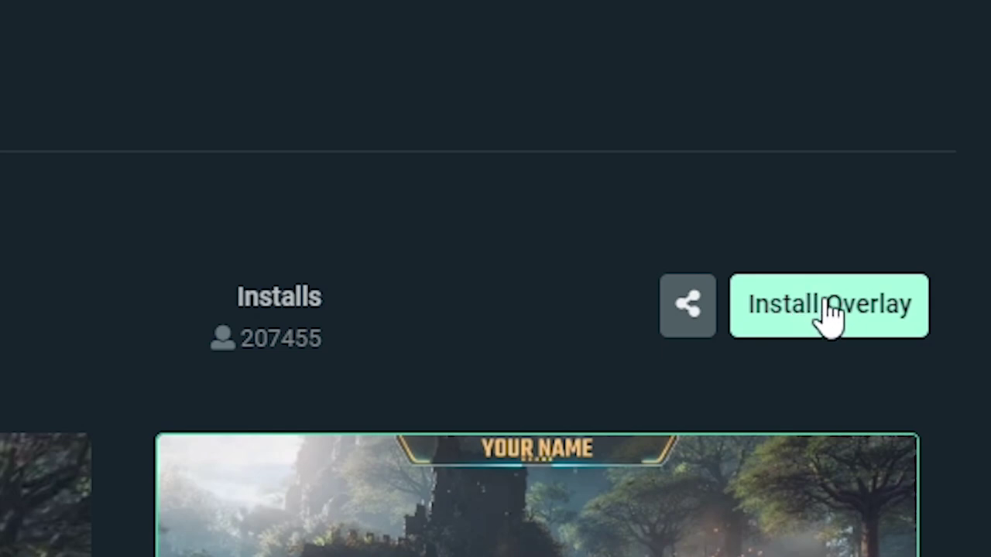
click(851, 332)
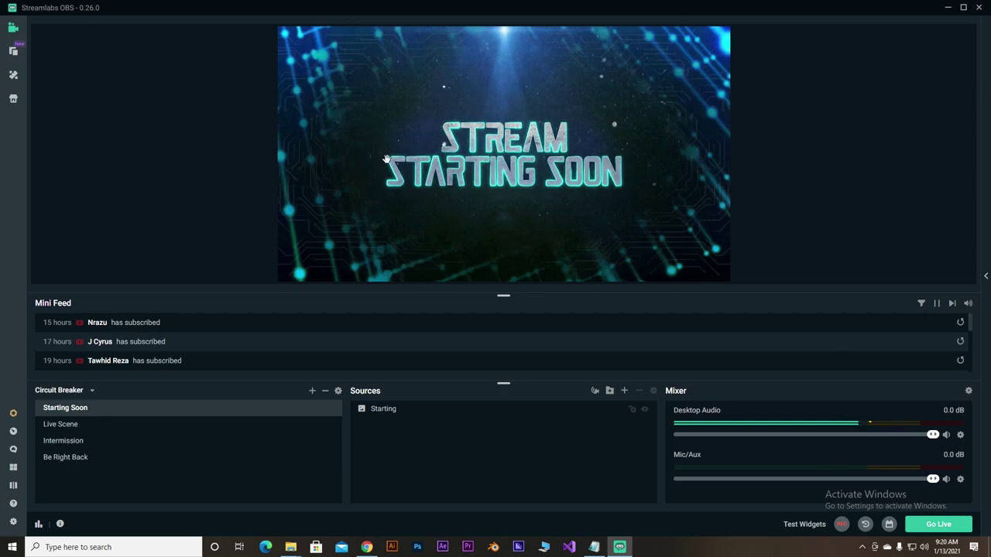
- Switch between the Live Scene and Starting Soon scenes, ending on Live Scene
click(71, 425)
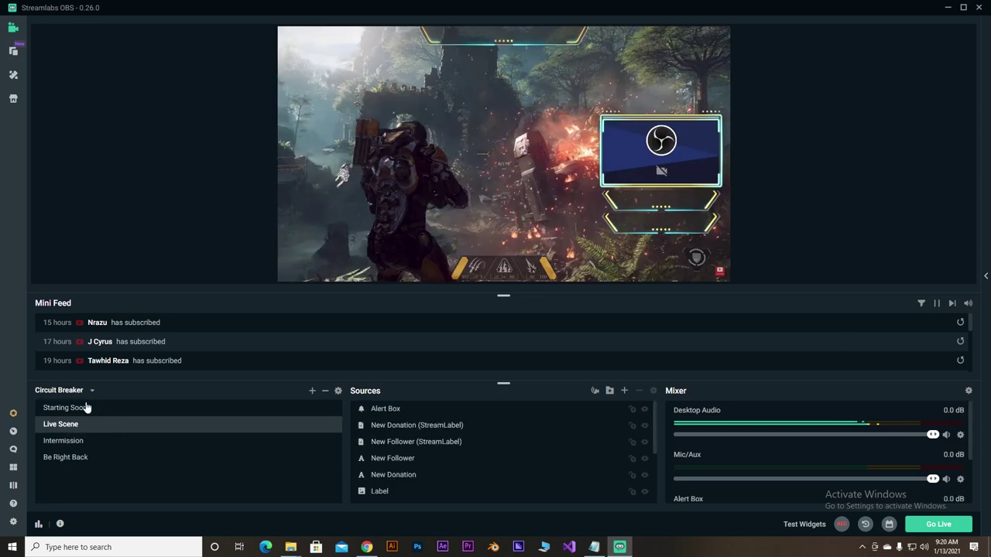
click(85, 408)
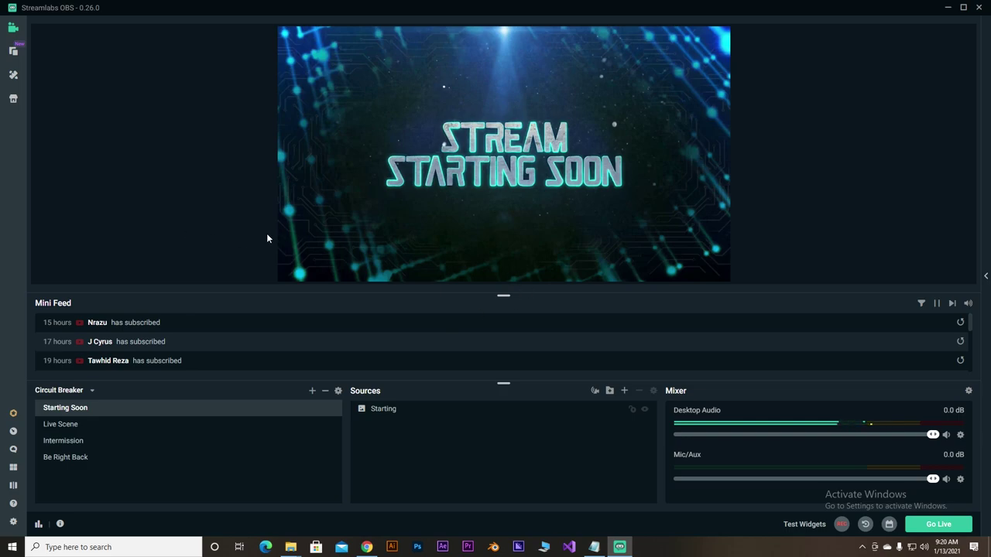
click(83, 425)
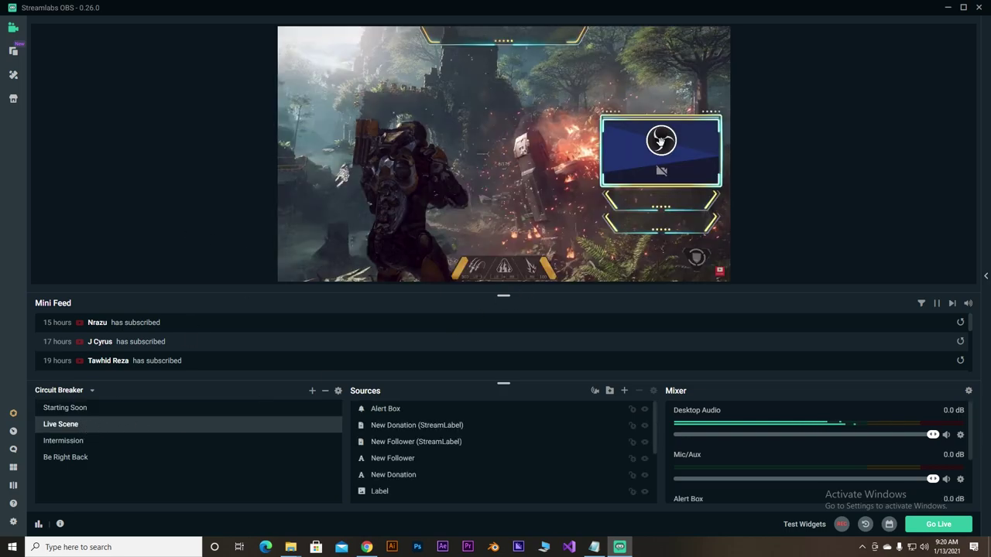
- Select the webcam frame, its label and the lower Label (1) element in the preview
click(660, 141)
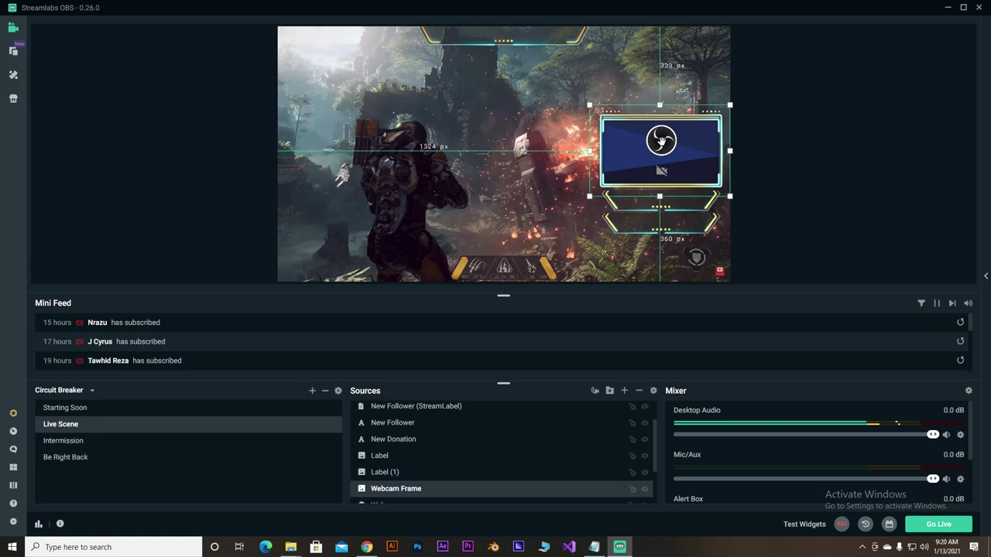
click(522, 60)
click(687, 218)
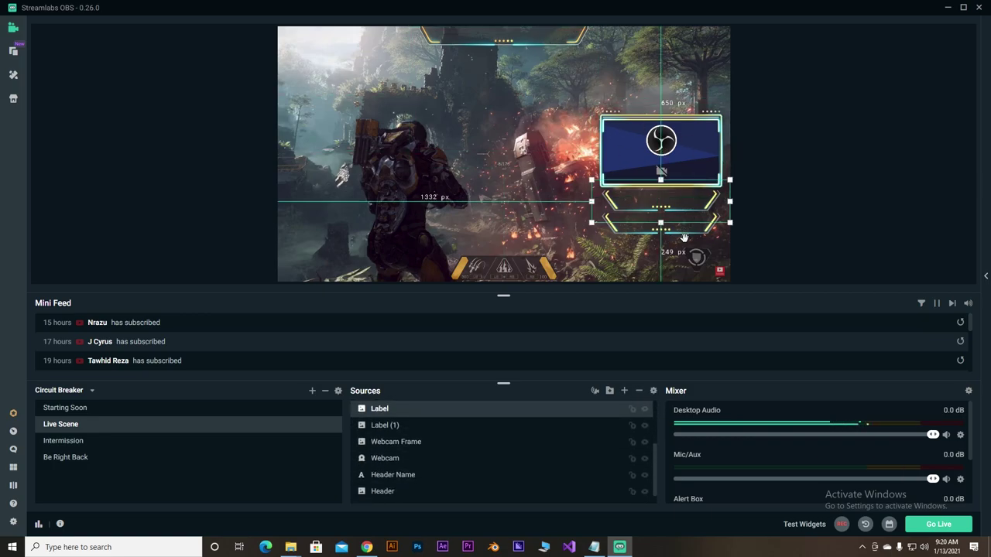
click(684, 237)
- Trigger the Subscriber, Membership, Donation and Super Chat test widgets over the Live Scene
mouse_move(804, 524)
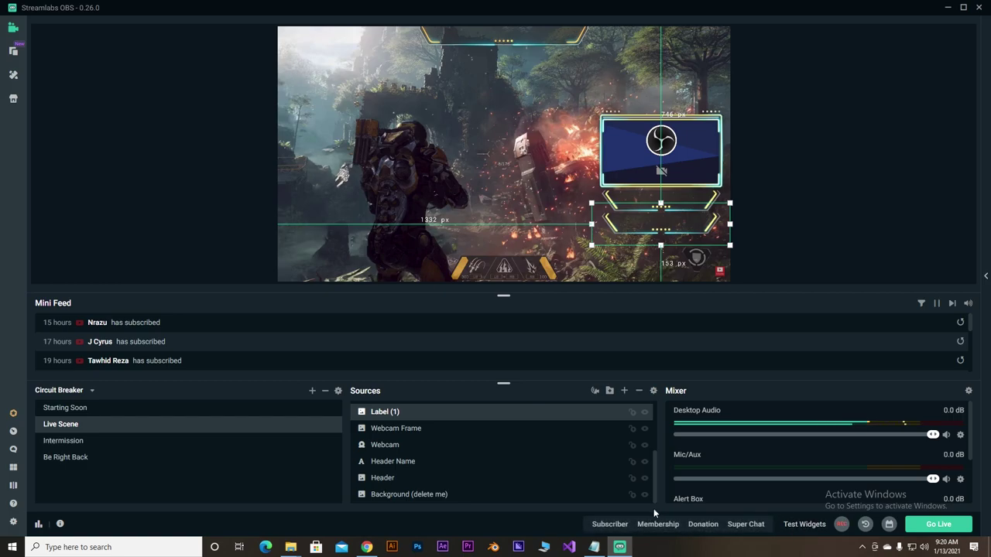
click(623, 525)
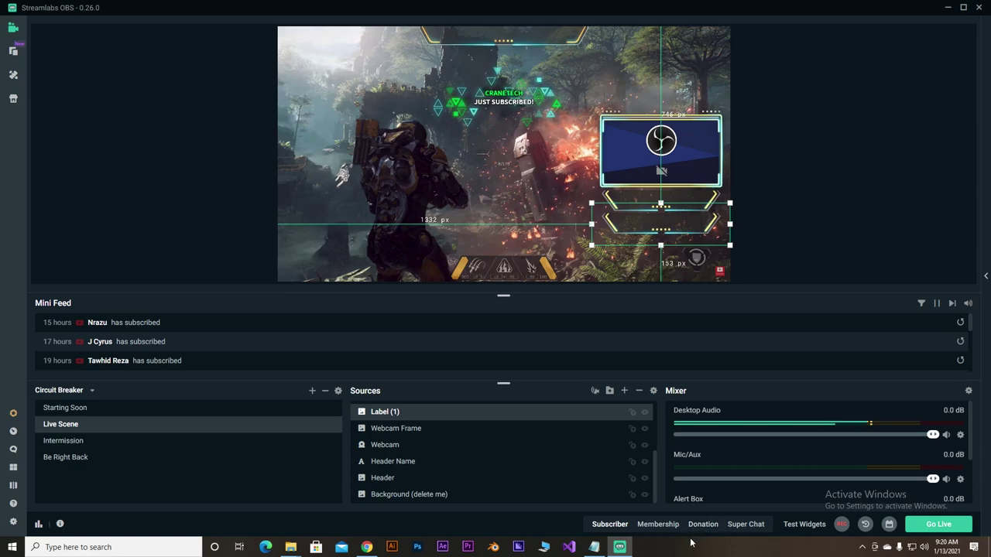
click(667, 526)
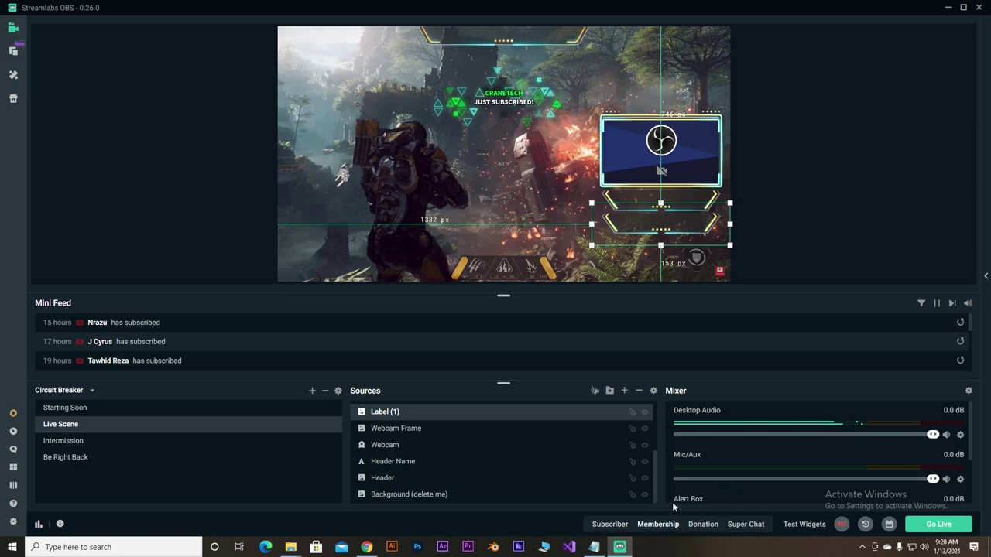
click(704, 526)
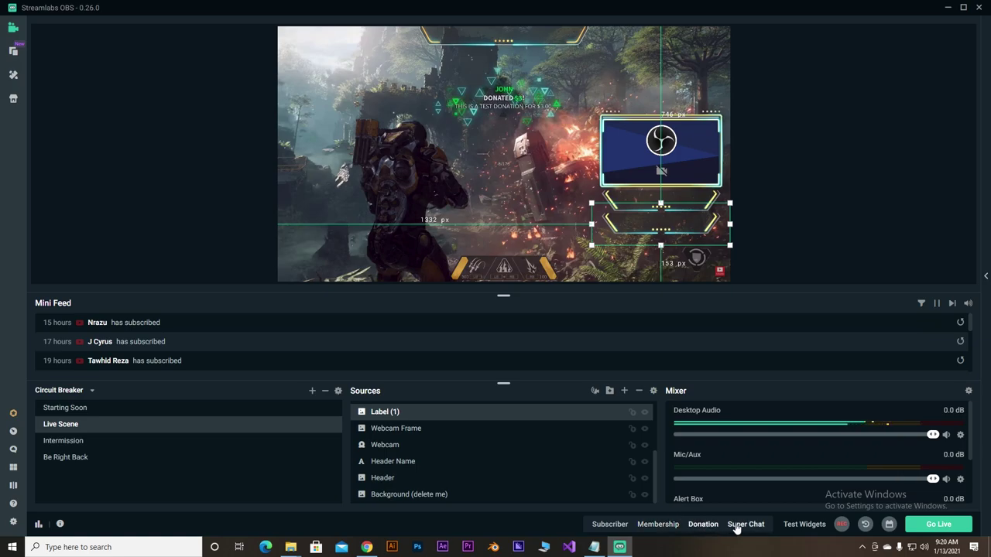
click(747, 524)
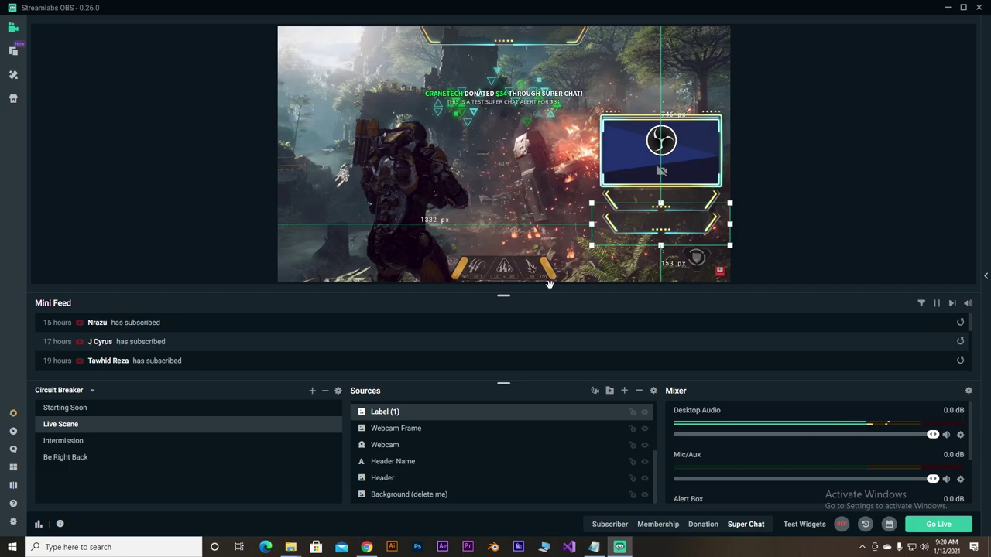
click(54, 441)
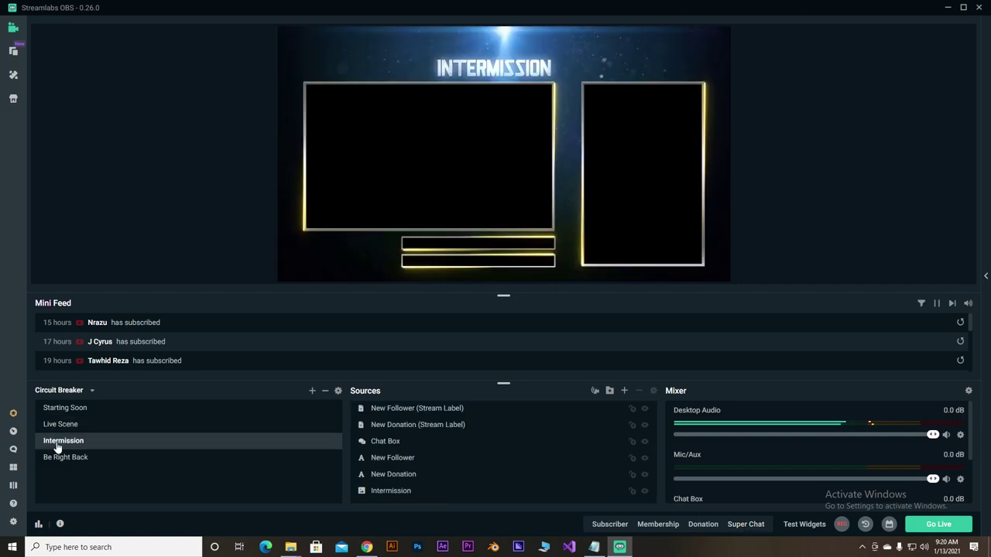
click(688, 169)
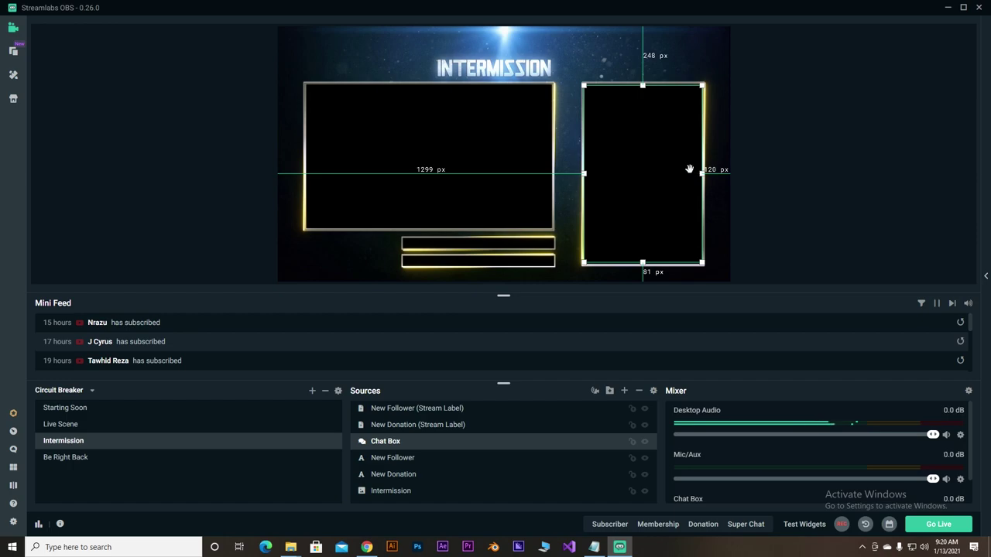
click(508, 140)
click(906, 191)
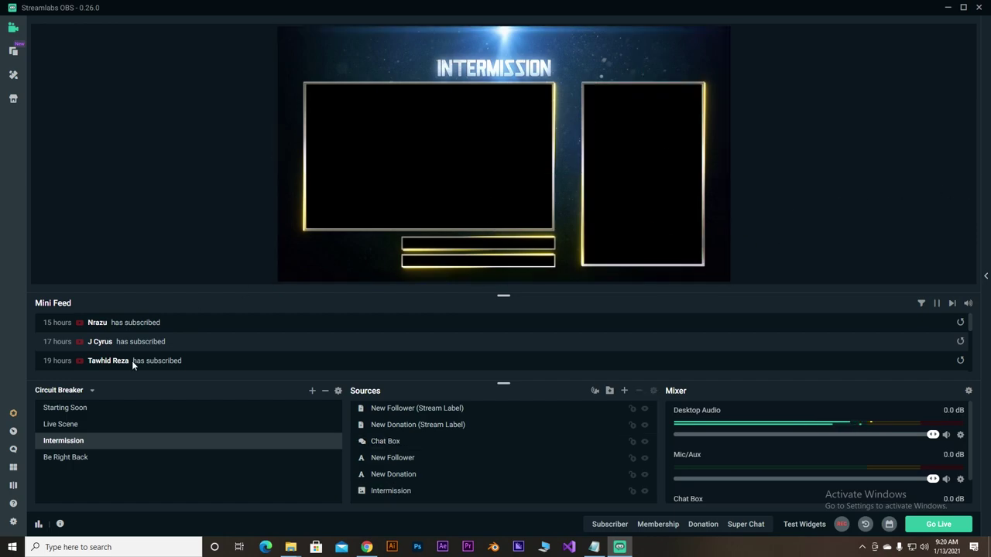
click(85, 458)
click(554, 141)
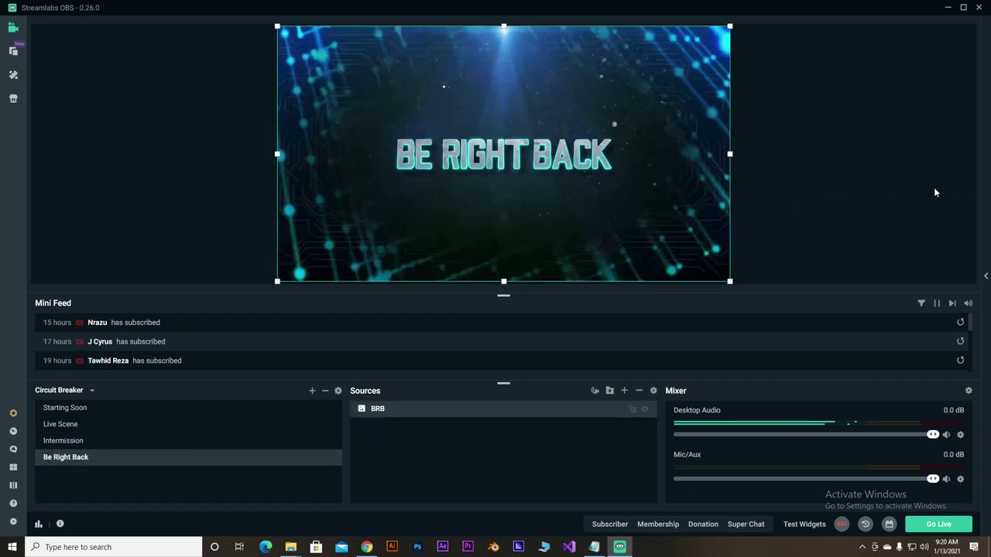
click(867, 184)
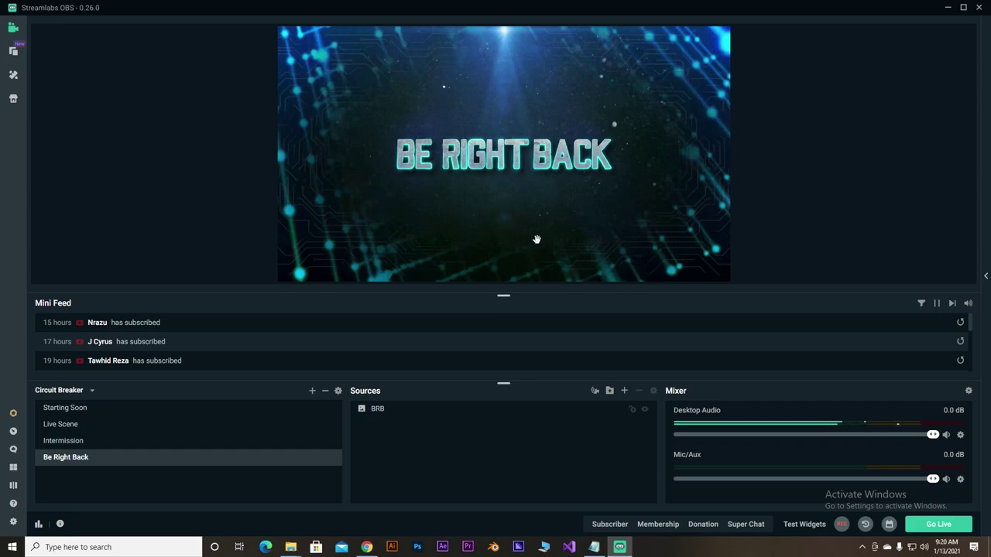
click(78, 409)
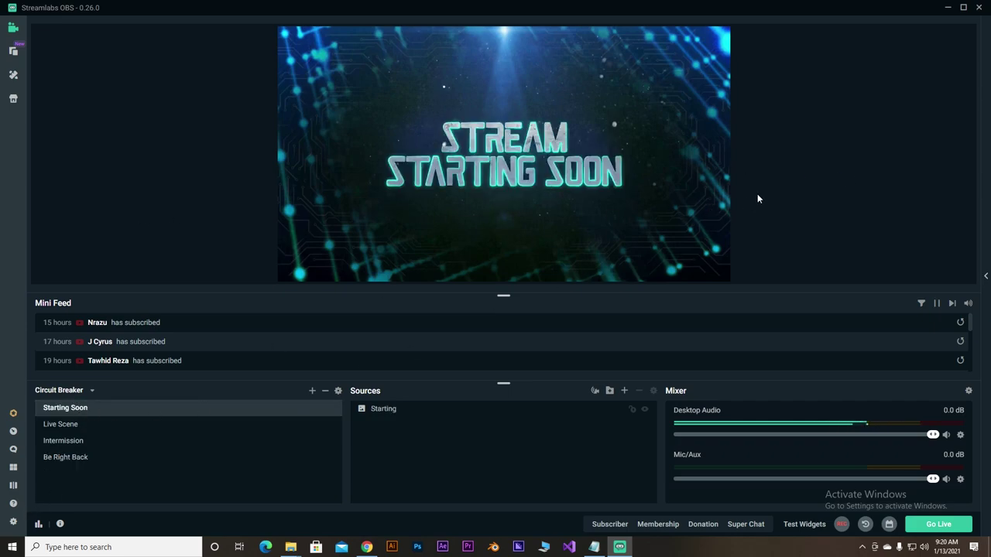
click(92, 428)
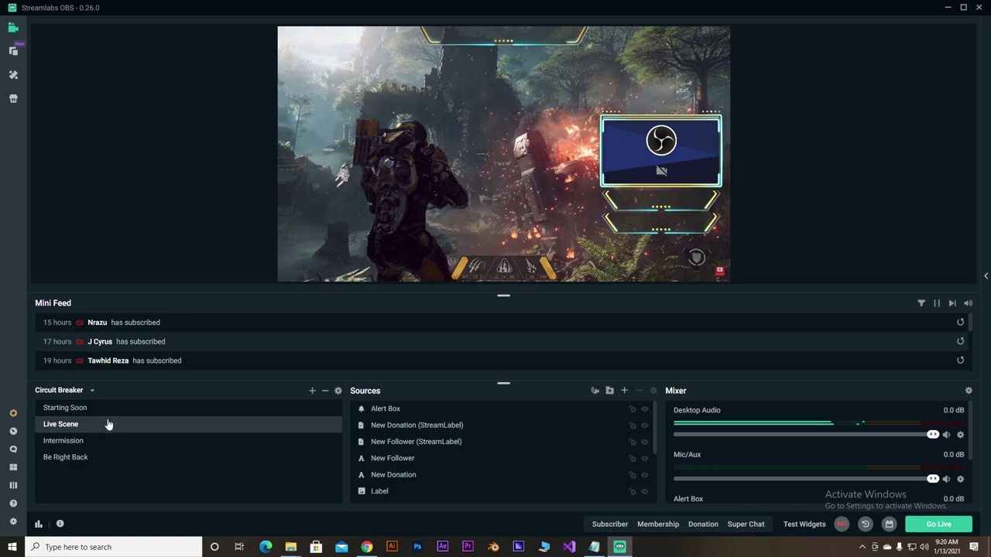
click(524, 279)
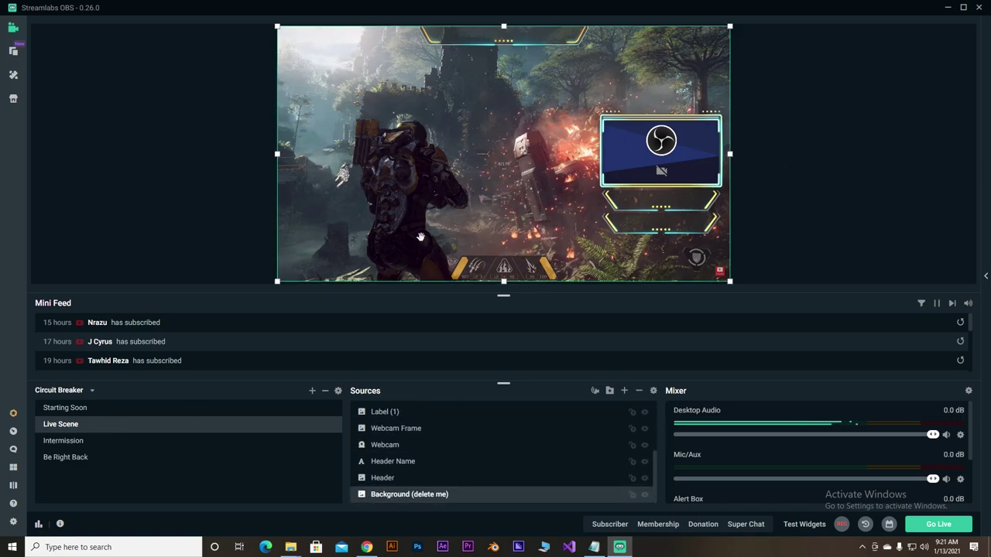
- Delete the 'Background (delete me)' source and confirm, leaving a black canvas behind the overlay
click(98, 431)
click(427, 496)
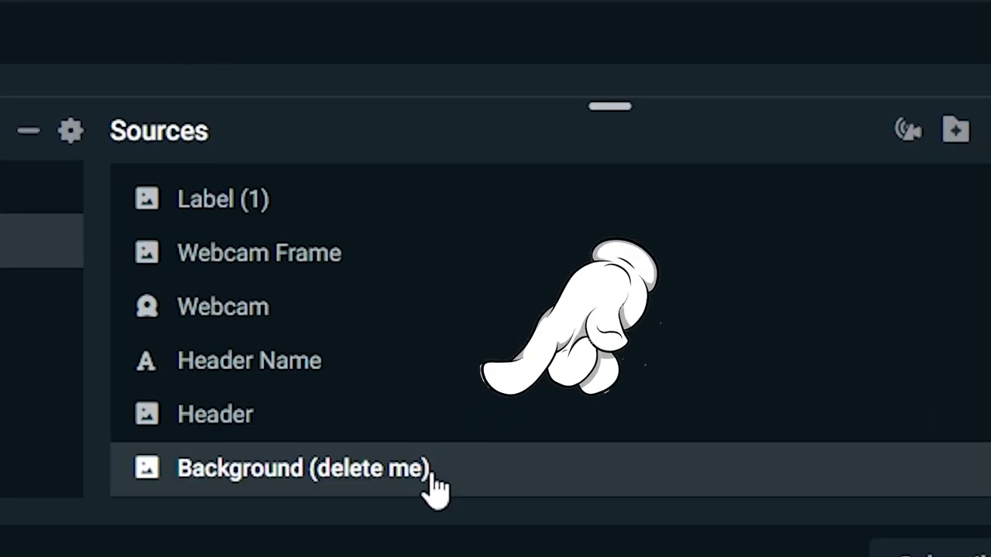
key(Delete)
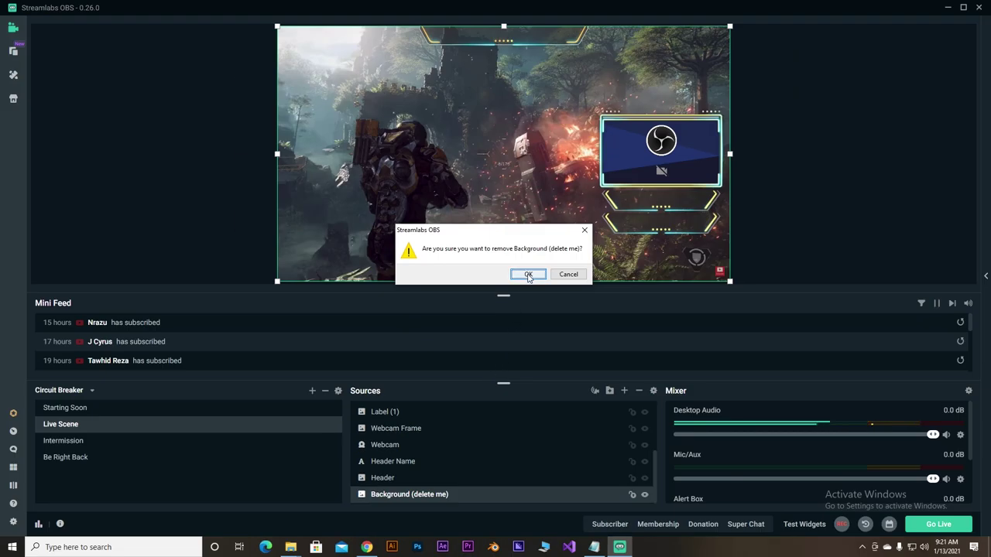
click(602, 37)
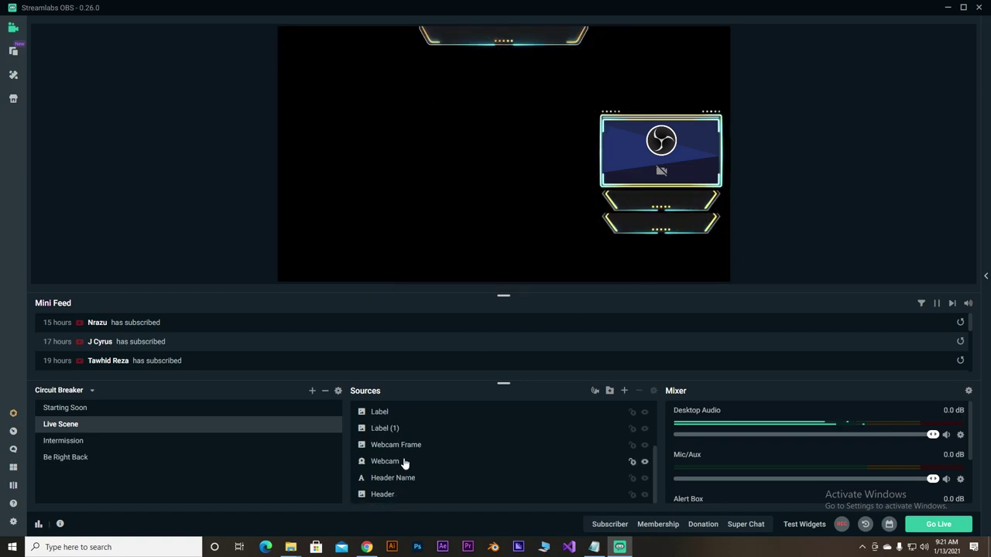
scroll(409, 462, up, 3)
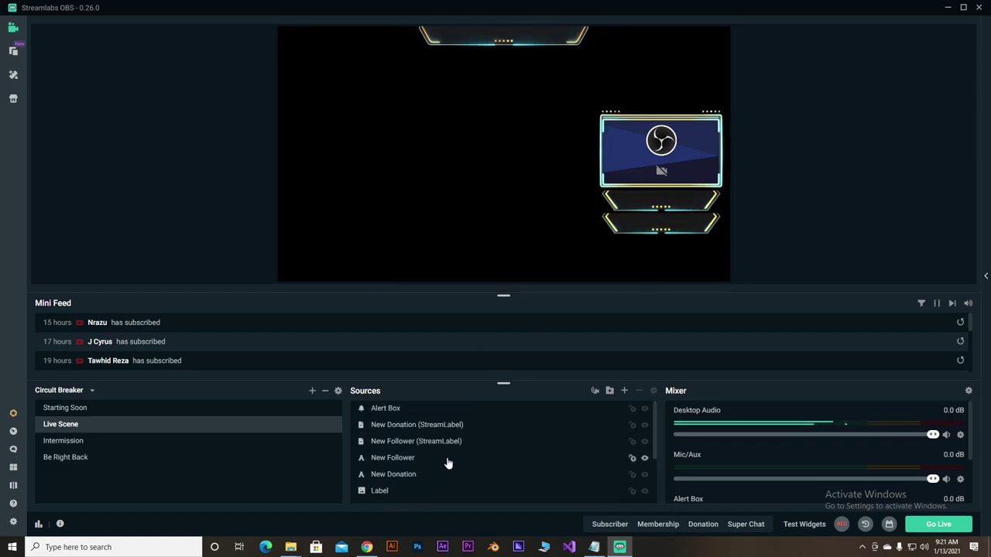
drag(657, 449, 656, 503)
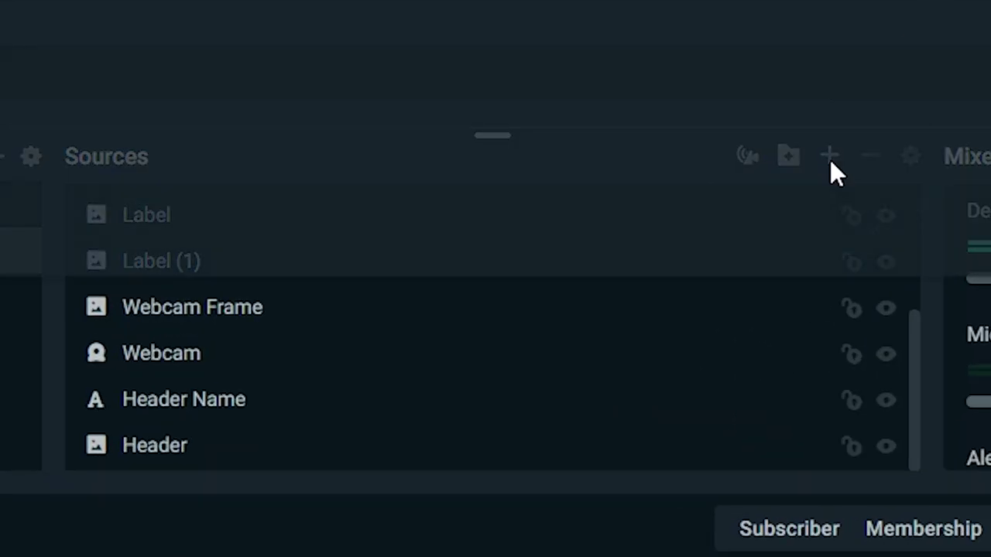
- Add a Display Capture source capturing Display 1 at 1920x1080
click(830, 157)
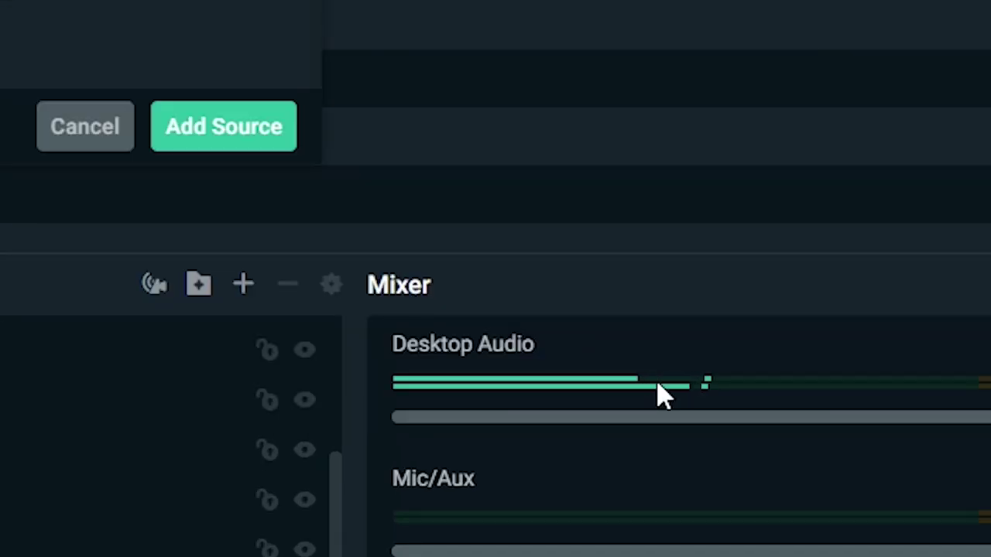
click(613, 342)
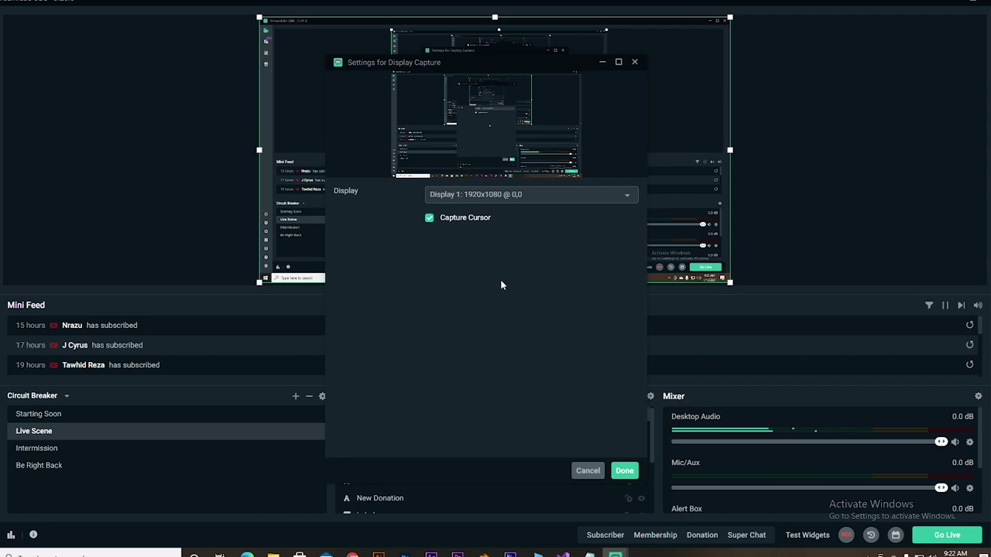
click(524, 196)
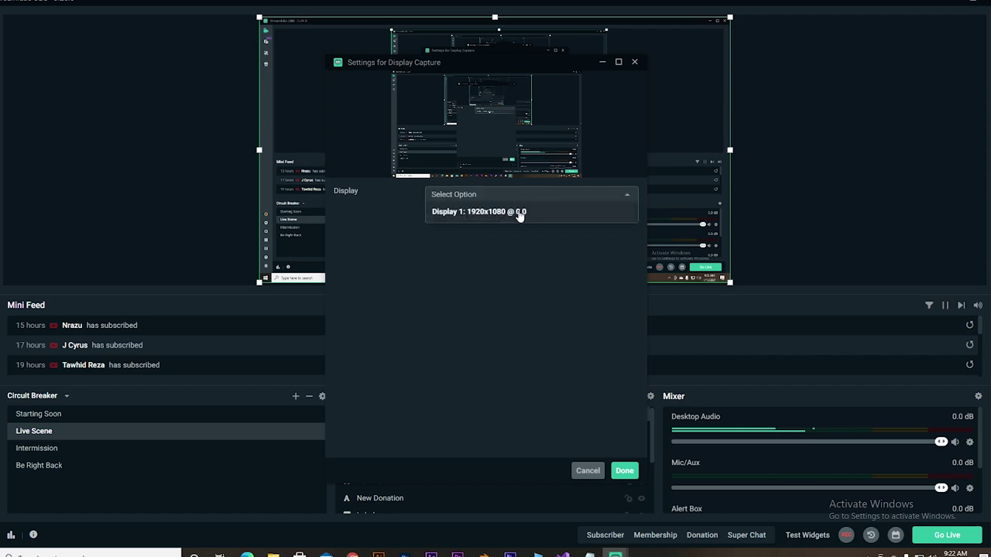
click(524, 217)
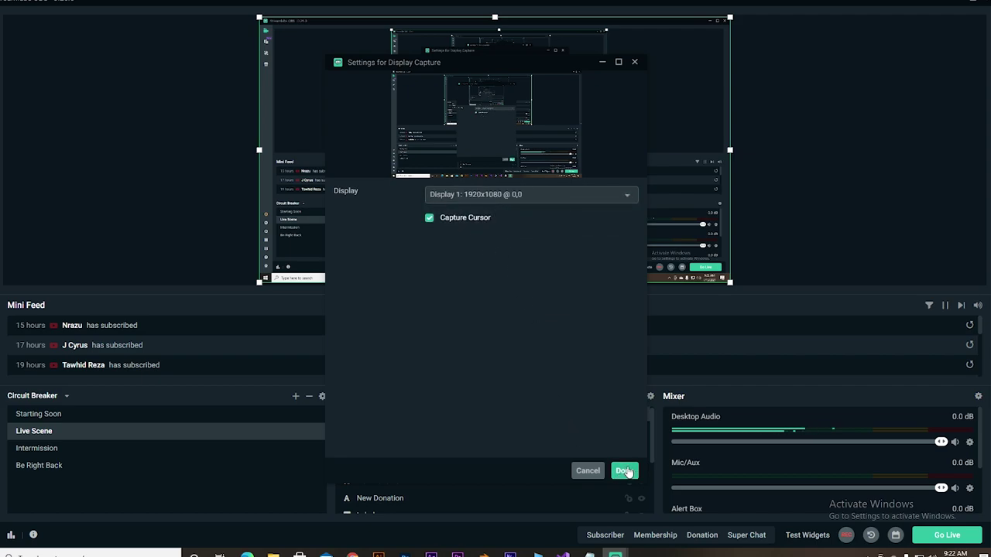
click(622, 470)
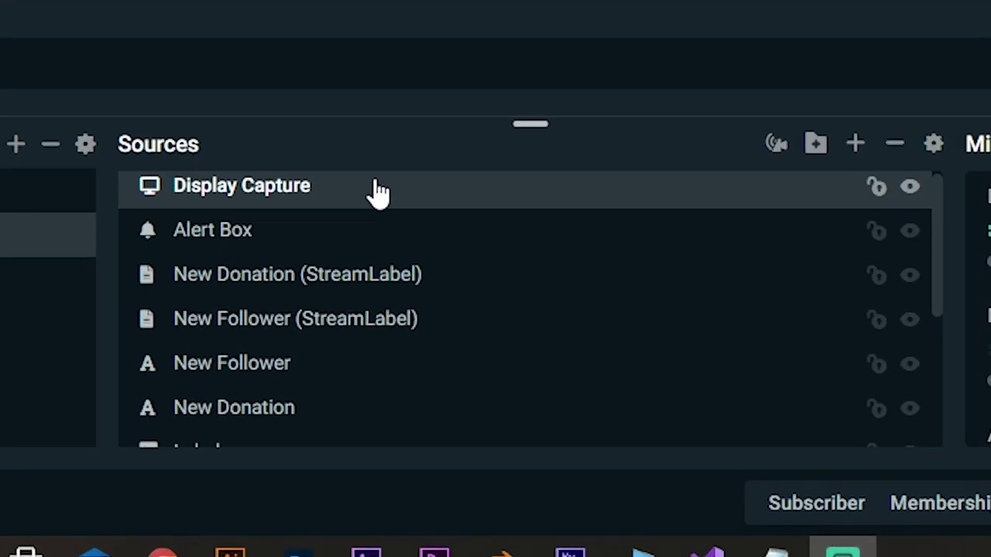
- Move Display Capture to the bottom of the source list, below Header
drag(433, 414, 440, 518)
drag(387, 463, 497, 420)
scroll(952, 290, down, 1)
drag(952, 291, 946, 398)
drag(792, 203, 726, 448)
scroll(949, 332, down, 1)
drag(509, 382, 504, 449)
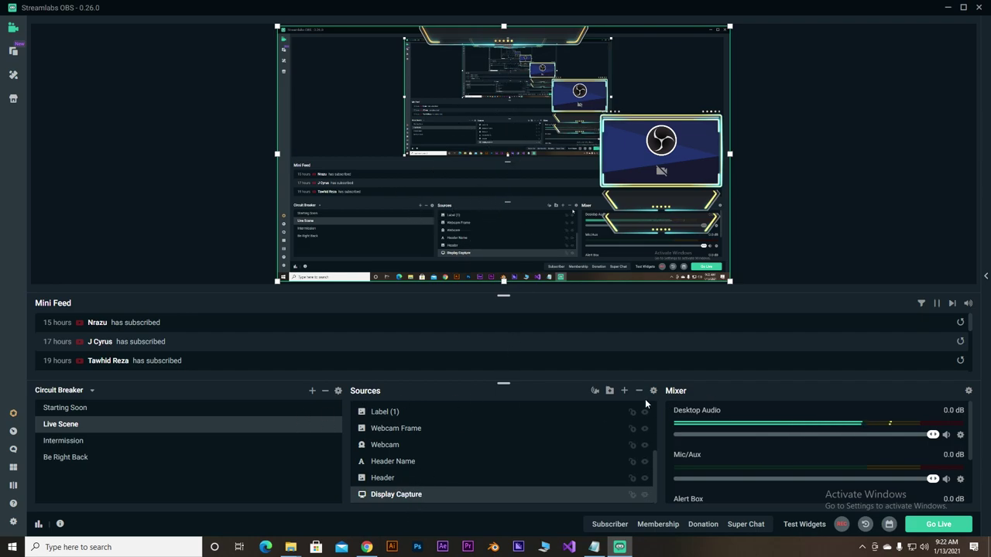
- Add a source named Game Capture with its capture mode left on Auto
click(623, 390)
click(264, 332)
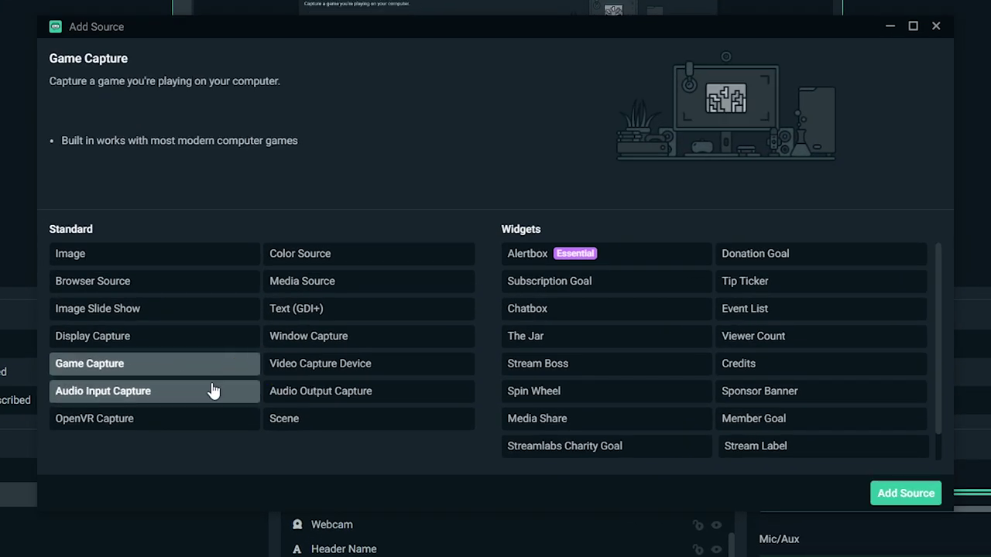
click(905, 493)
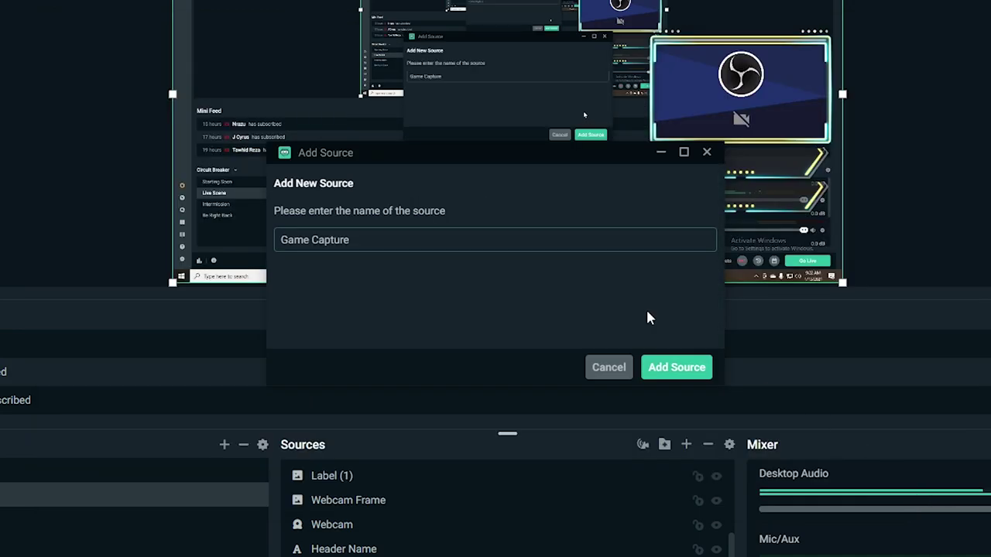
click(661, 368)
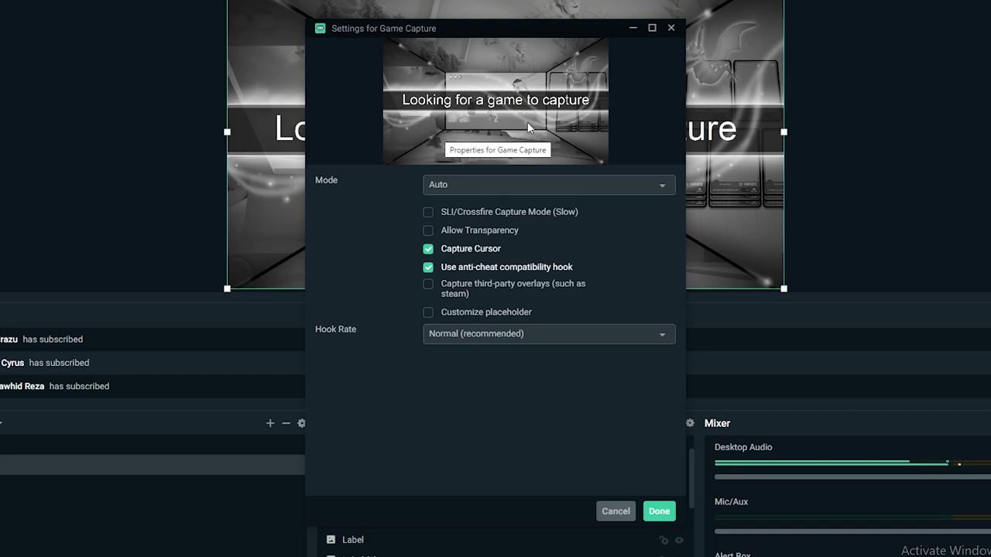
click(501, 184)
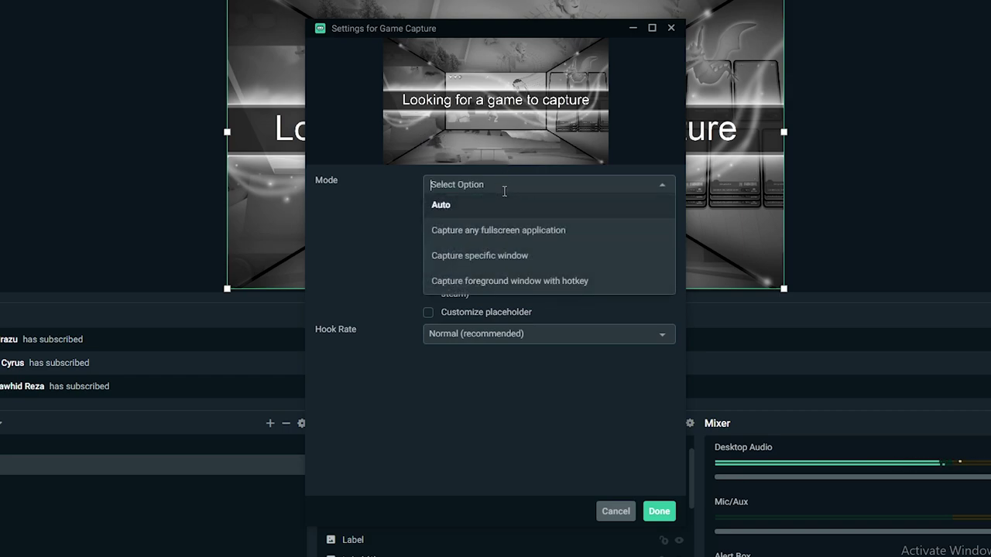
click(424, 361)
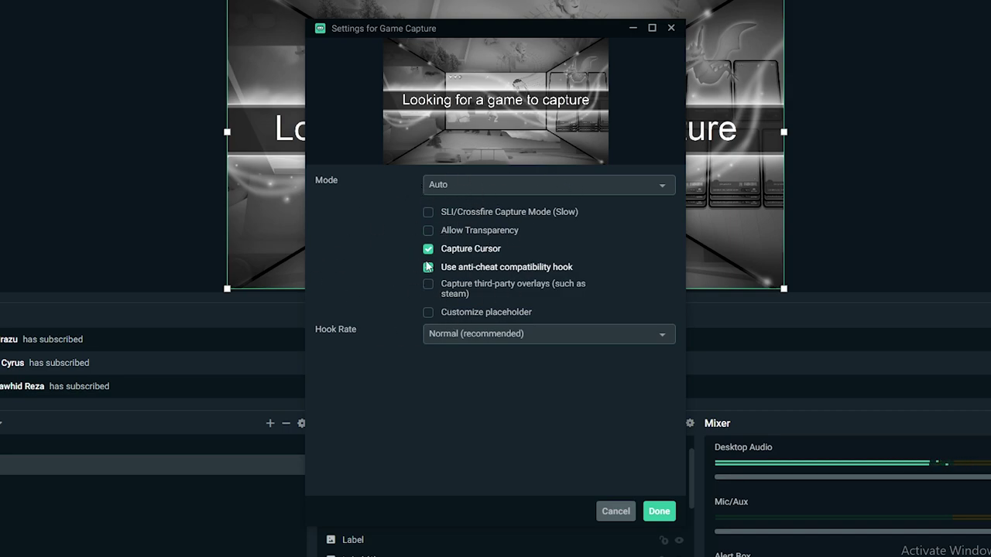
click(659, 511)
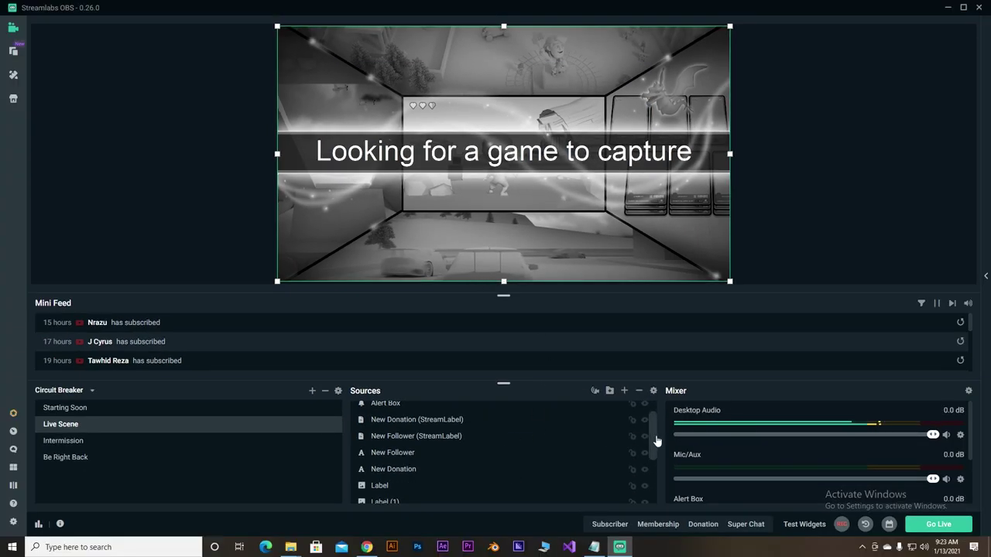
- Drag Game Capture into place directly above Display Capture in Sources
drag(656, 441, 657, 483)
scroll(503, 433, up, 5)
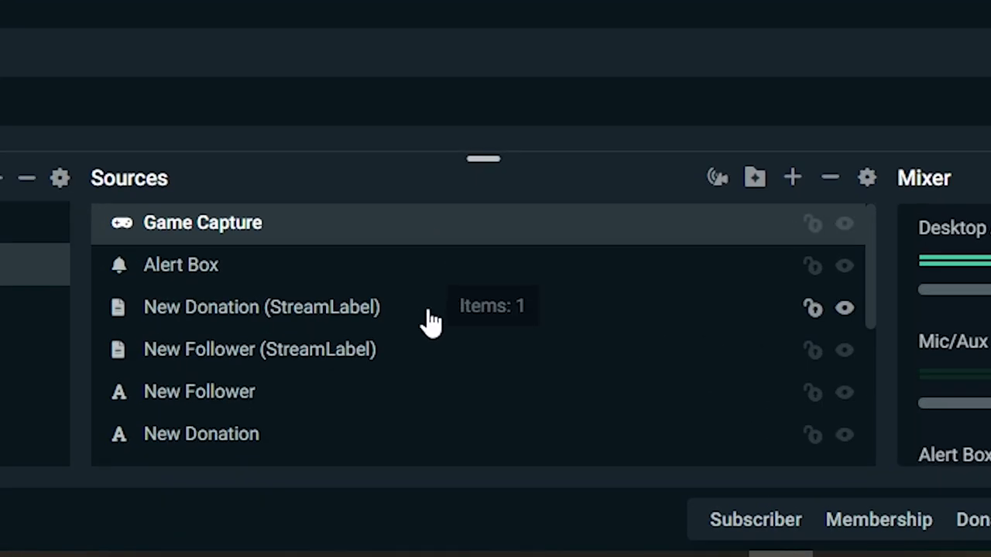
drag(431, 321, 422, 459)
drag(864, 305, 881, 439)
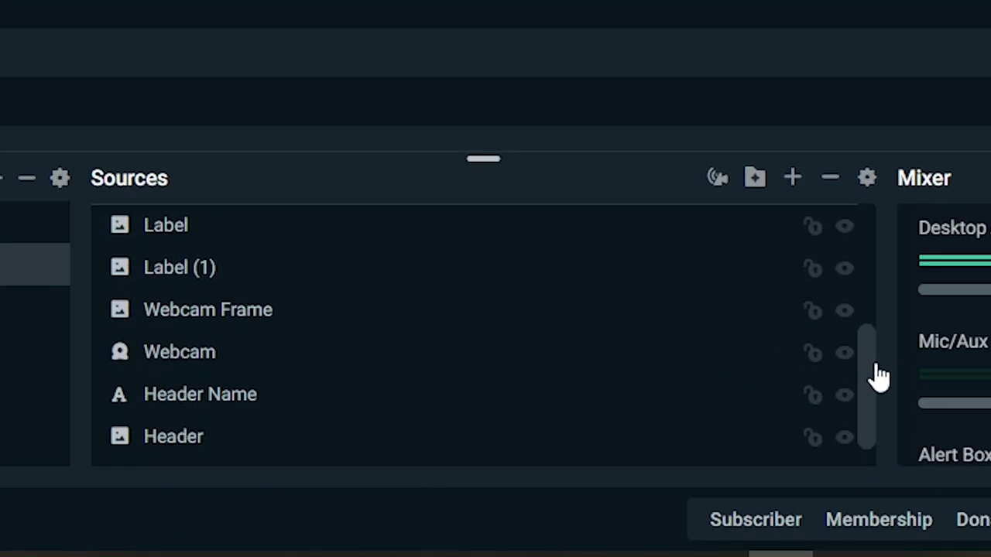
drag(878, 376, 885, 348)
drag(619, 244, 583, 446)
drag(886, 371, 875, 438)
drag(743, 316, 727, 443)
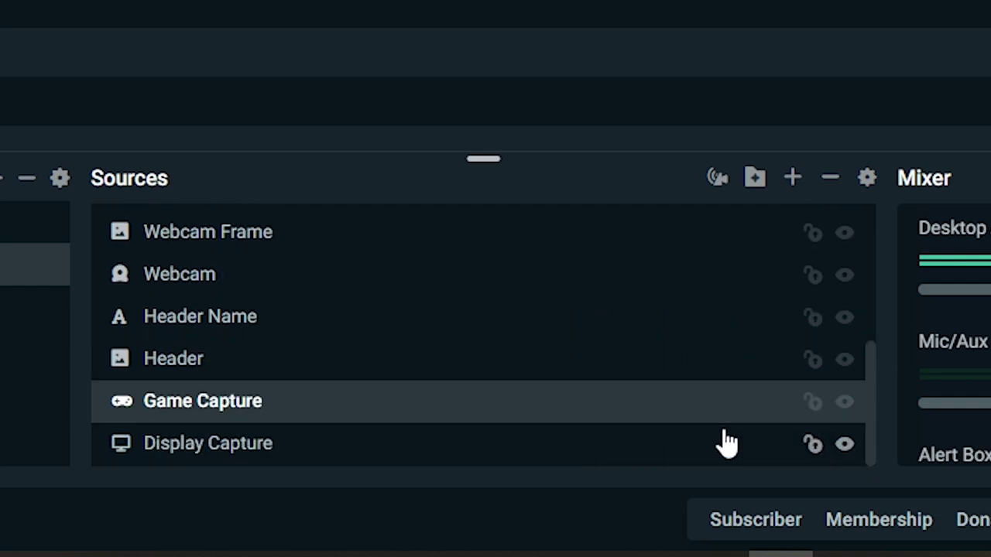
- Select Game Capture and hide it from the Live Scene with its eye icon
click(287, 448)
click(321, 401)
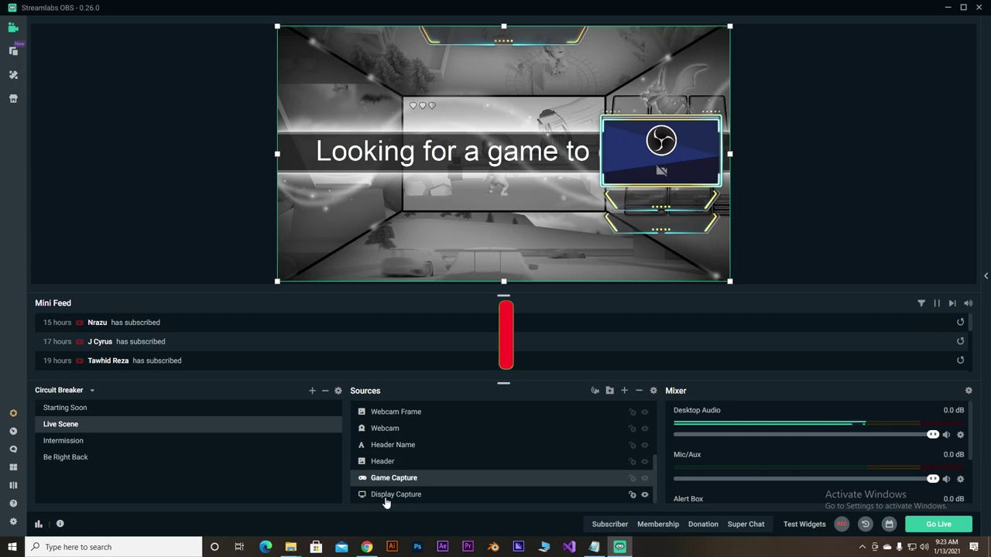
click(645, 478)
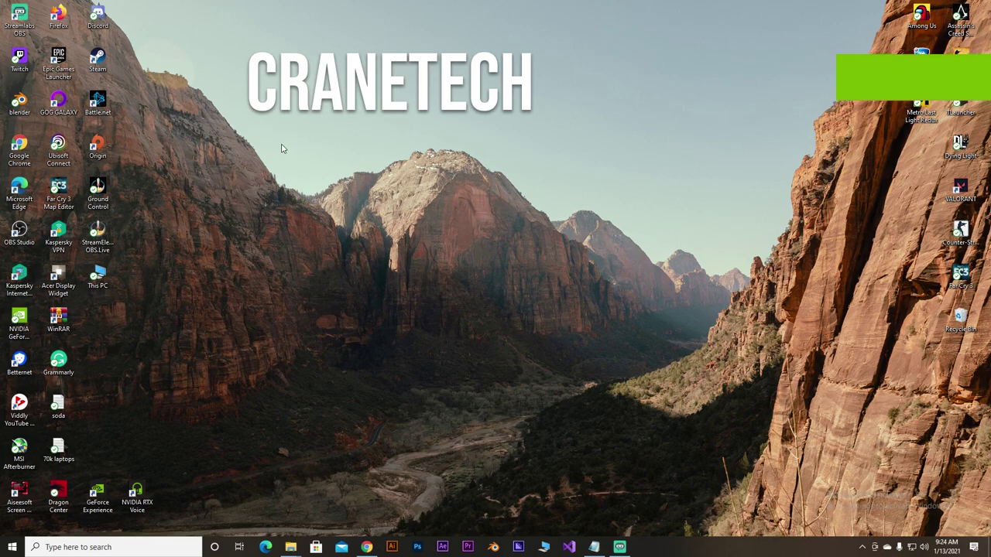
- Bring up Chrome on streamelements.com/features/overlays and select the page address
drag(633, 260, 468, 387)
click(366, 548)
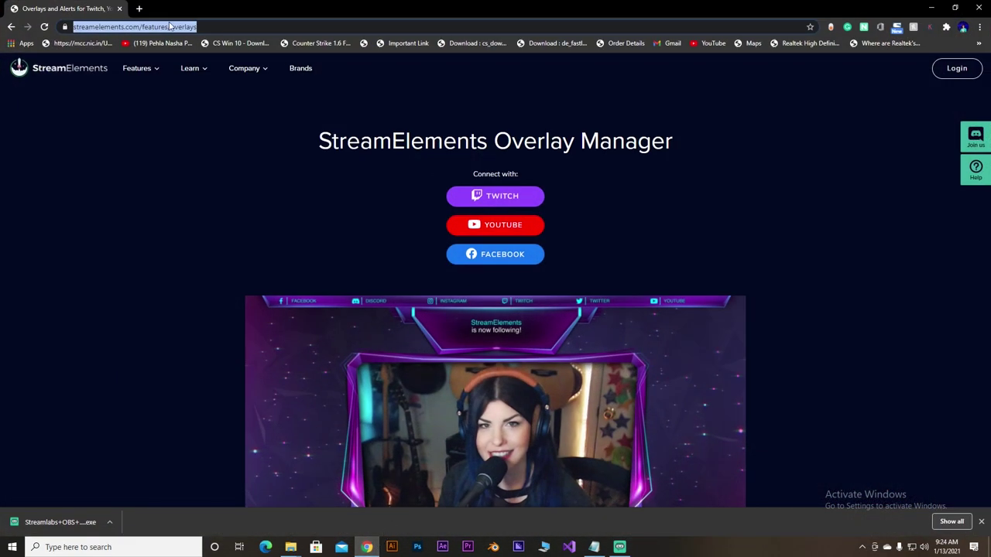
click(220, 30)
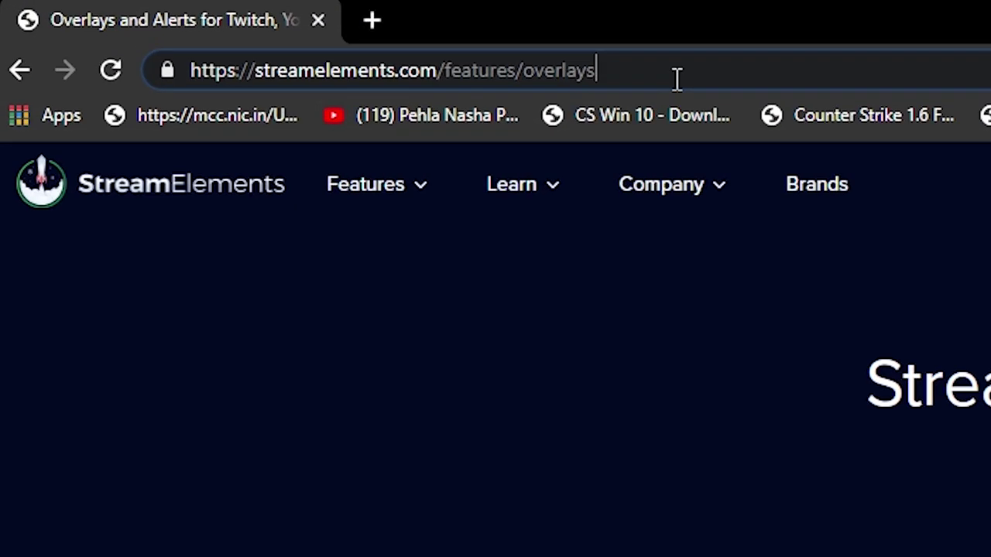
drag(250, 30, 77, 89)
click(211, 259)
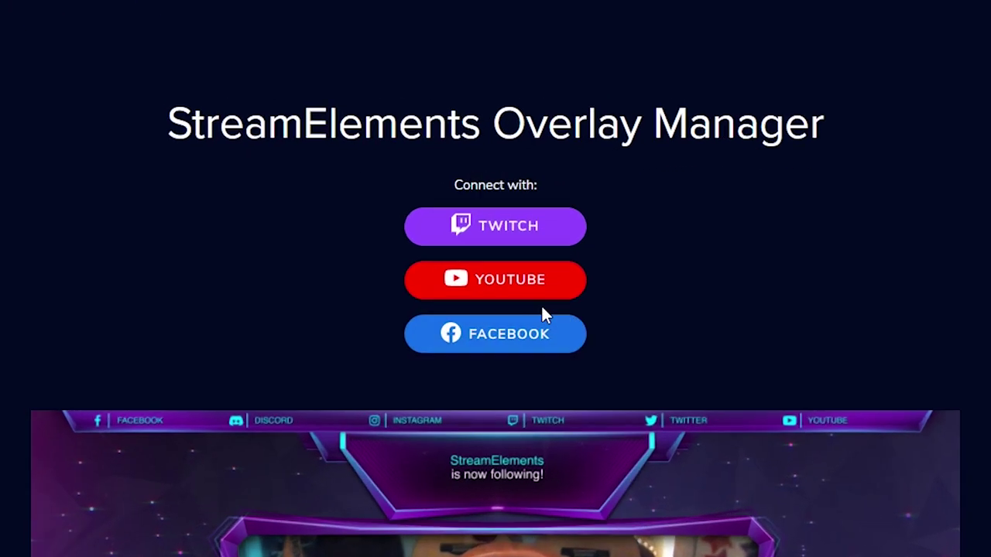
- Connect StreamElements via YouTube, signing in with the channel's Google account and reviewing permissions
click(495, 226)
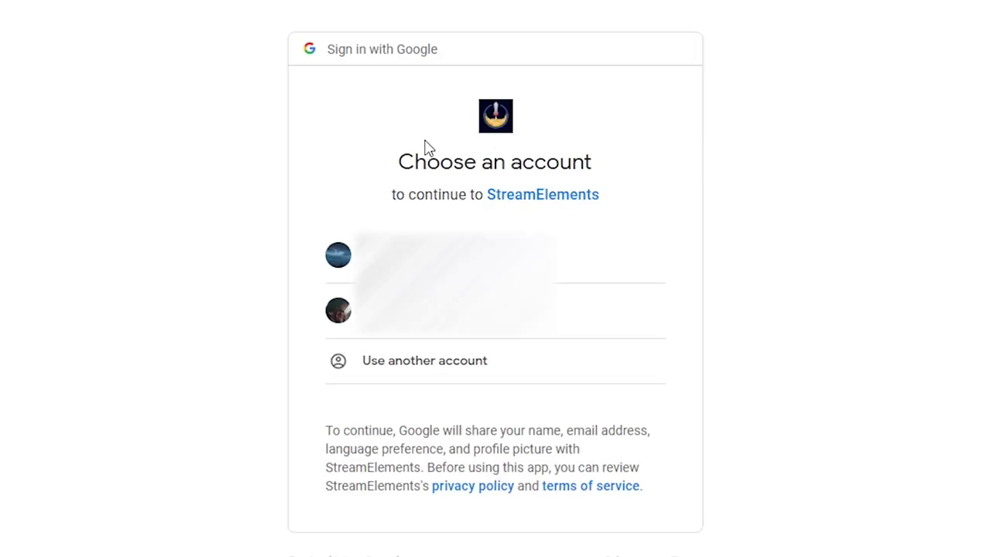
click(555, 311)
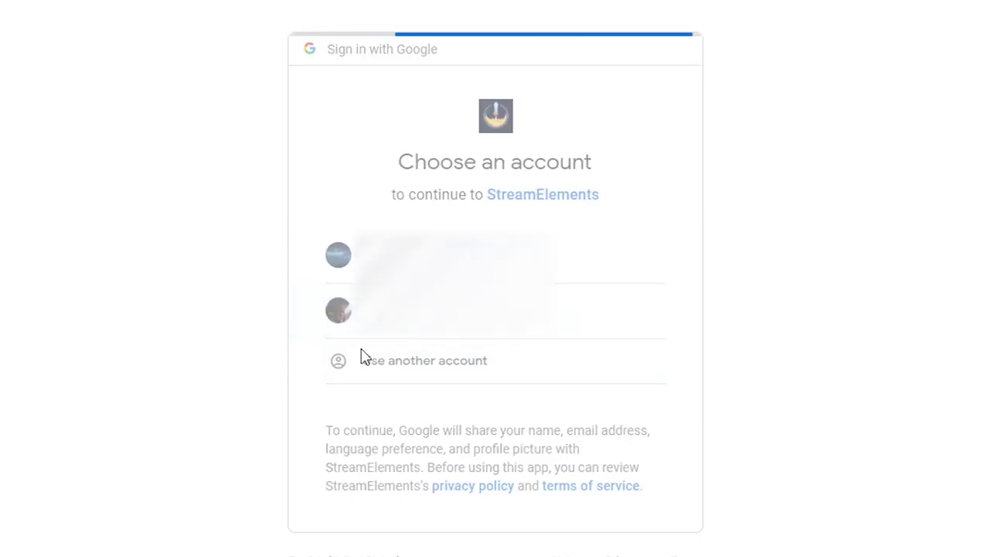
click(415, 443)
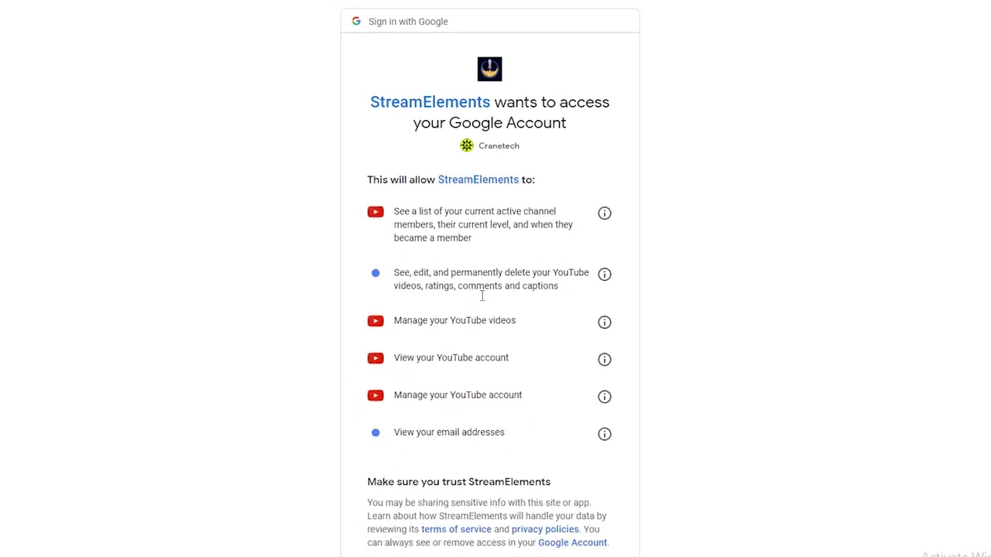
scroll(531, 478, down, 2)
scroll(536, 397, up, 1)
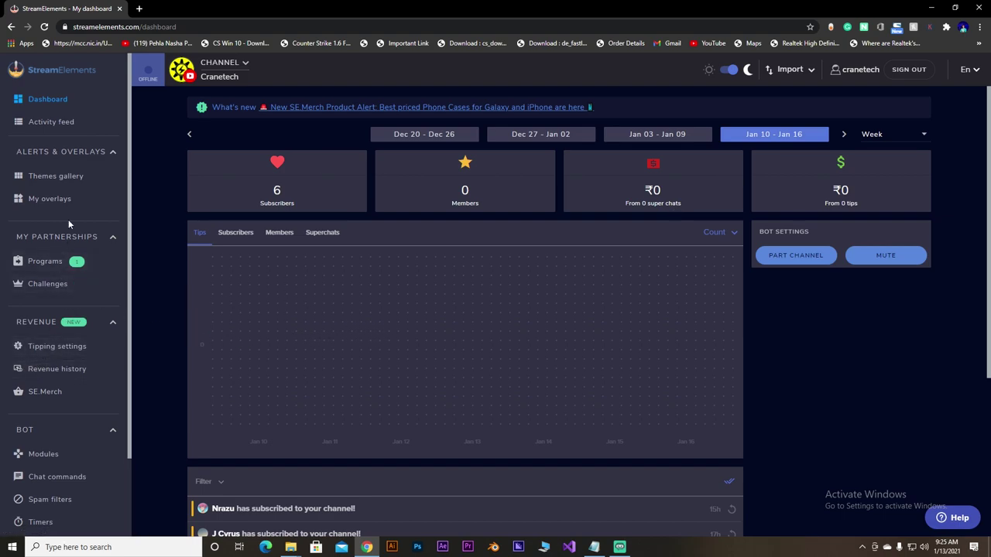
click(64, 198)
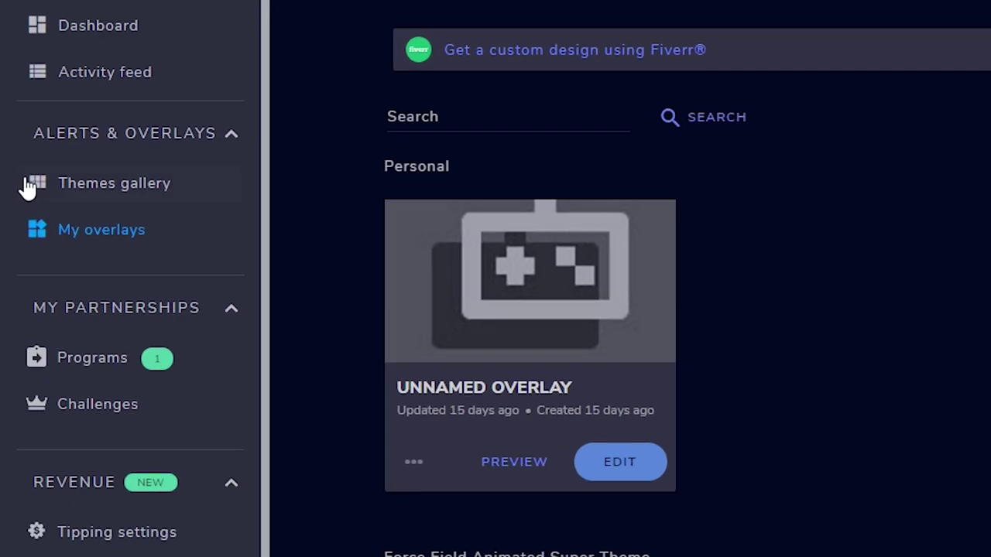
click(37, 180)
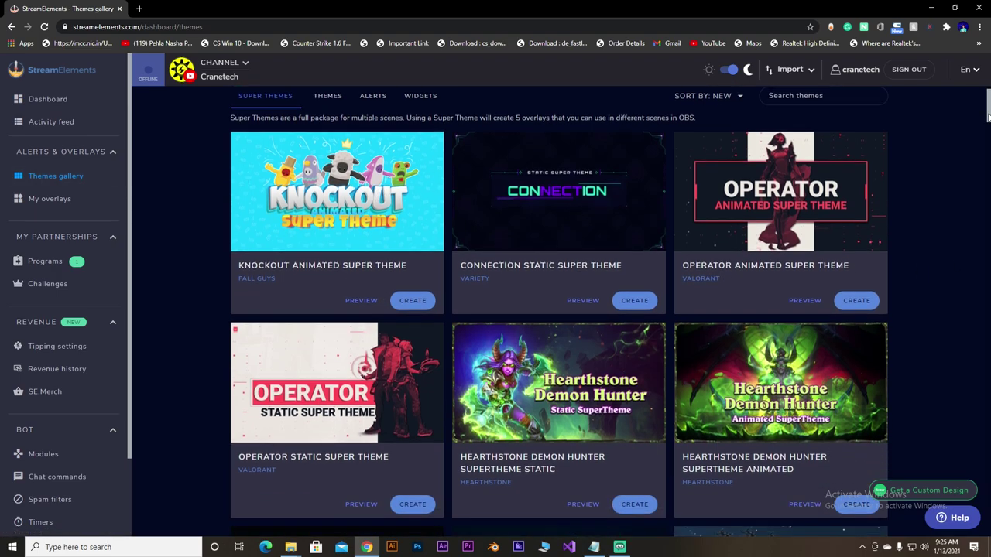
drag(988, 114, 988, 120)
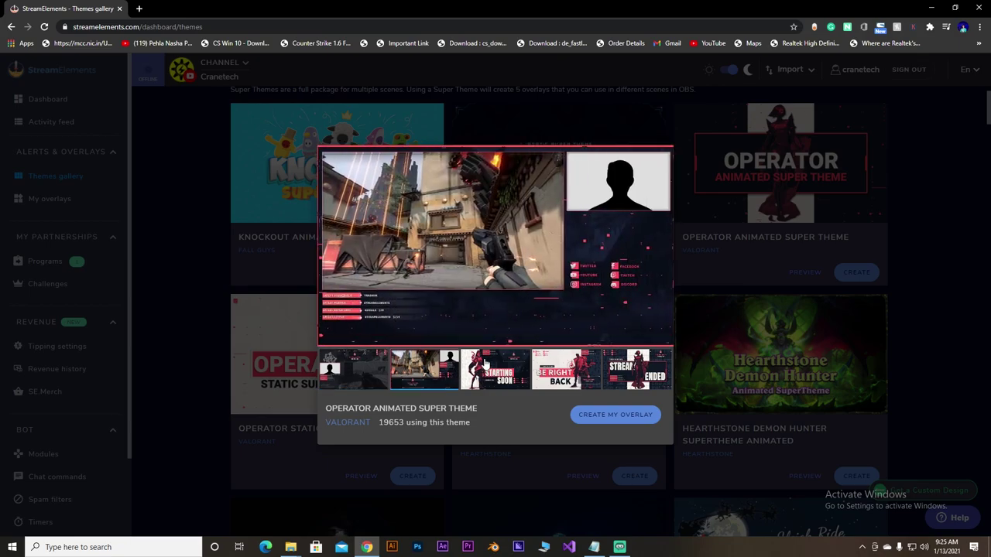
click(468, 370)
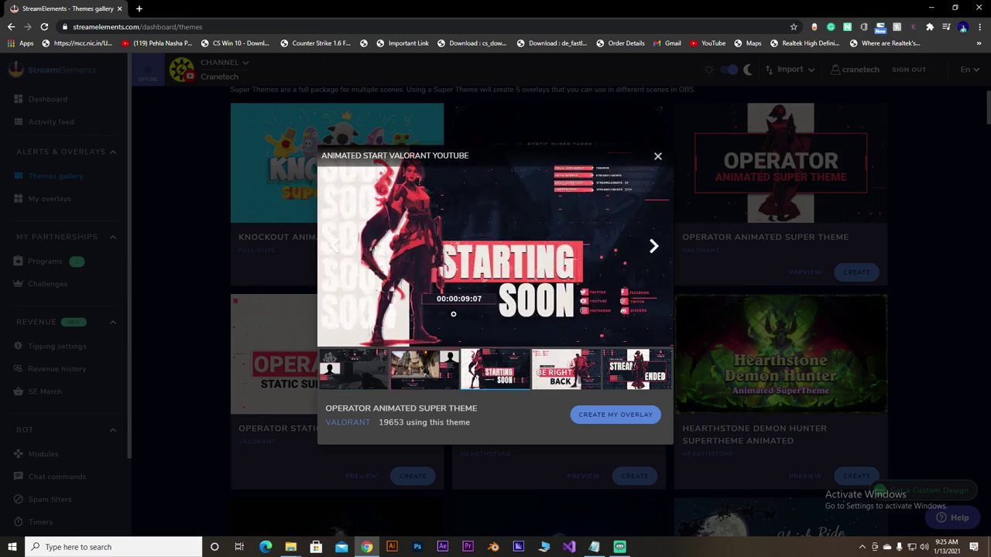
click(575, 373)
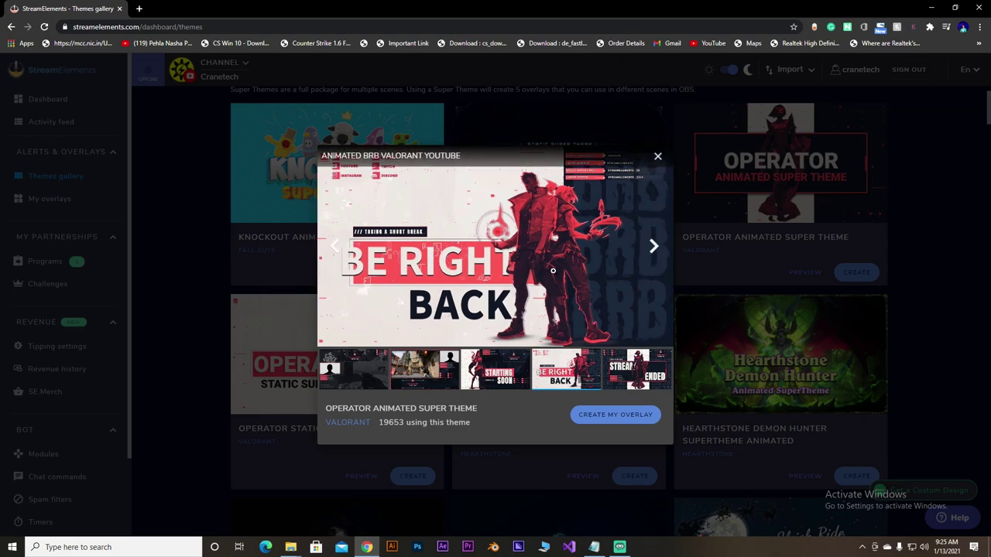
click(623, 378)
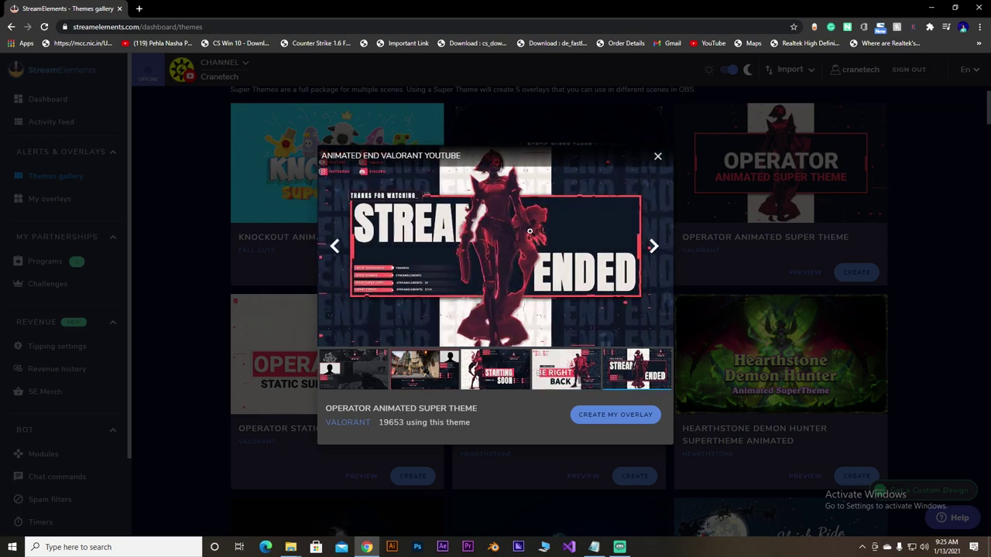
click(657, 156)
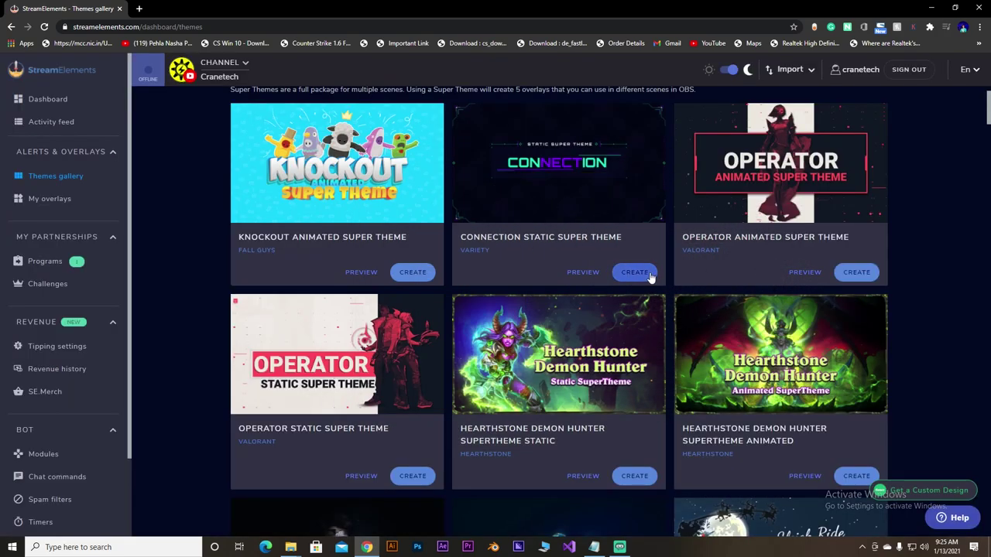
scroll(559, 309, down, 12)
scroll(558, 309, up, 3)
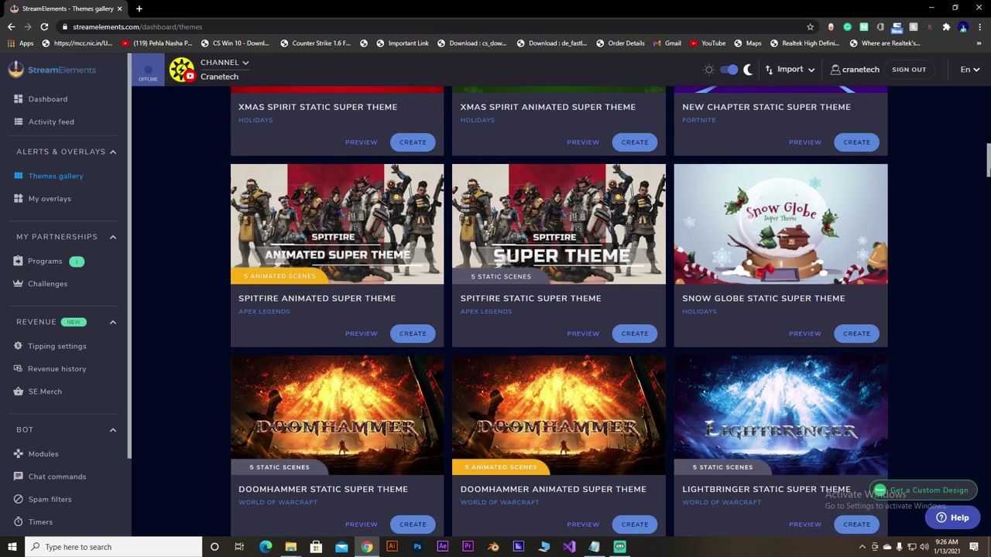
click(340, 257)
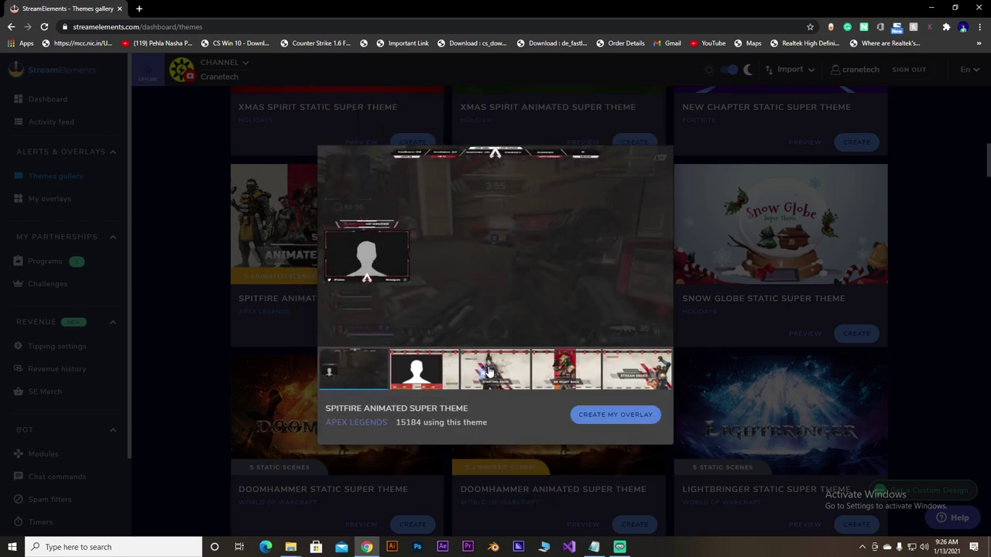
click(488, 373)
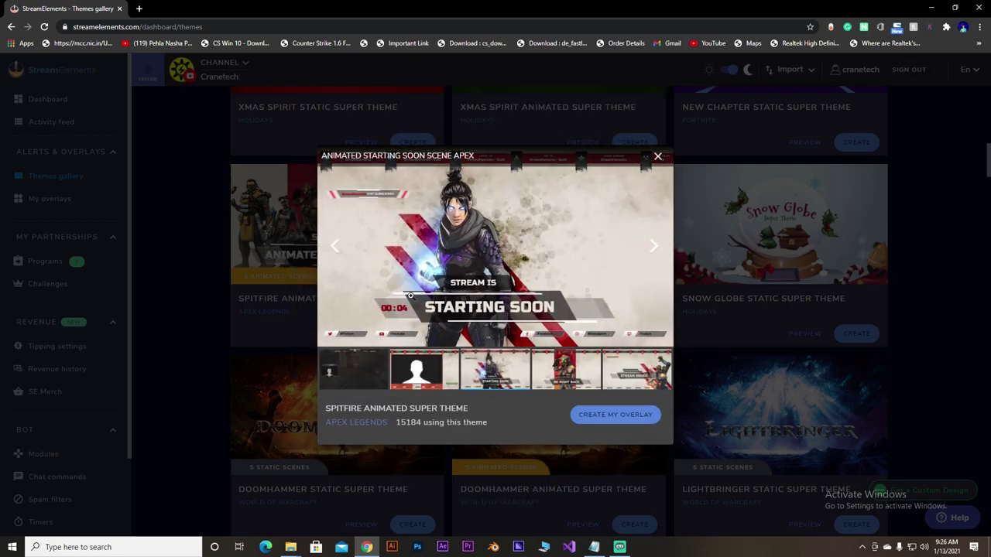
click(567, 381)
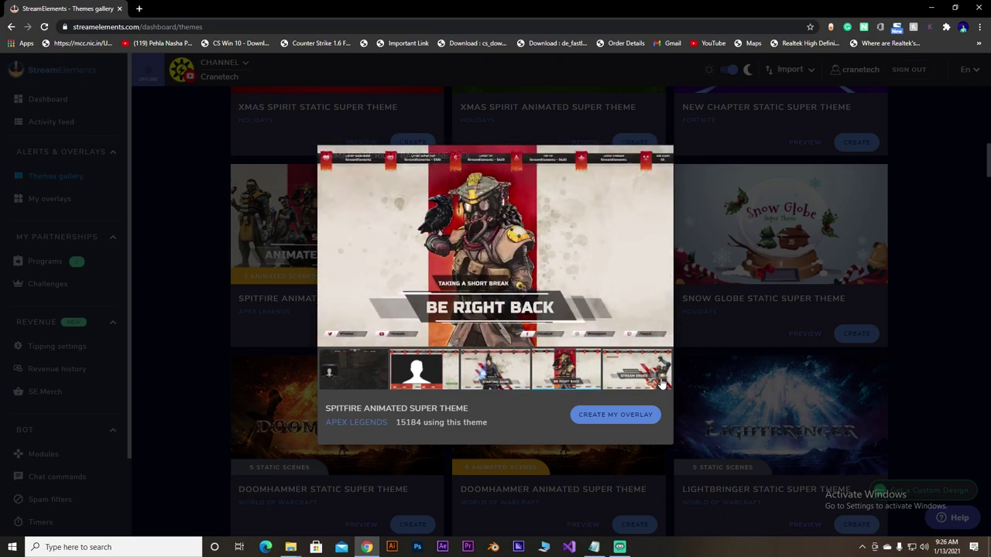
click(636, 382)
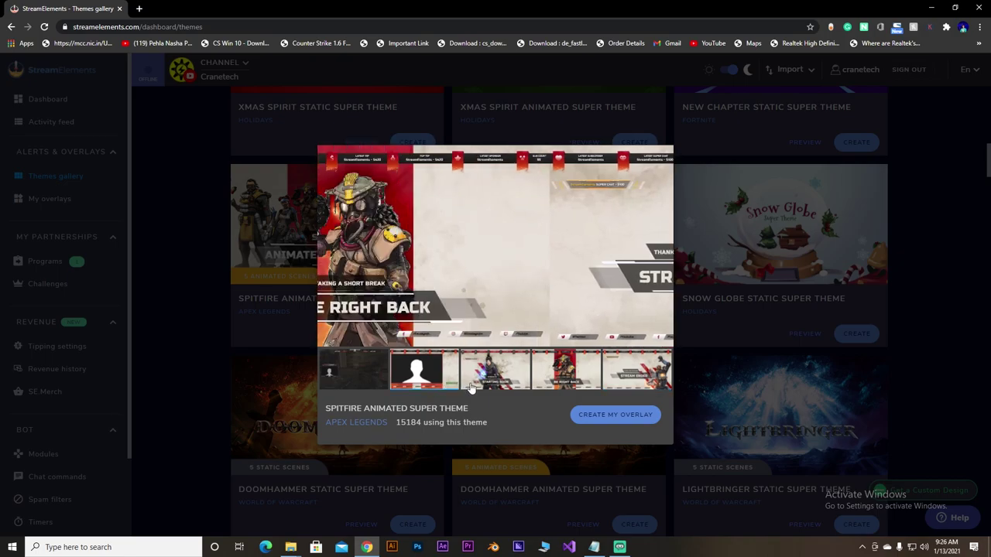
click(657, 156)
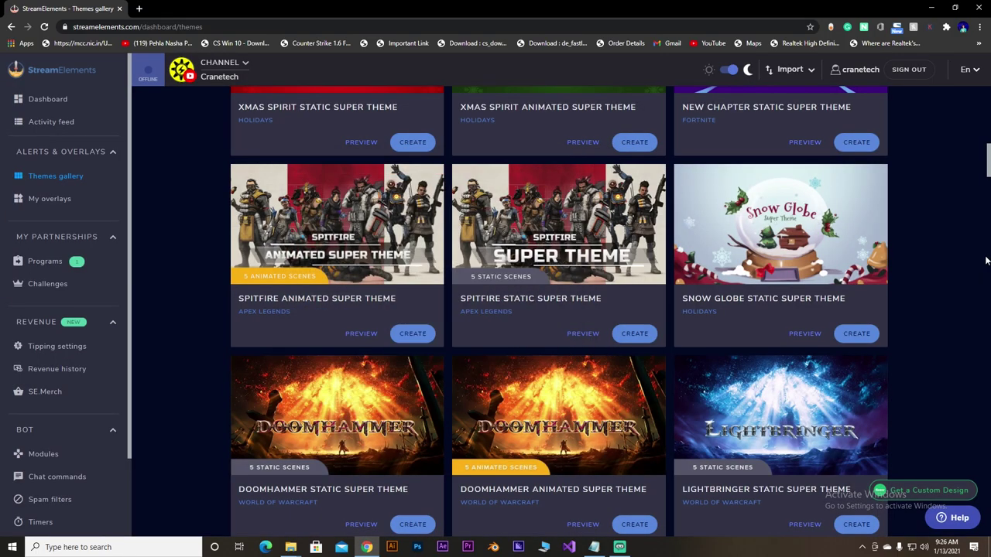
- Edit the Operator Animated Super Theme's Starting Soon overlay from My overlays
drag(988, 157, 989, 99)
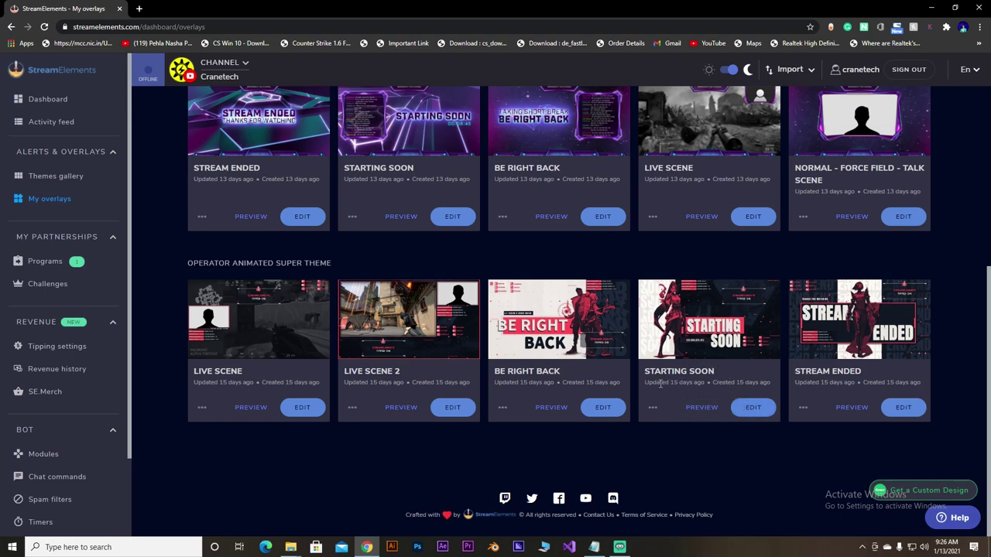
click(751, 408)
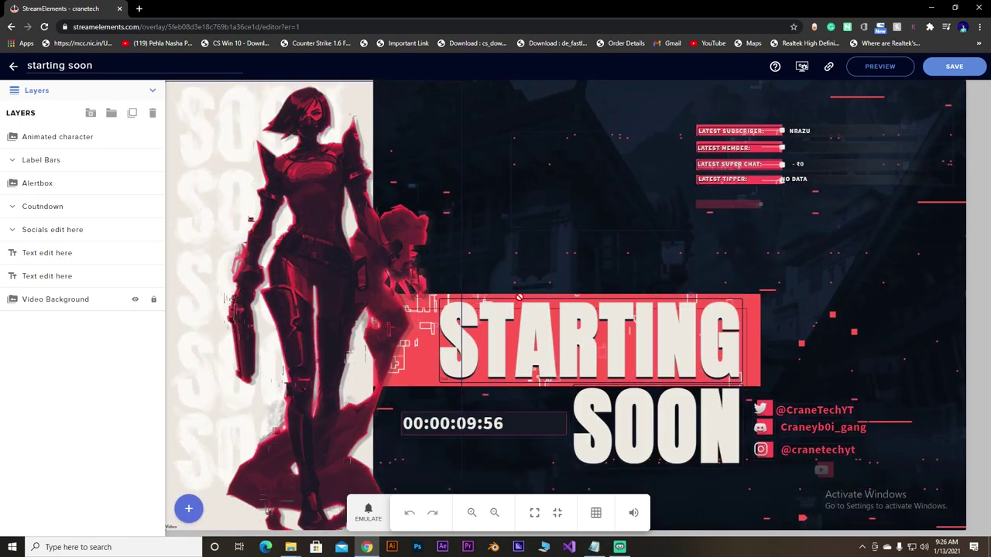
click(802, 419)
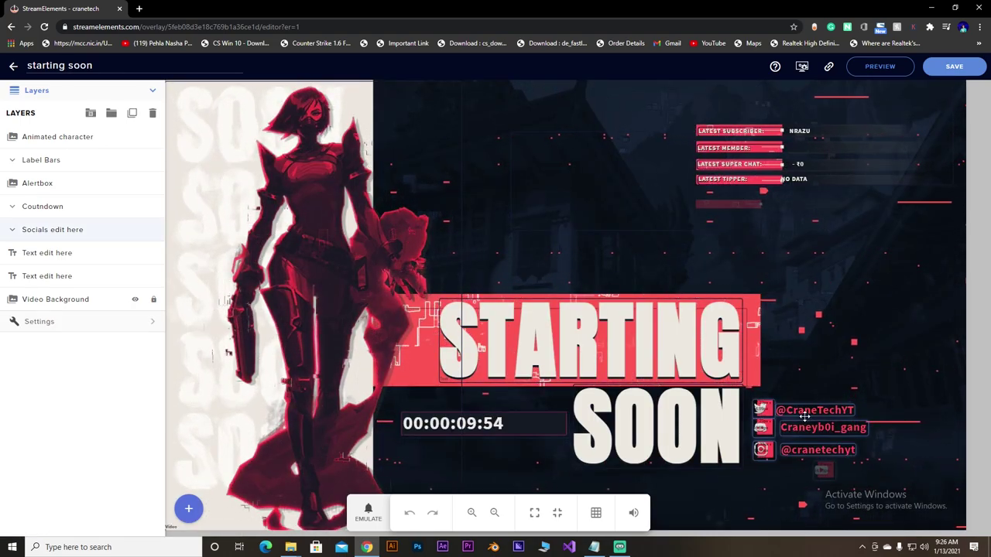
click(859, 317)
alt+click(727, 341)
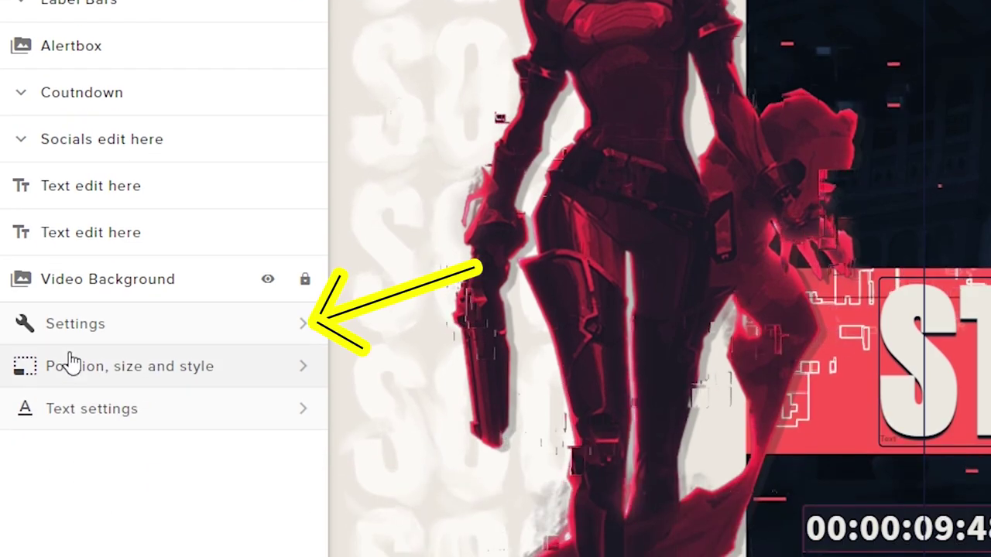
click(77, 486)
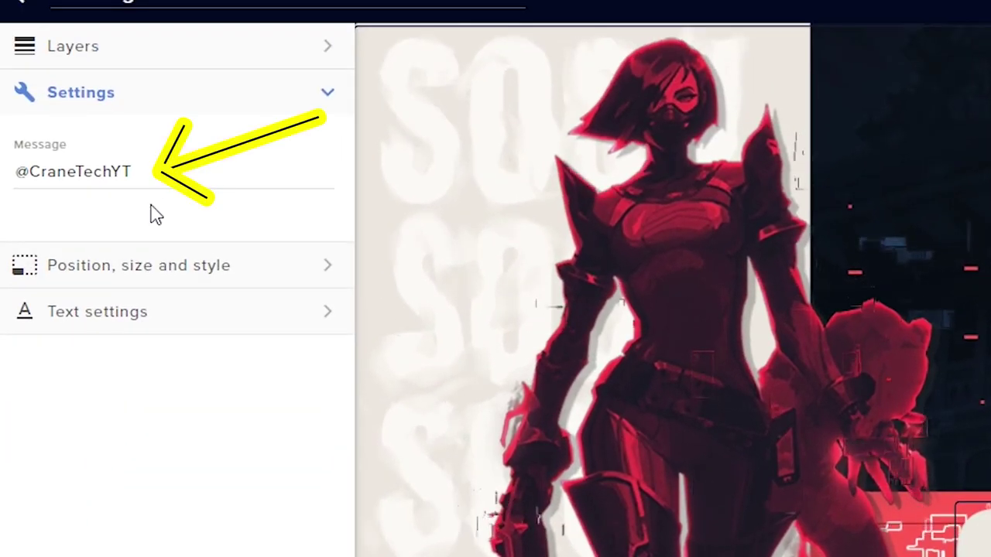
click(140, 50)
double_click(94, 60)
drag(133, 172, 7, 181)
key(BackSpace)
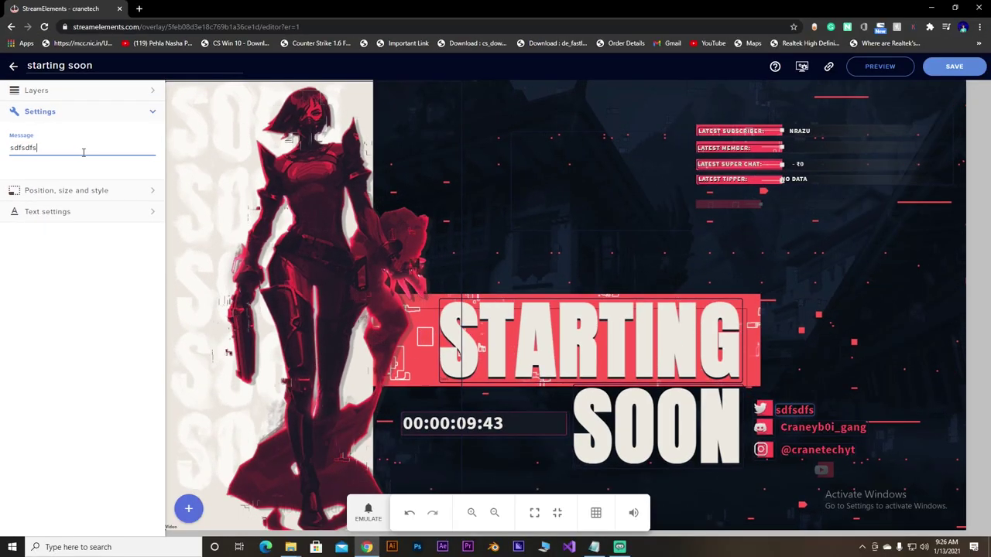
key(BackSpace)
key(BackSpace)
key(BackSpace)
key(BackSpace)
key(BackSpace)
key(BackSpace)
key(BackSpace)
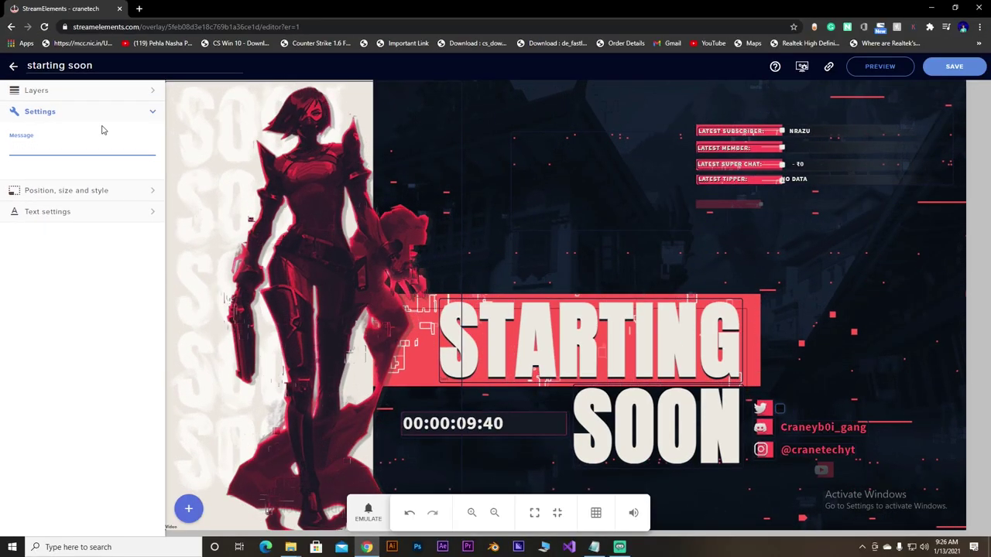
text(@Cra)
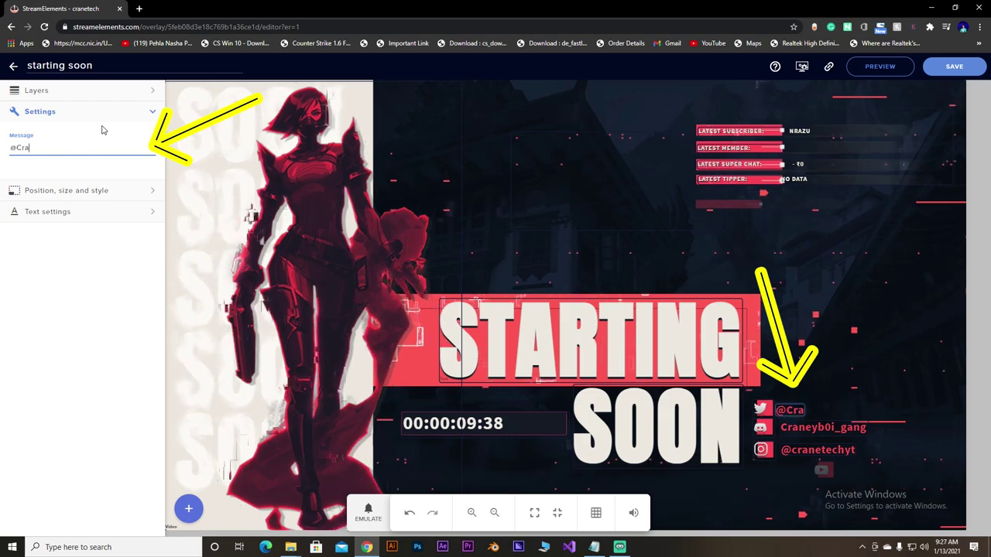
text(neTechYT)
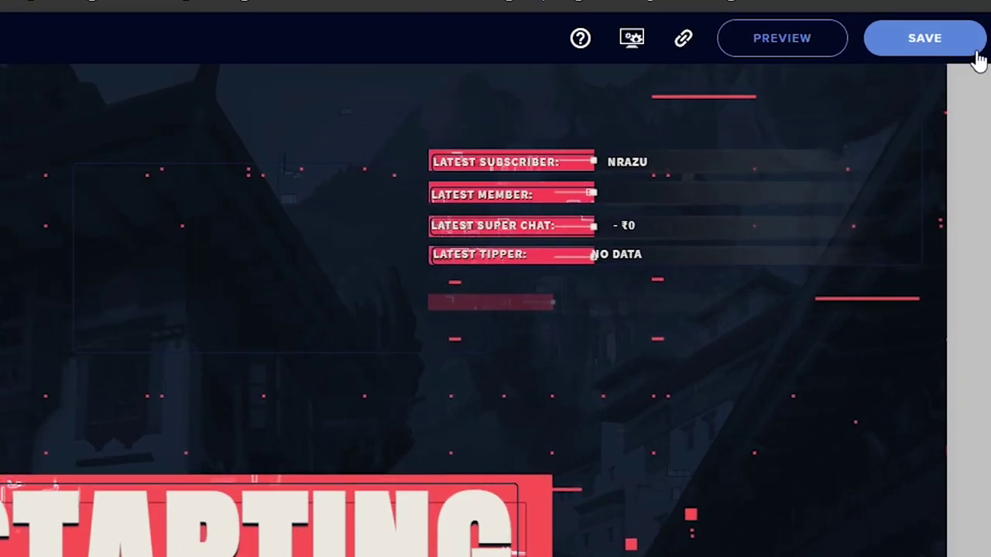
click(975, 50)
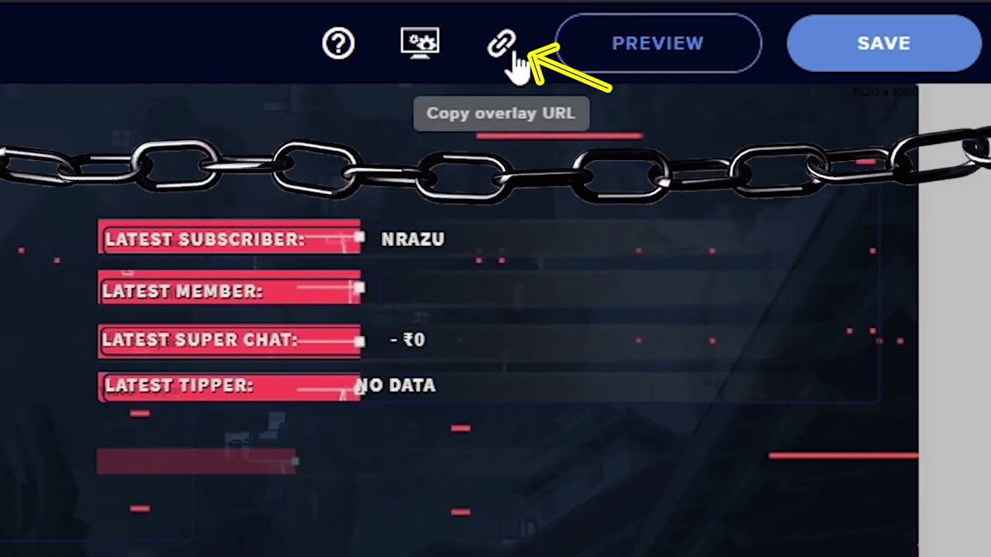
click(507, 53)
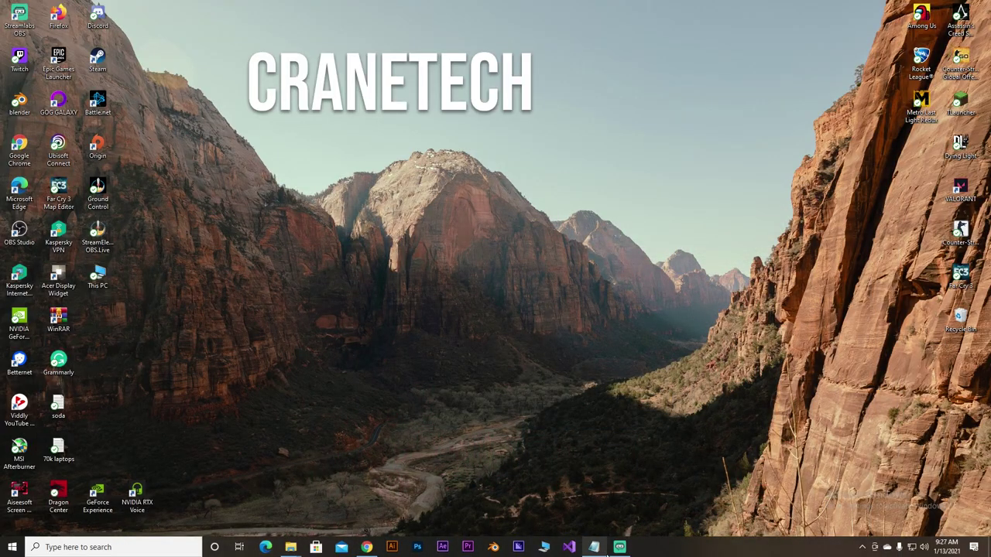
- In the Starting Soon scene, hide the Starting image and pick Browser Source as a new source
click(593, 547)
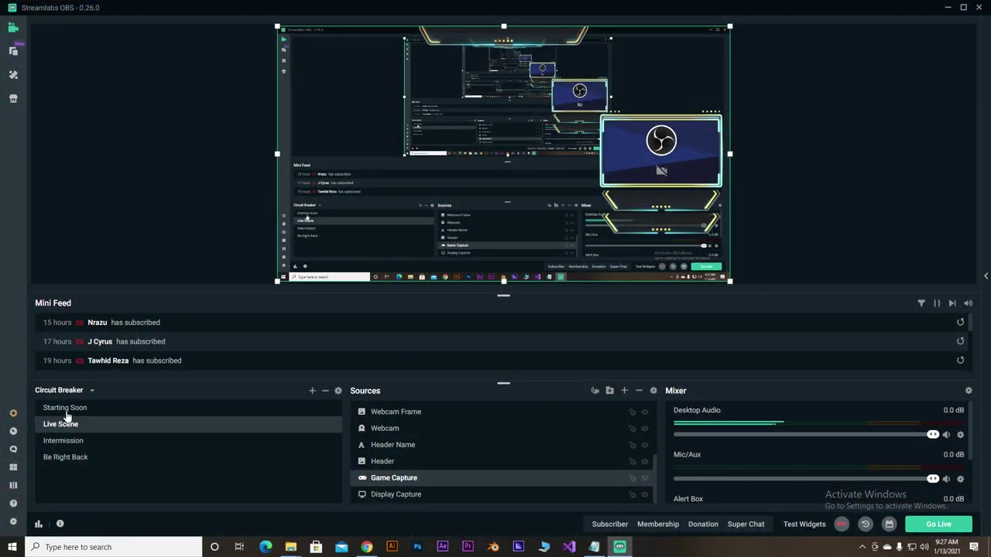
click(78, 408)
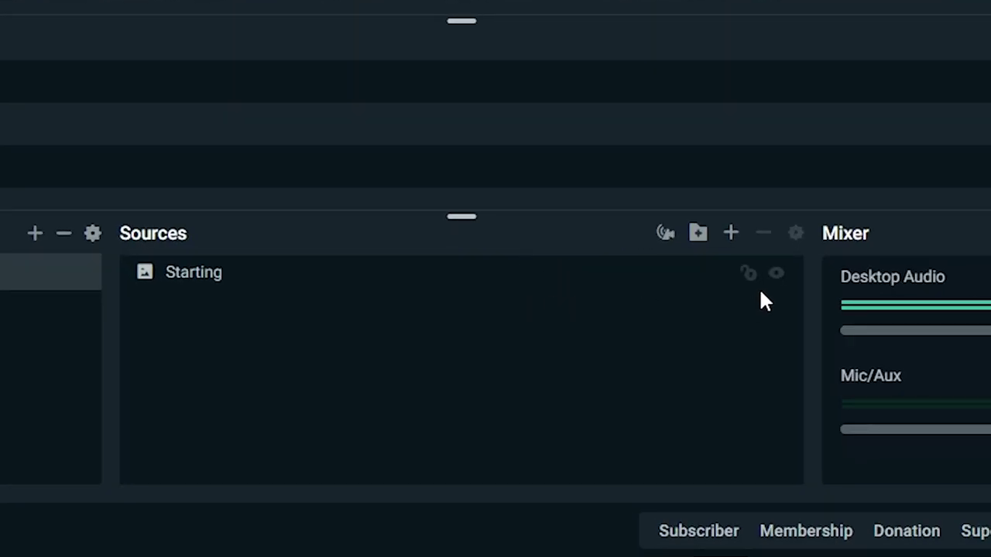
click(776, 275)
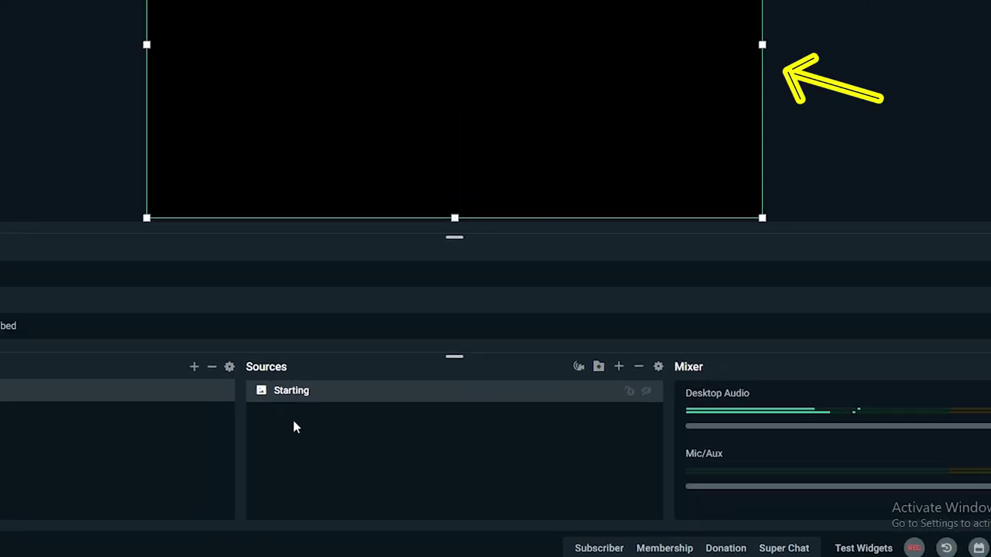
click(618, 366)
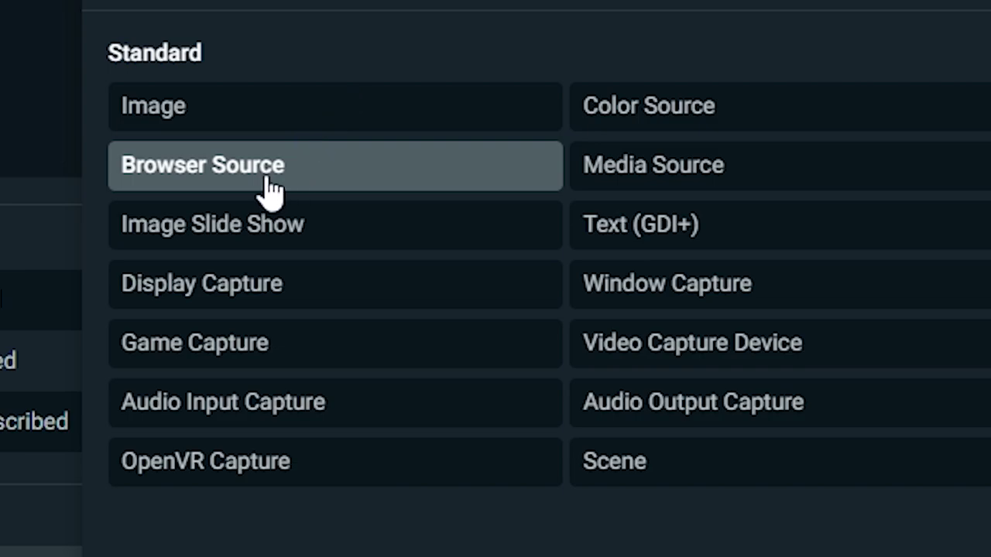
click(270, 186)
- Create the browser source with the name 'Starting Soon'
click(693, 402)
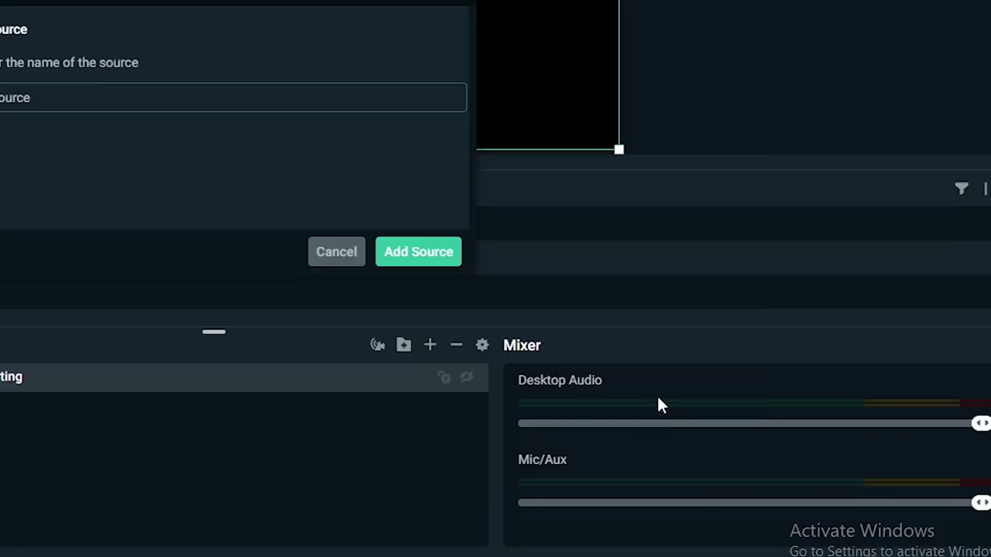
drag(364, 260, 147, 263)
text(S)
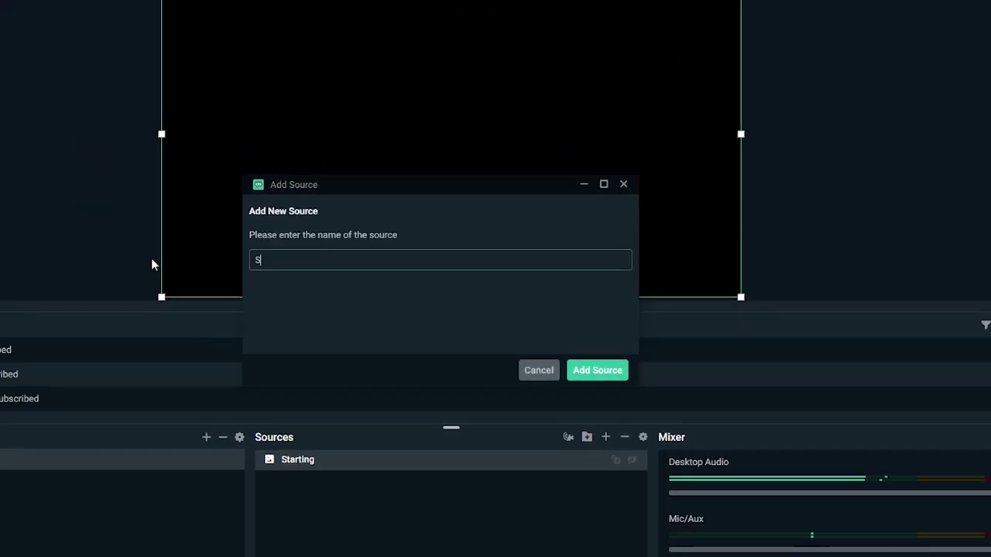
text(tarting Soon valorant)
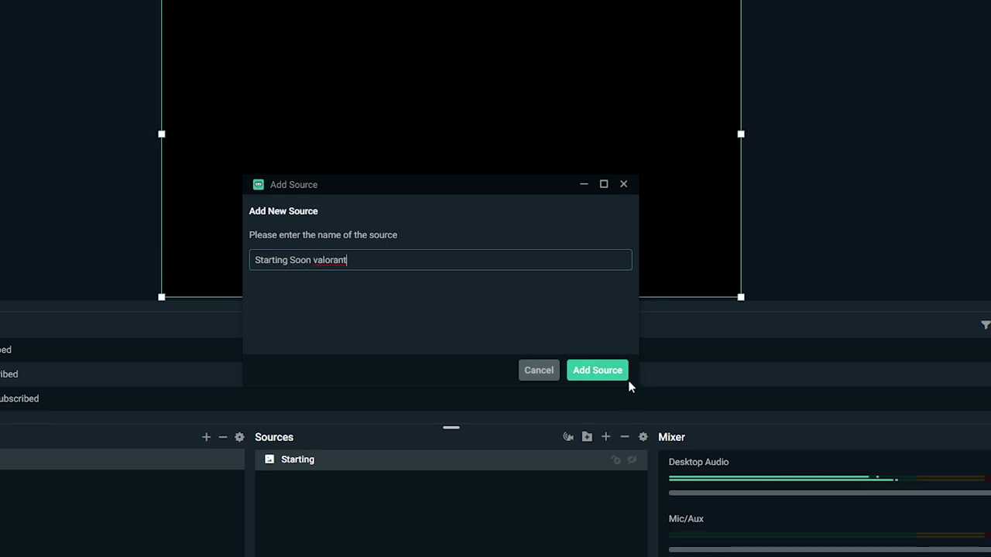
click(604, 371)
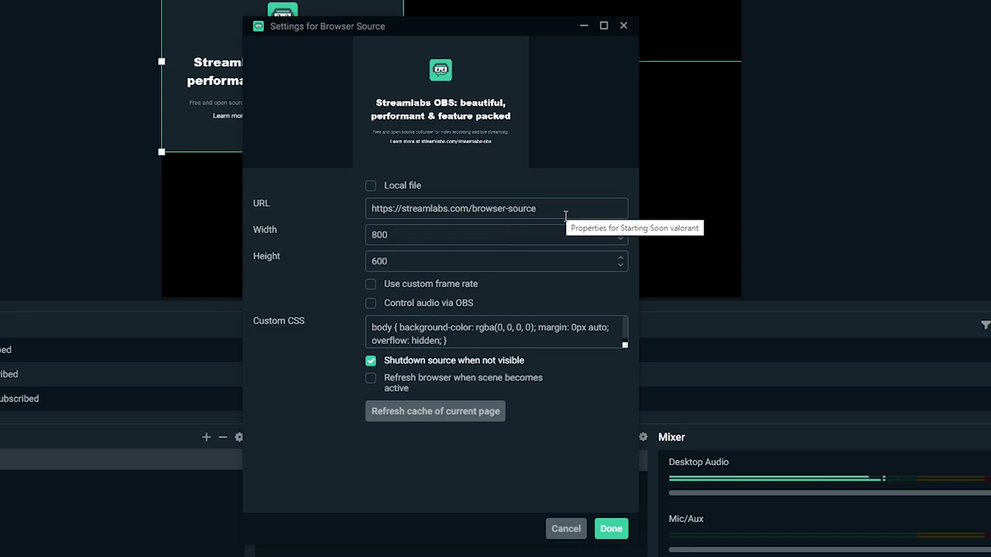
- Paste the overlay link as the source URL and set its size to 1920 × 1080
drag(561, 209, 313, 225)
key(BackSpace)
key(ctrl+v)
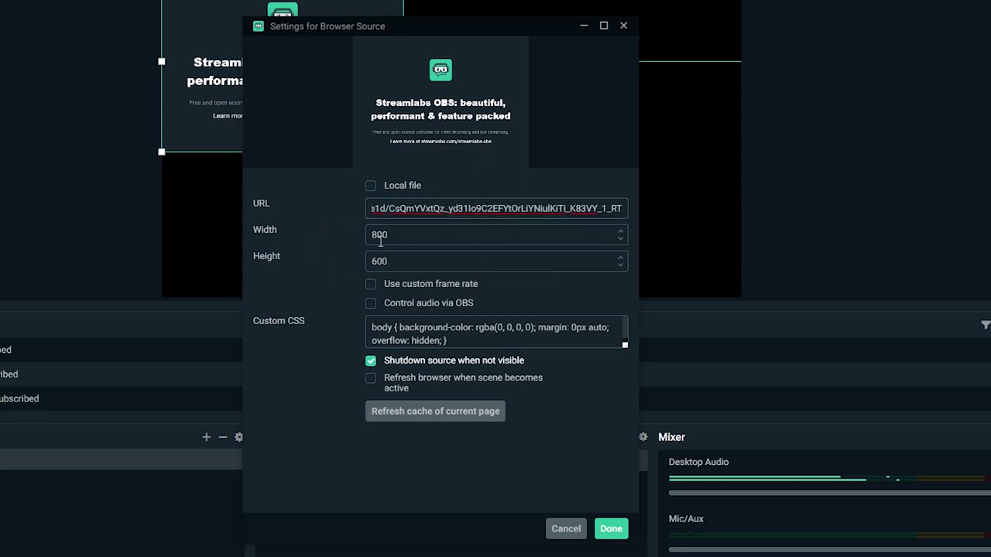
drag(404, 241, 360, 241)
text(198)
key(BackSpace)
text(20)
drag(395, 265, 354, 265)
text(1080)
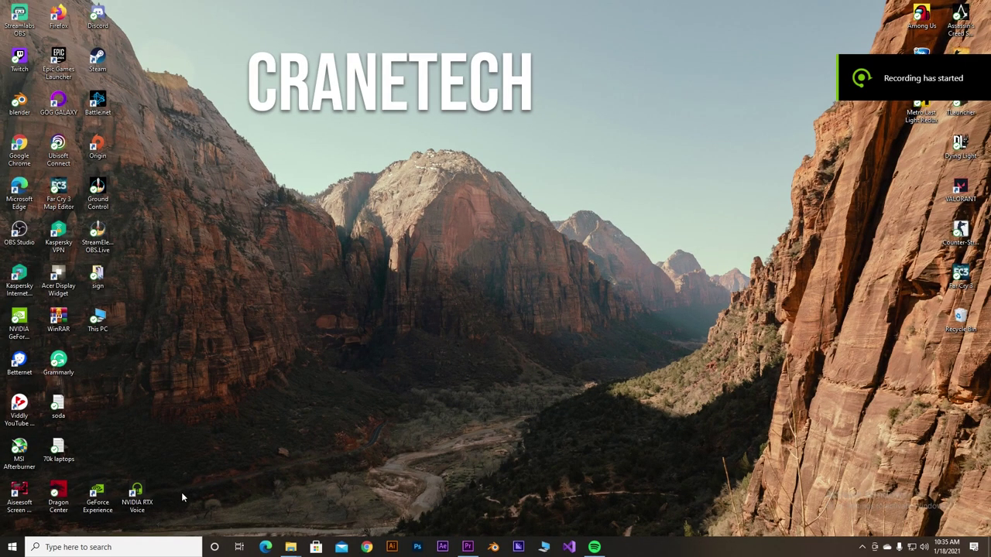
click(130, 546)
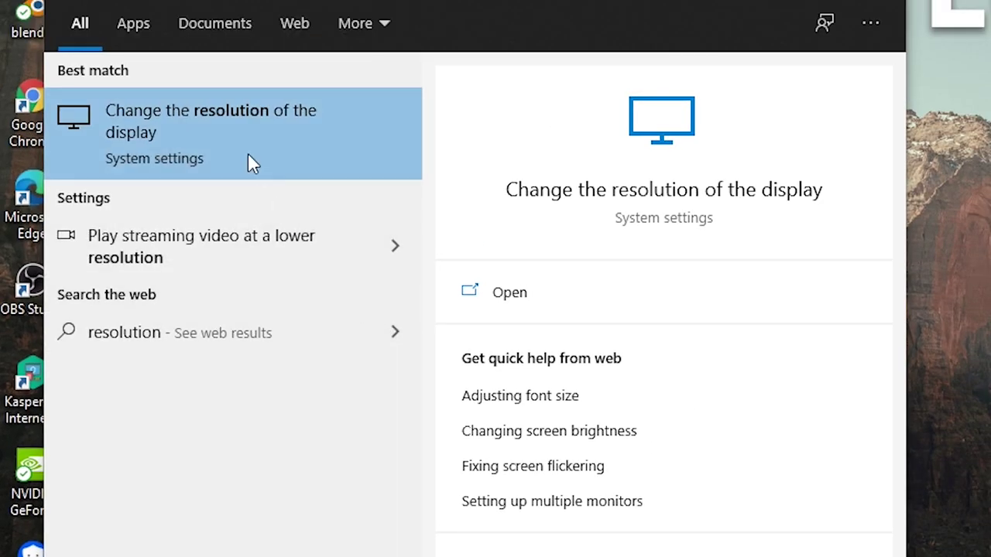
- Check Windows' display resolution options to confirm the screen is 1920 × 1080
click(238, 143)
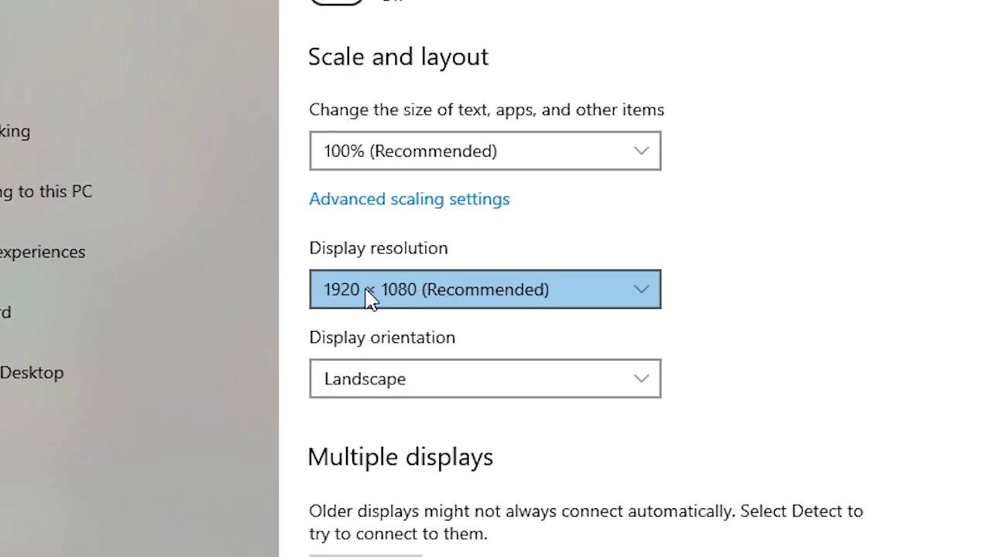
click(466, 304)
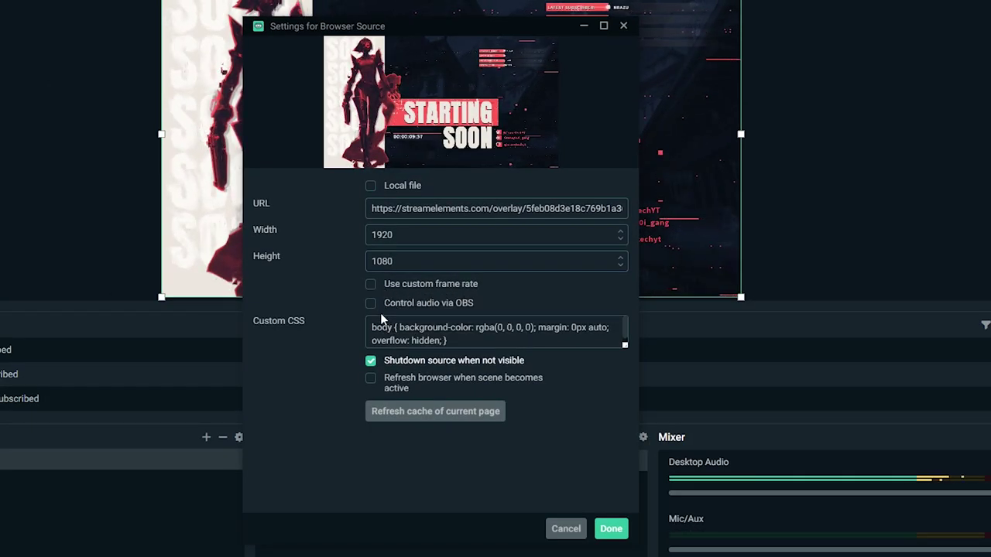
- Save the browser source, switch to the Live Scene, and return to the StreamElements editor in Chrome
click(611, 529)
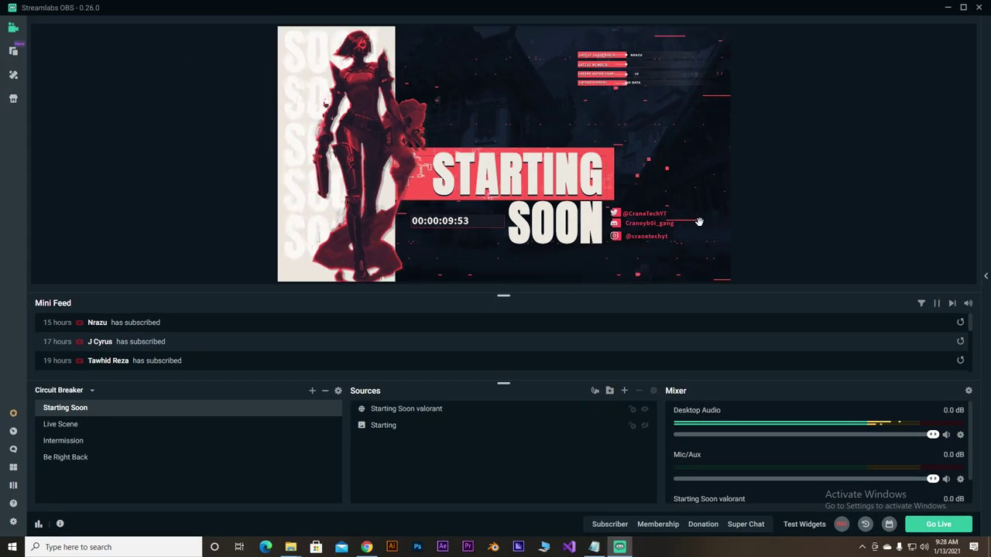
click(78, 423)
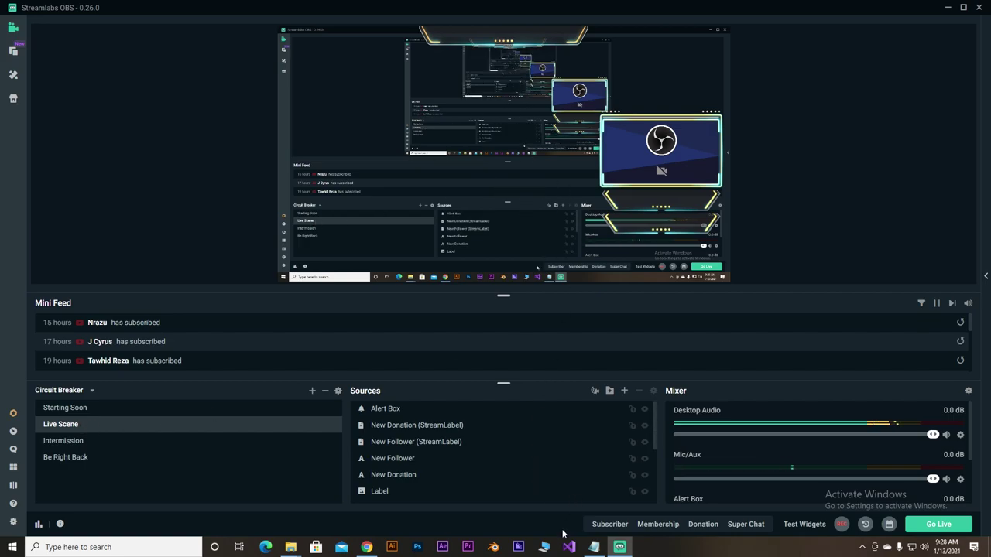
click(367, 547)
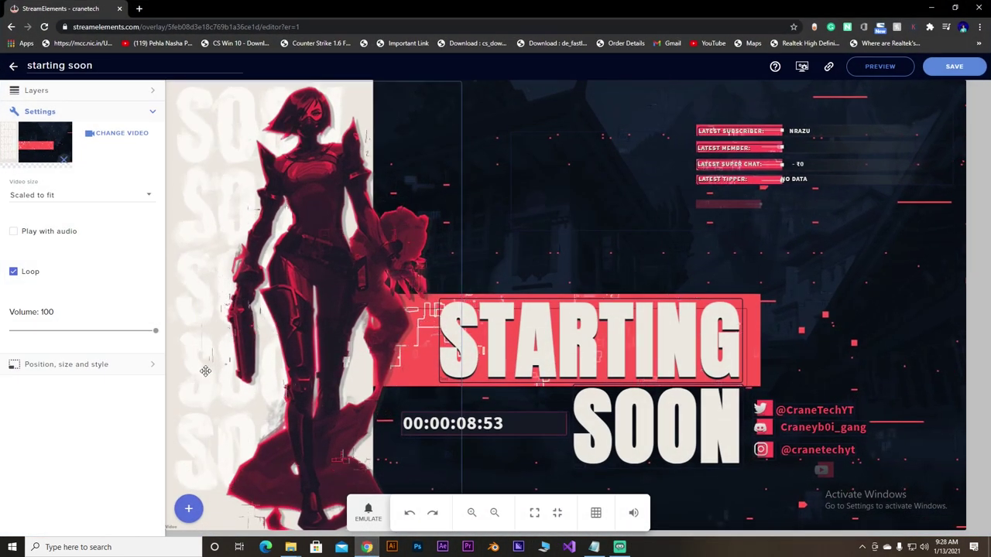
- Copy the URL of the Operator Animated Super Theme's Live Scene overlay
click(13, 69)
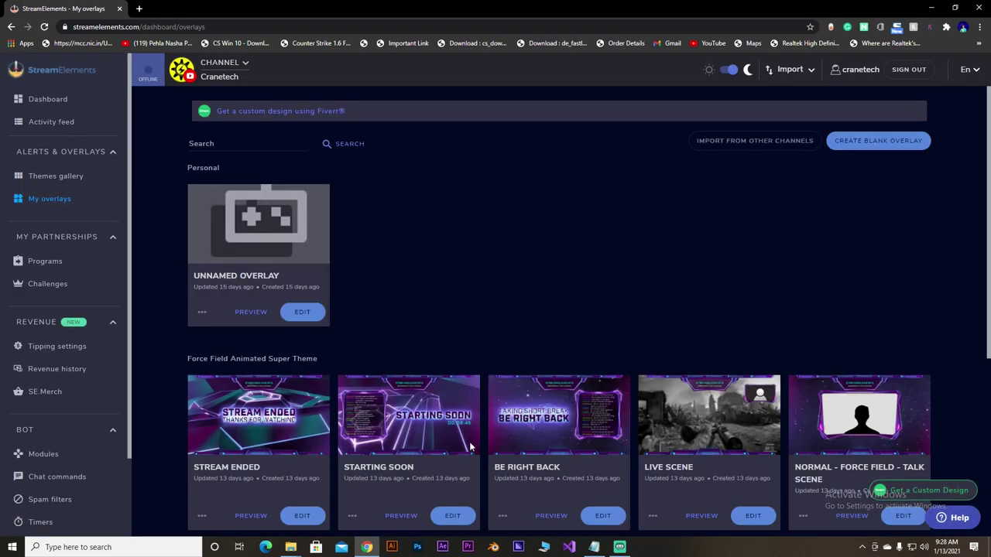
scroll(464, 425, down, 5)
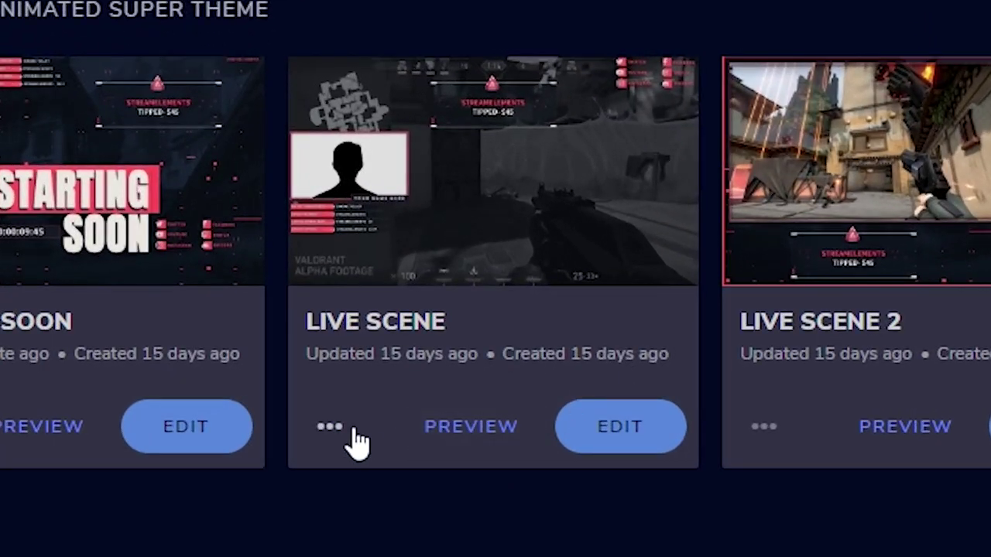
click(354, 408)
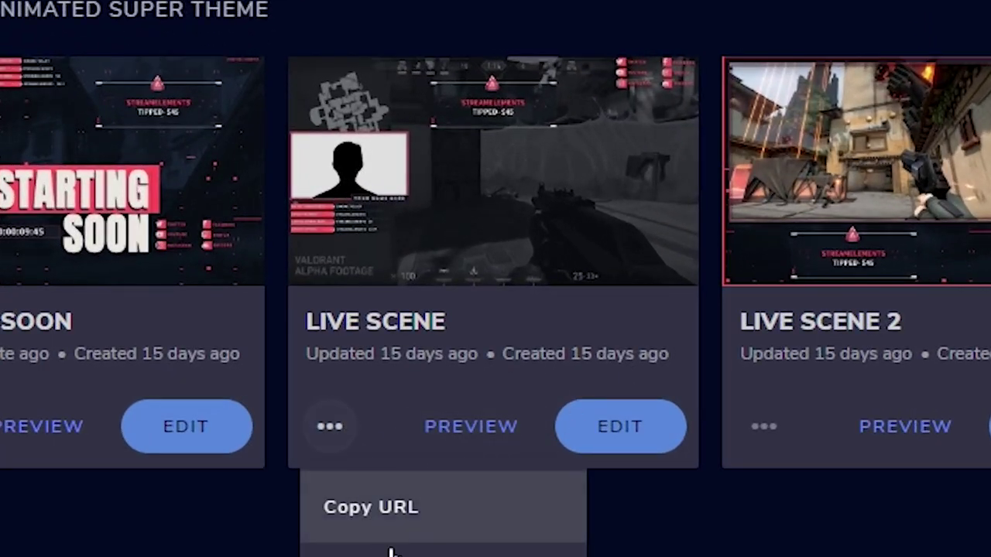
click(429, 506)
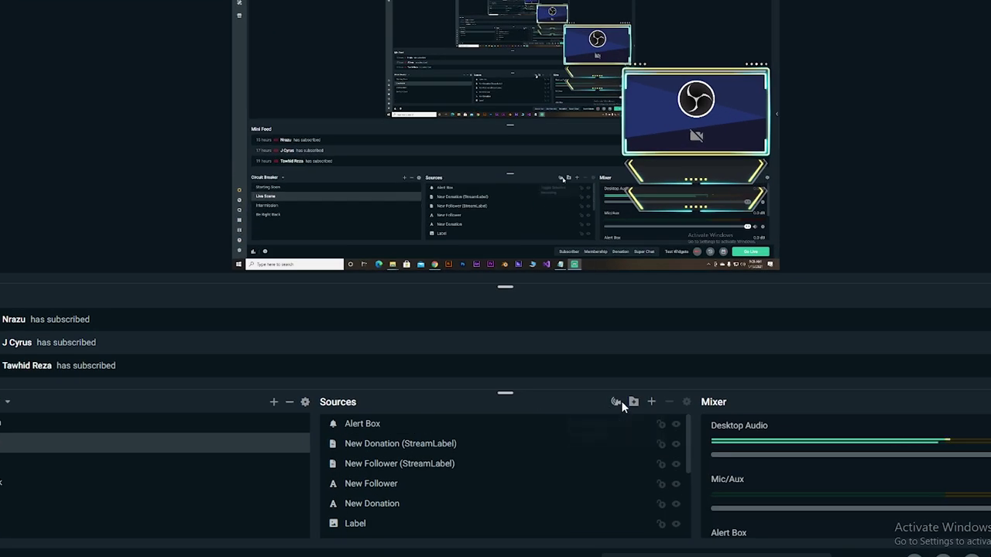
- Create a new browser source in Live Scene named 'Live scene valorant'
click(651, 401)
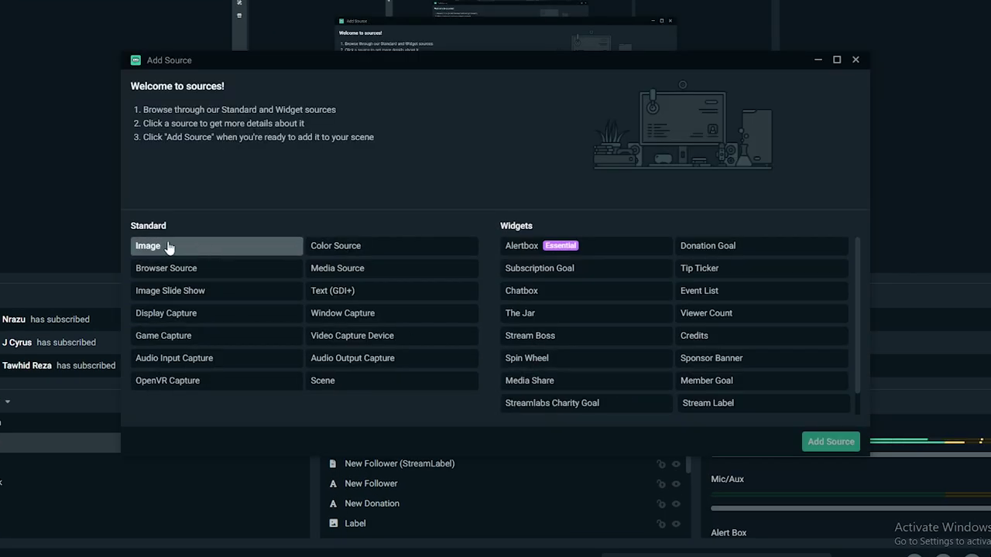
click(191, 268)
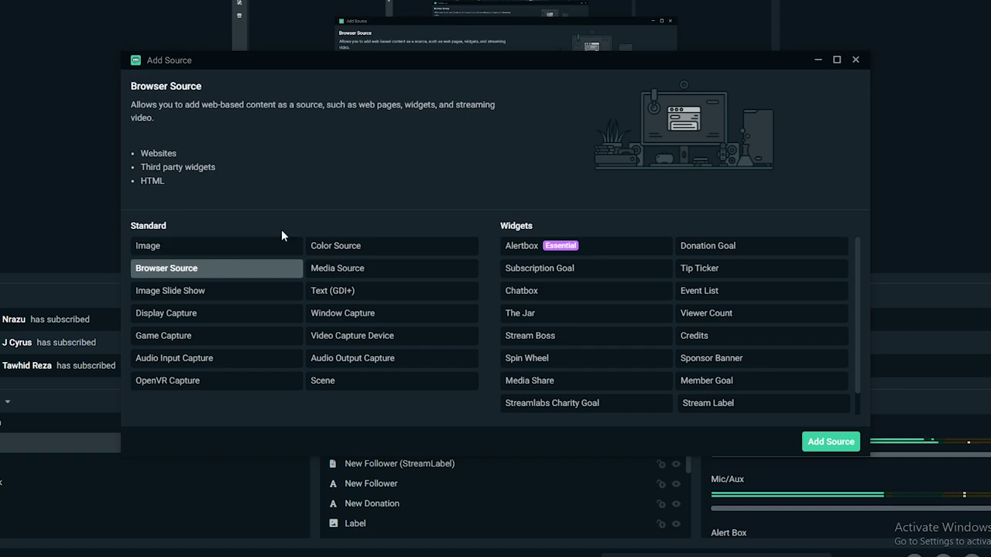
click(830, 442)
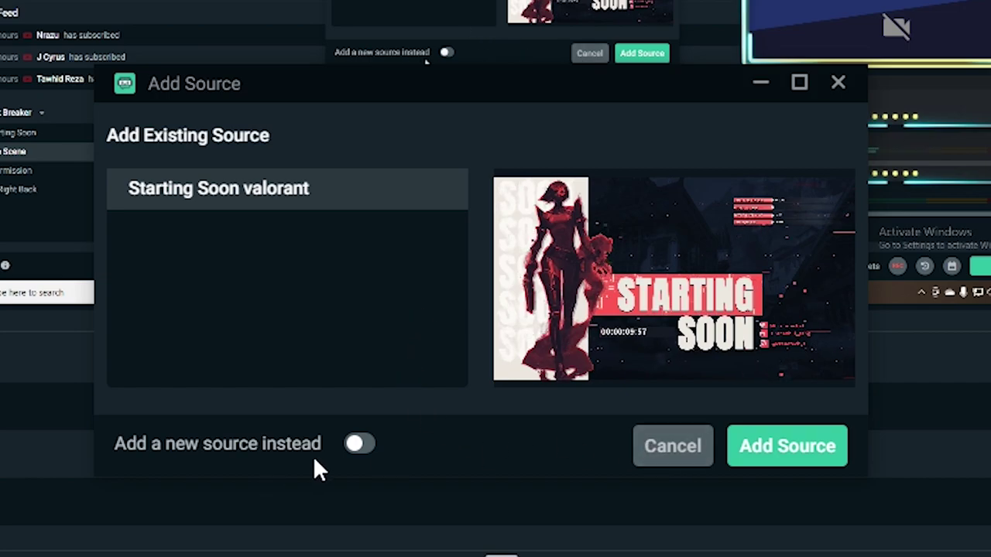
click(359, 447)
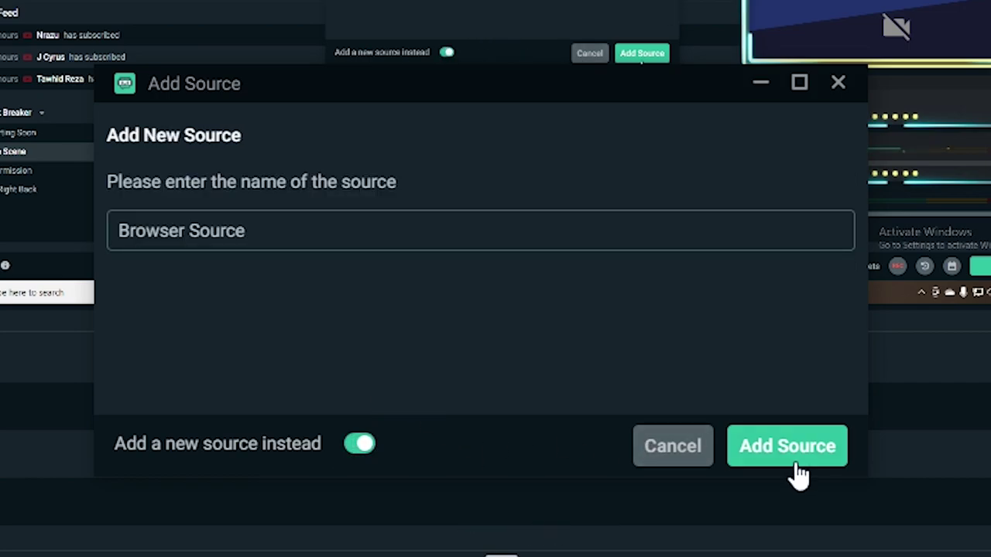
triple_click(247, 229)
text(Live scene valorant)
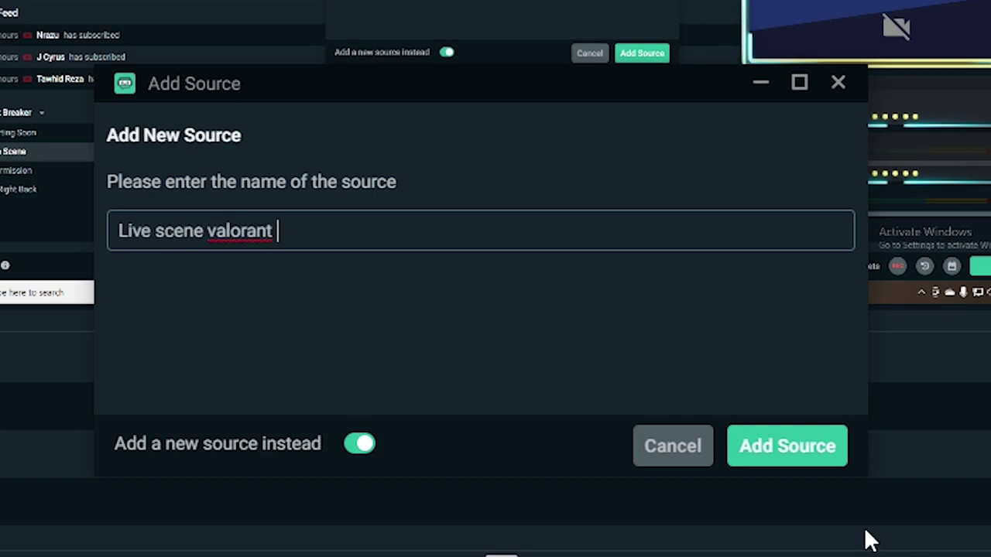
click(813, 449)
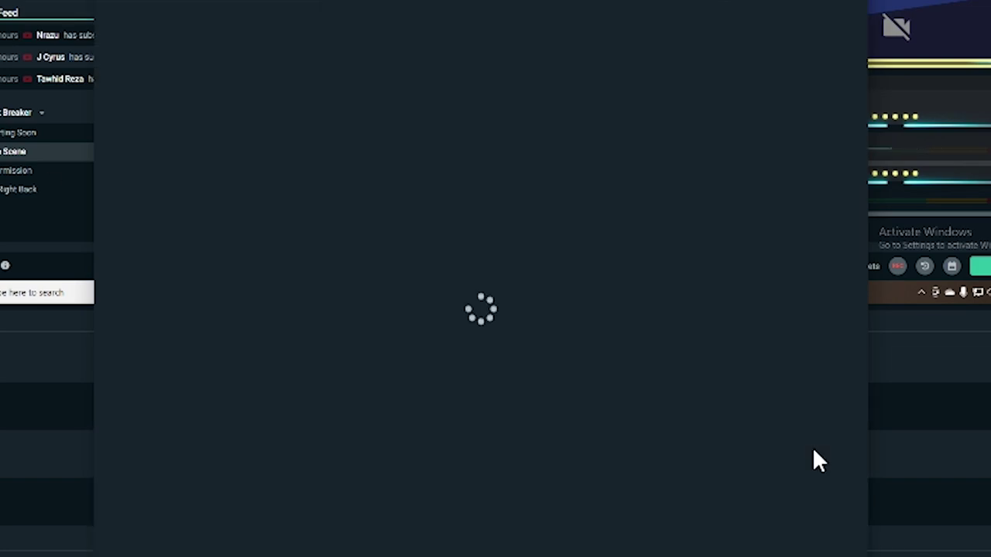
- Paste the copied overlay link as its URL, set it to 1920 × 1080, and save
triple_click(589, 204)
key(BackSpace)
key(ctrl+v)
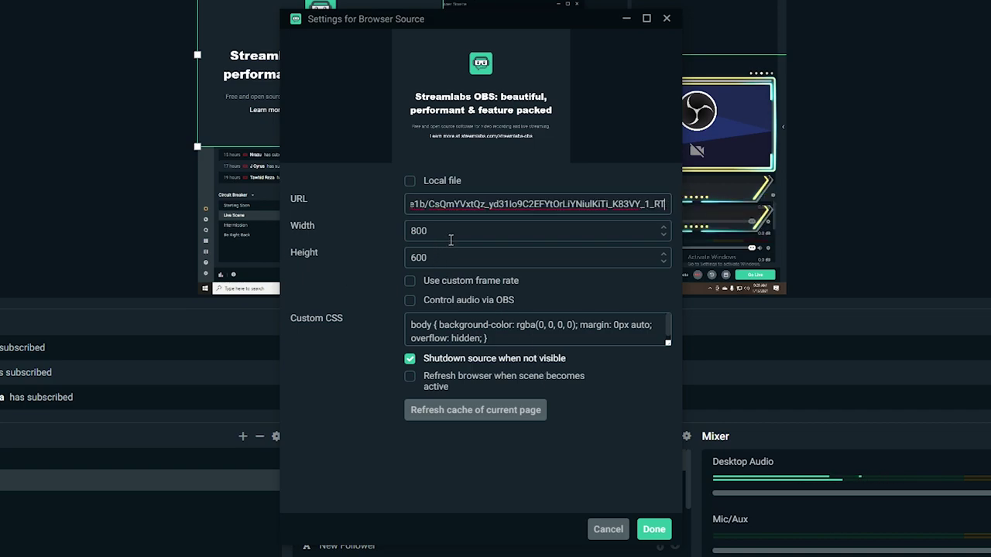
key(Tab)
text(1920)
key(Tab)
text(18)
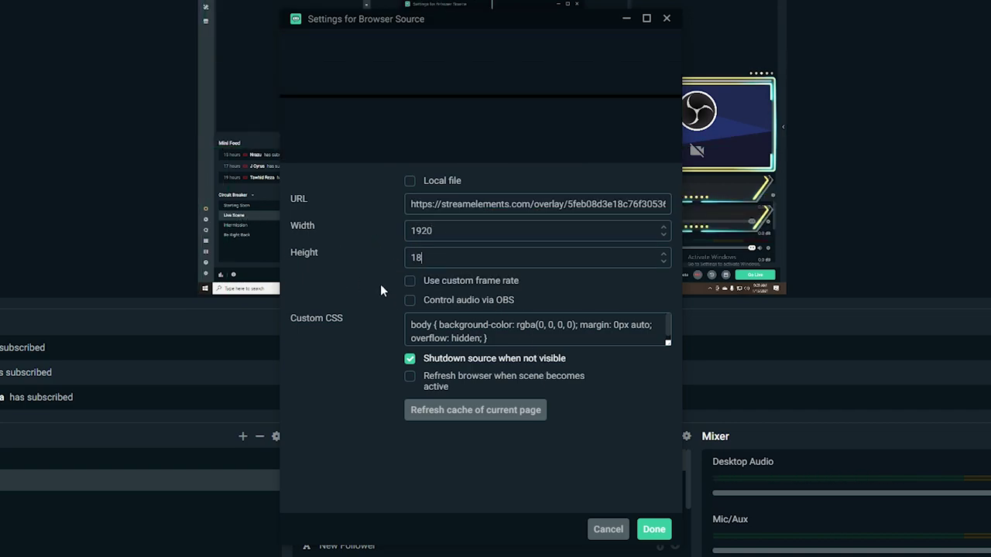
text(80)
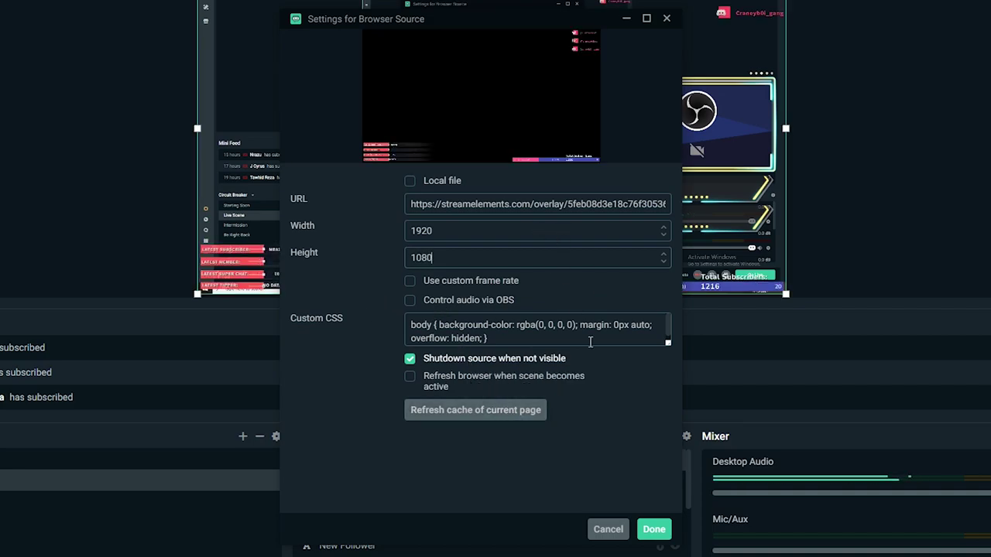
click(652, 530)
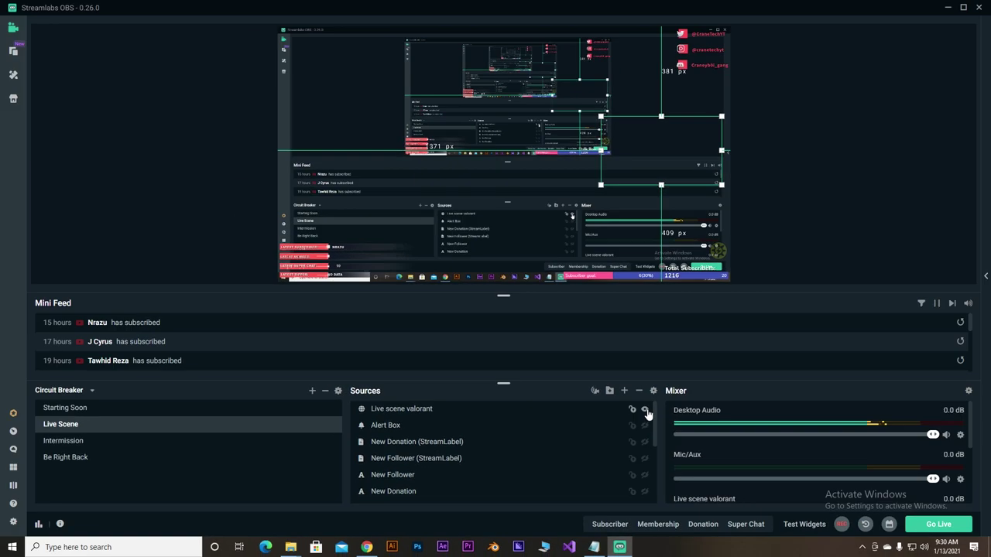
- Toggle the Live scene valorant overlay's visibility, select Alert Box, then switch to Intermission
click(766, 292)
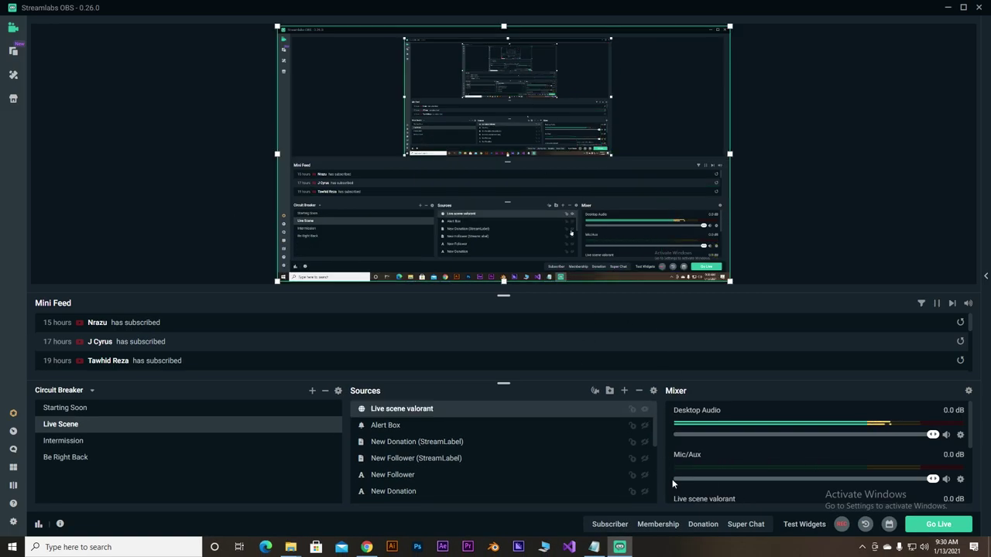
click(648, 411)
click(648, 430)
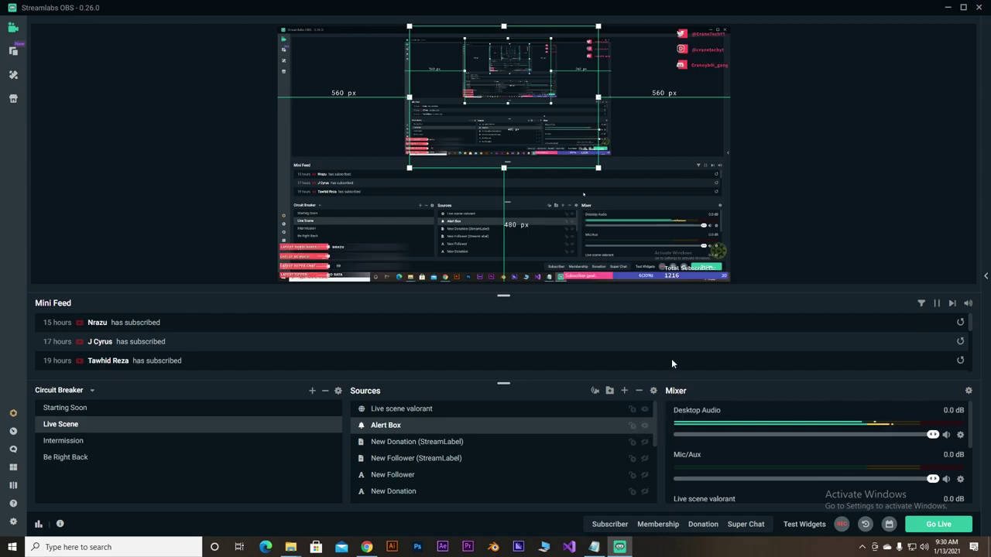
click(93, 441)
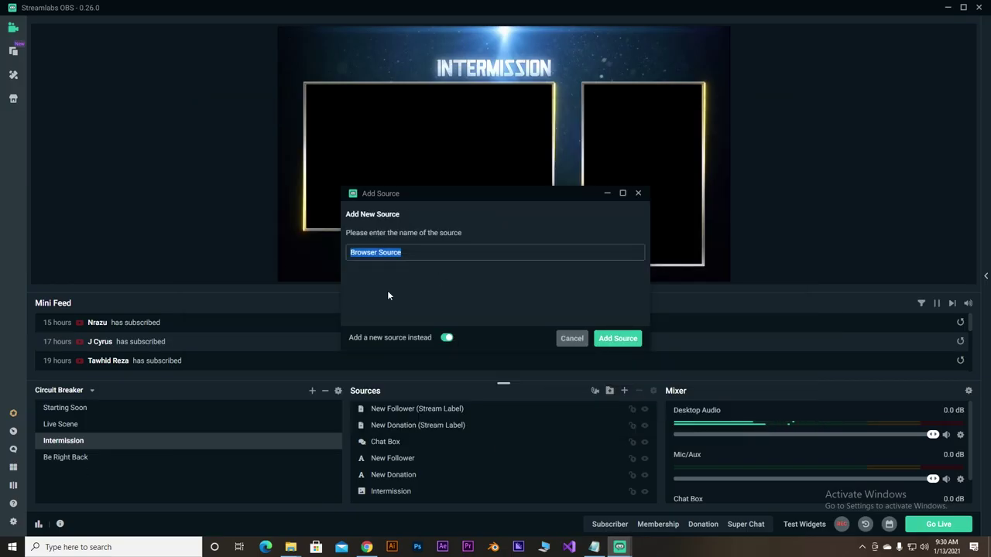
- Confirm the be right back browser source and the new Ending soon scene, then return to Starting Soon
key(Return)
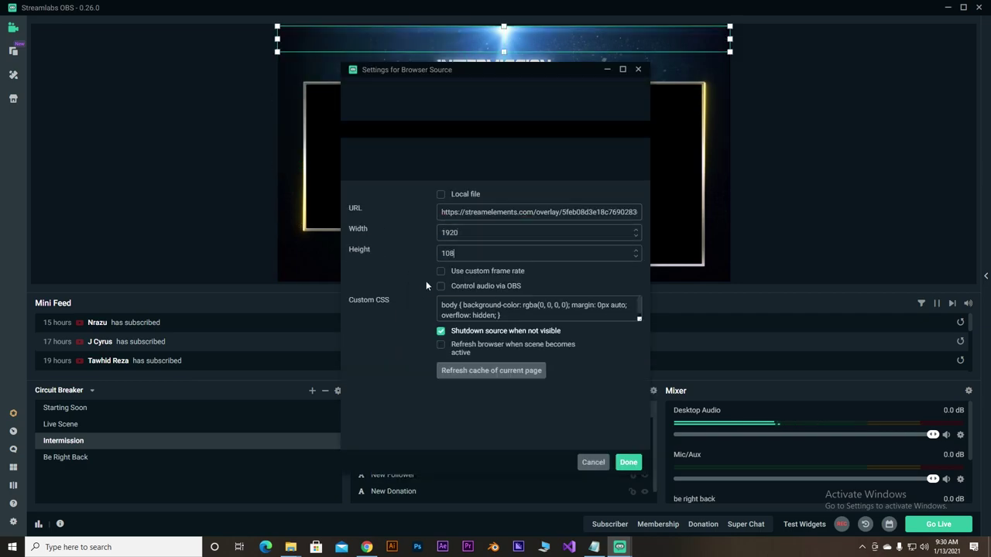
click(627, 462)
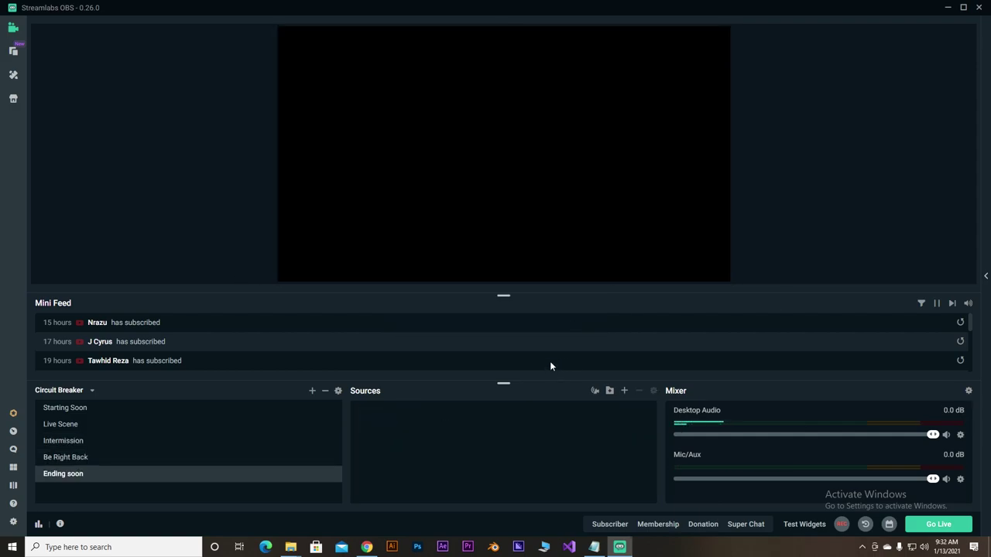
click(366, 547)
click(803, 416)
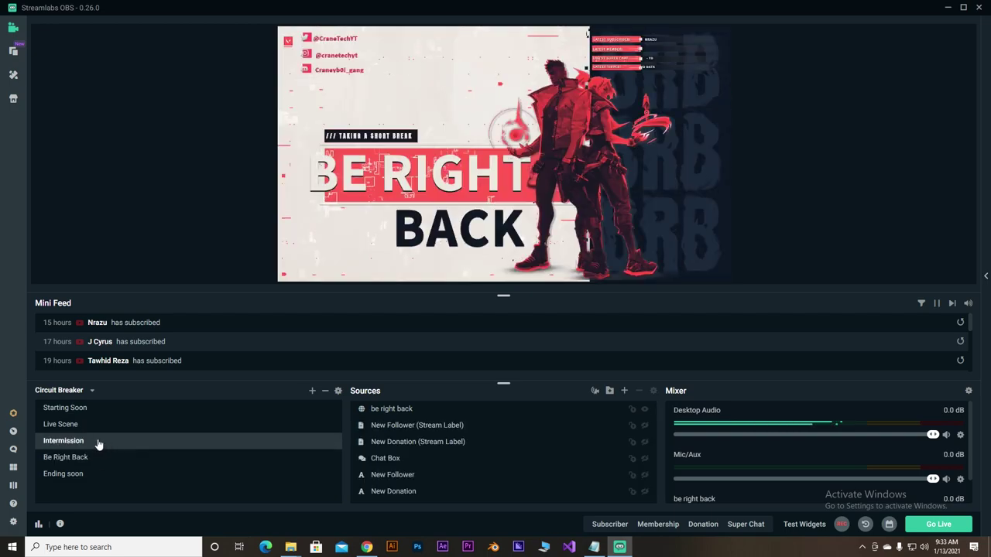
click(114, 410)
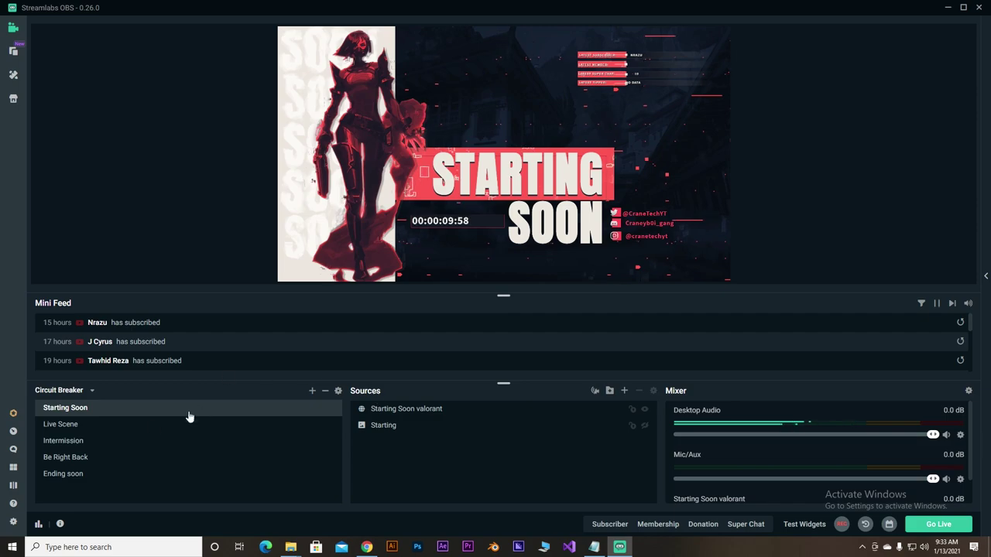
- Preview Live Scene, Intermission, Be Right Back and Ending soon one after another
click(77, 424)
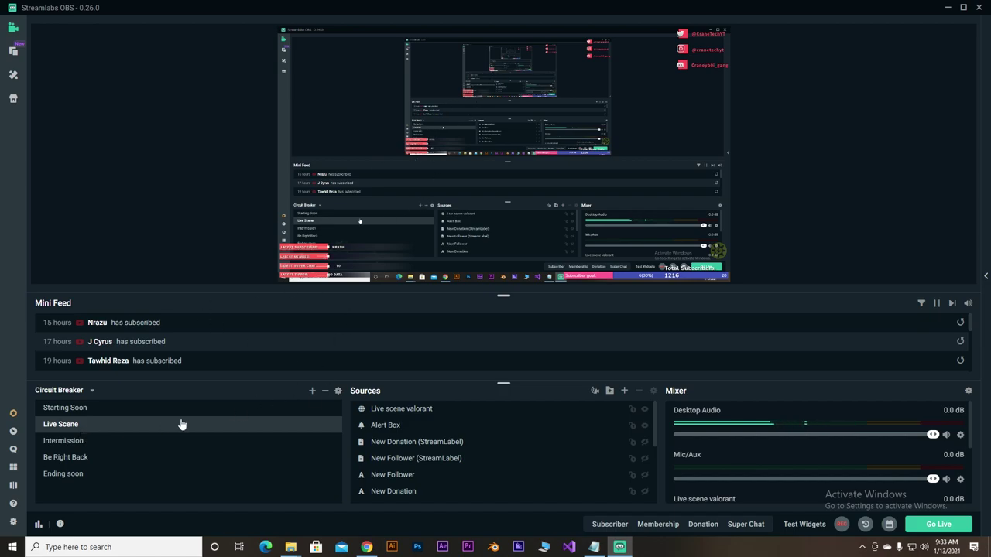
click(82, 443)
click(81, 460)
click(77, 475)
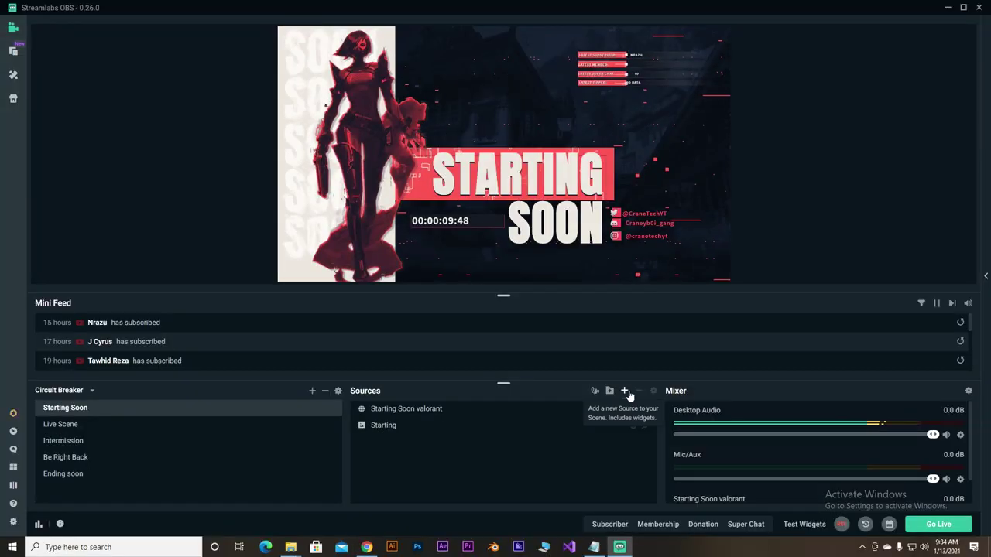
- Start adding a new source to the Starting Soon scene
click(624, 391)
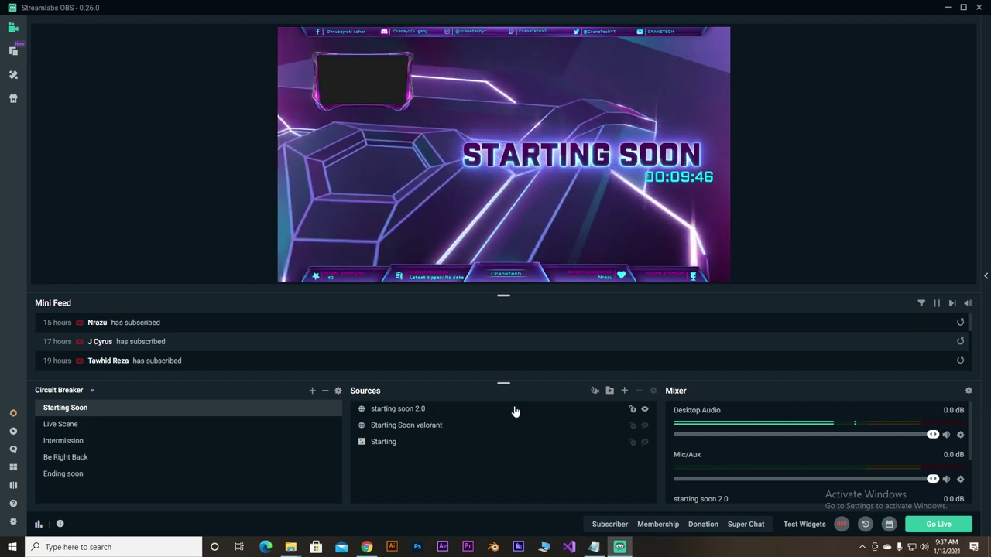
- In Starting Soon, toggle the starting soon 2.0, Starting Soon valorant and Starting image overlays, leaving them hidden
click(457, 411)
click(645, 410)
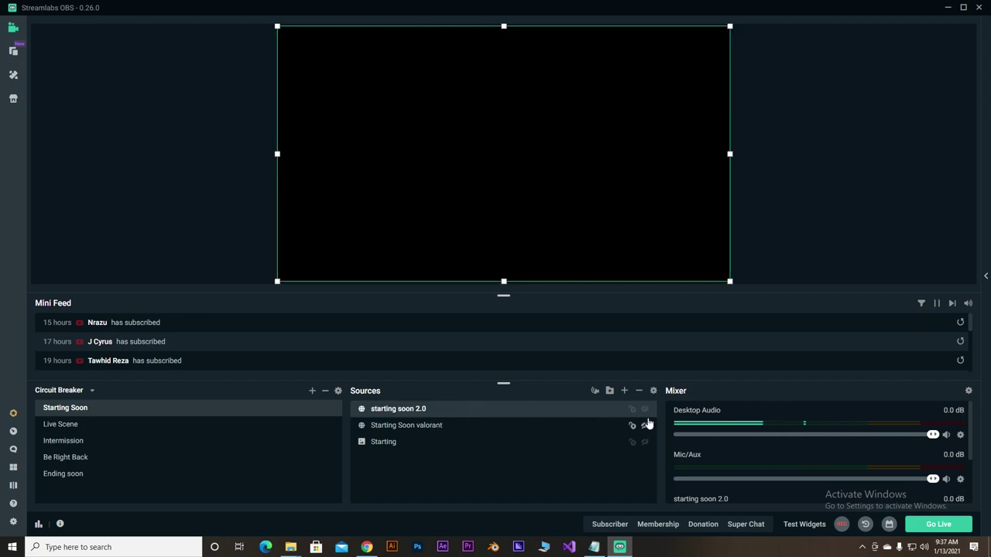
click(644, 426)
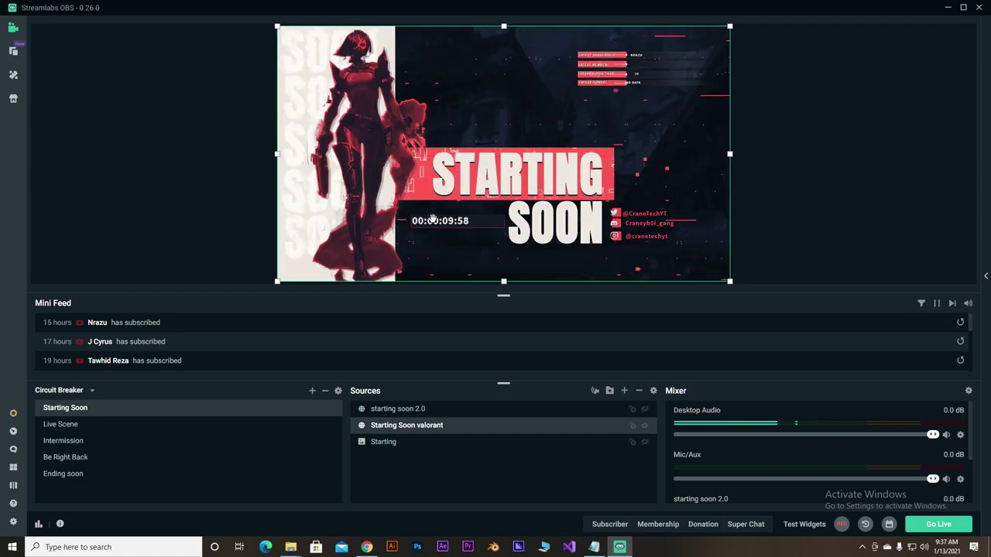
click(644, 425)
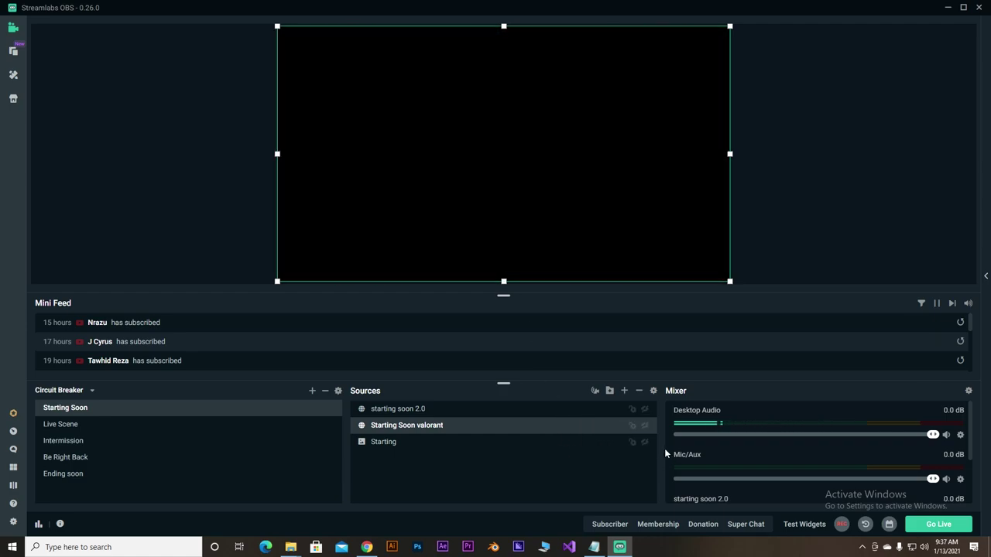
click(645, 442)
click(646, 442)
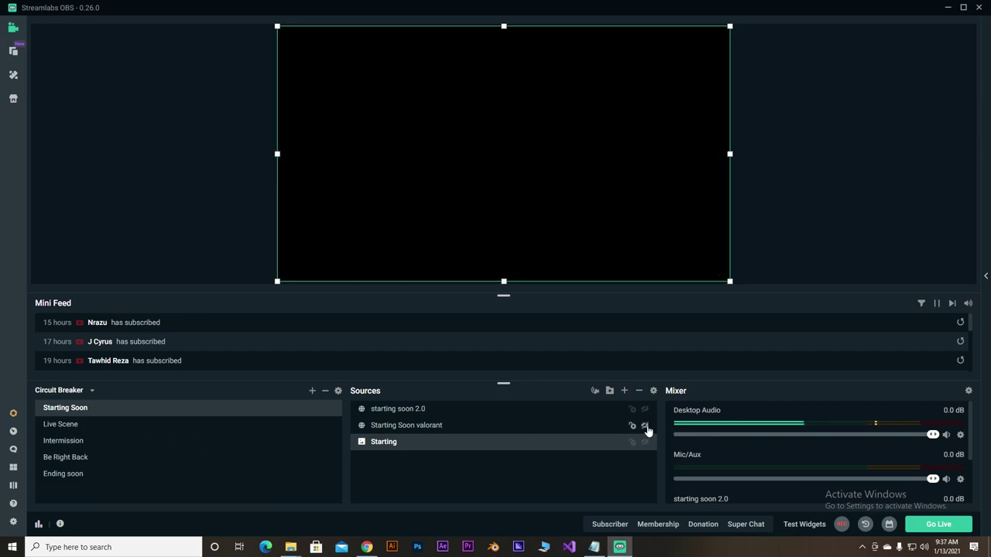
- Look through the Live Scene, Starting Soon and Intermission scenes, ending on Live Scene
click(62, 425)
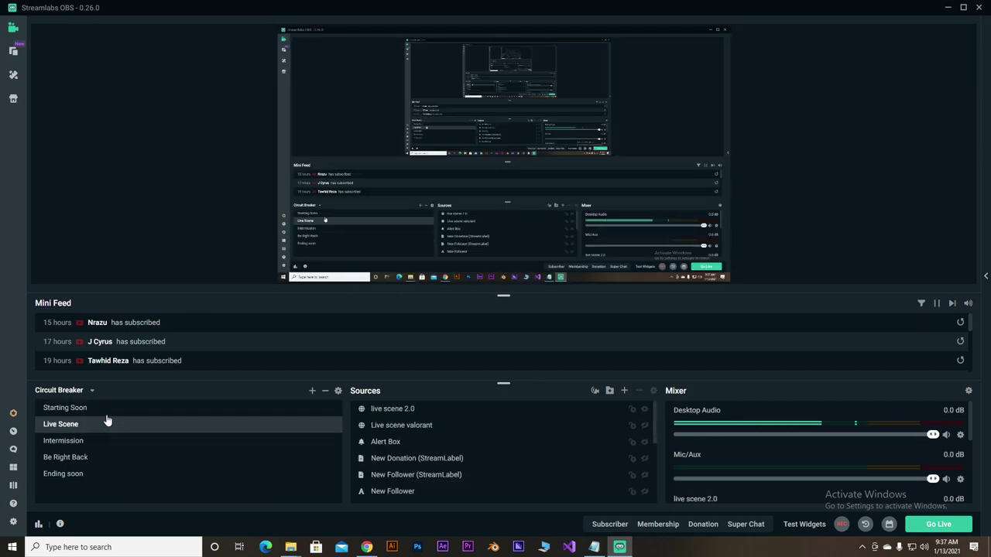
click(100, 408)
click(649, 428)
click(79, 438)
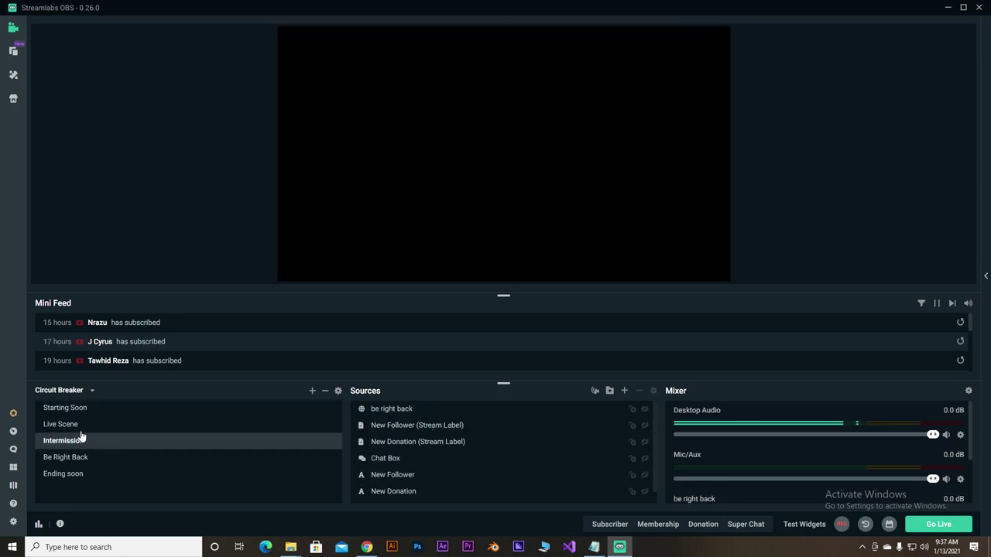
click(98, 427)
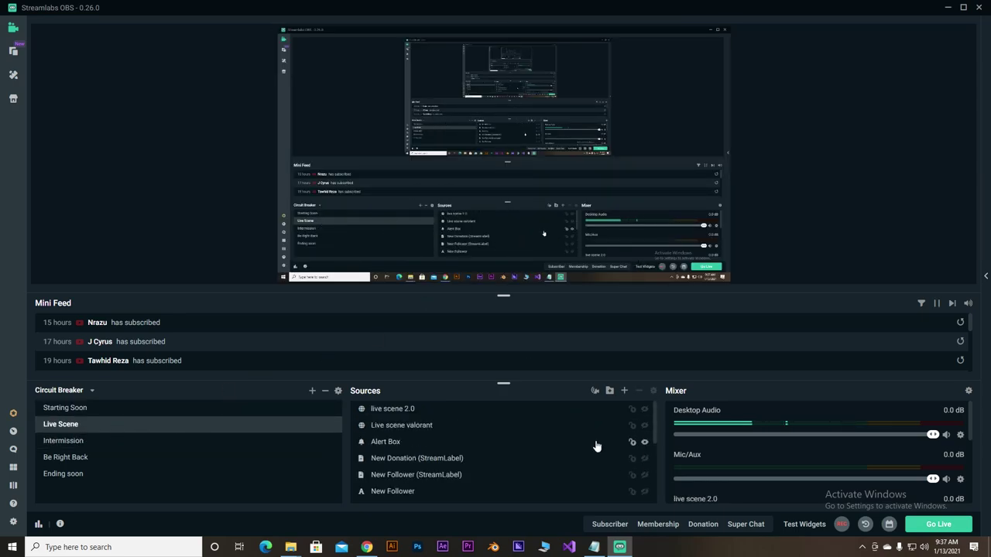
- In Live Scene, hide Live scene valorant, show live scene 2.0, then go to Be Right Back
click(646, 411)
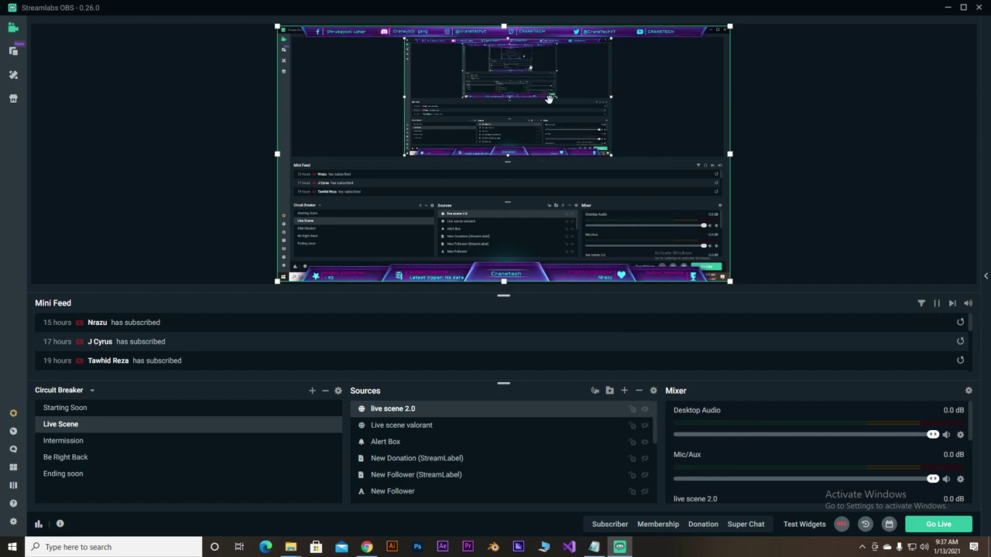
click(646, 425)
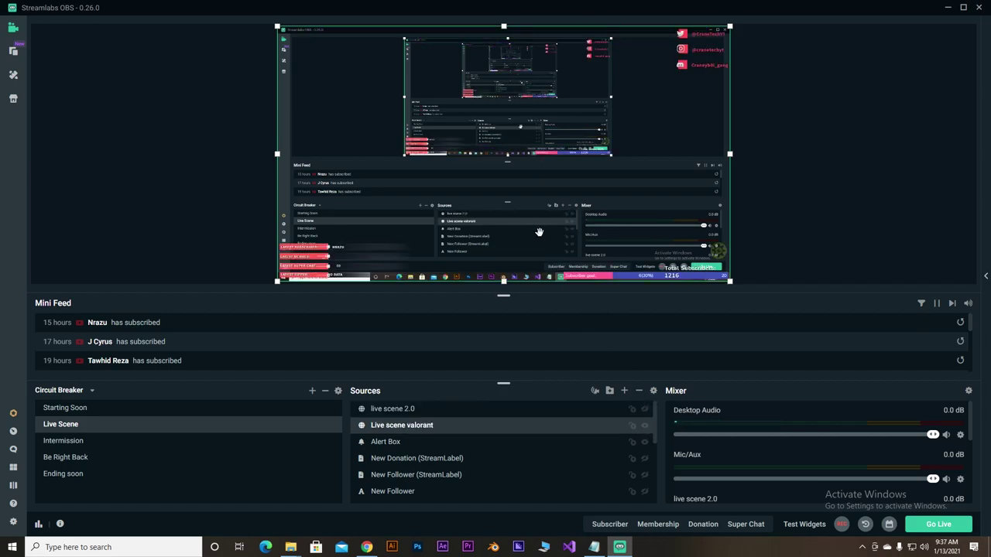
click(646, 426)
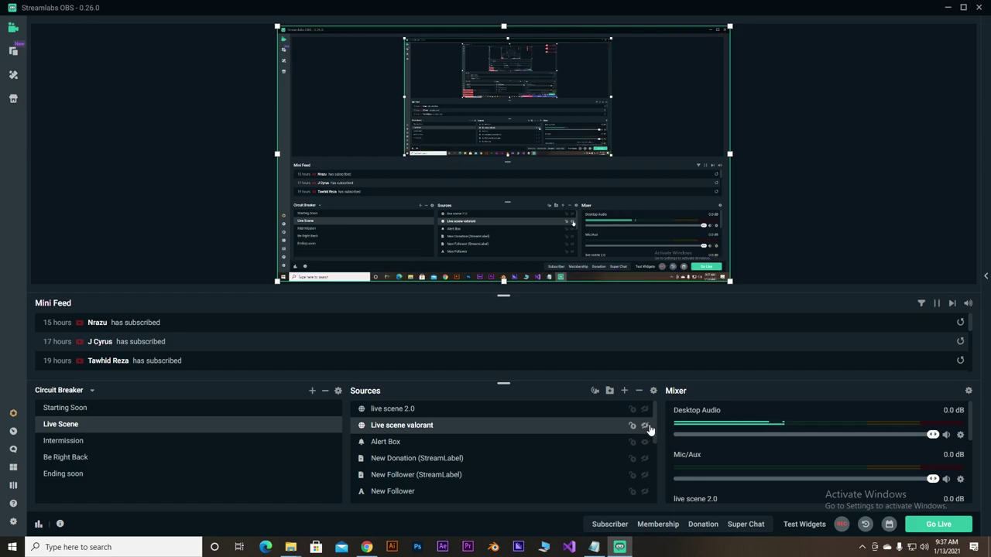
click(645, 409)
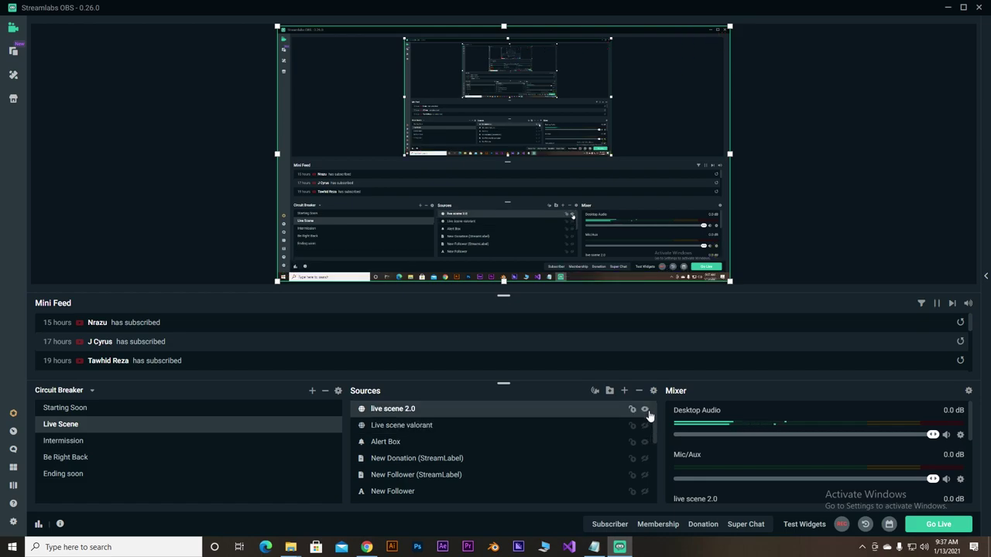
click(77, 441)
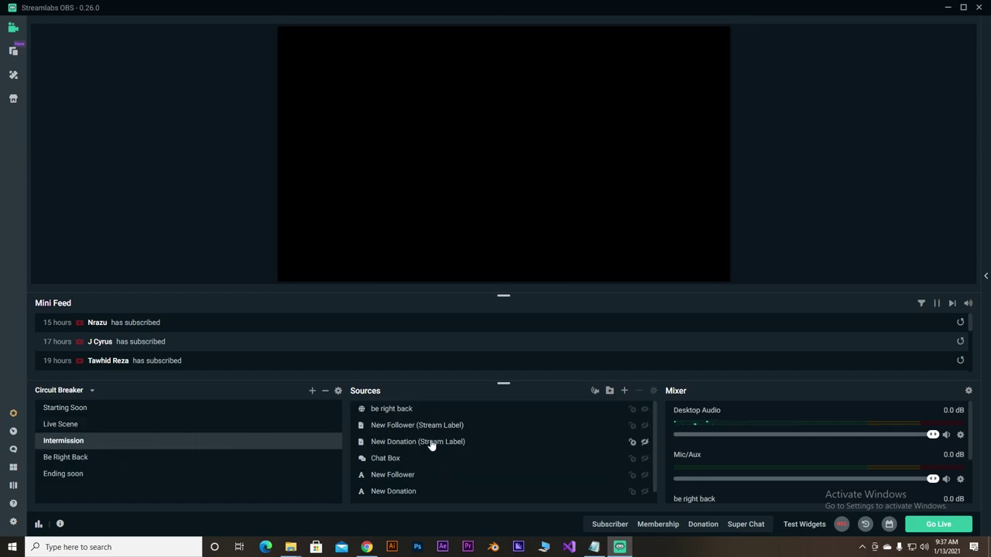
click(81, 459)
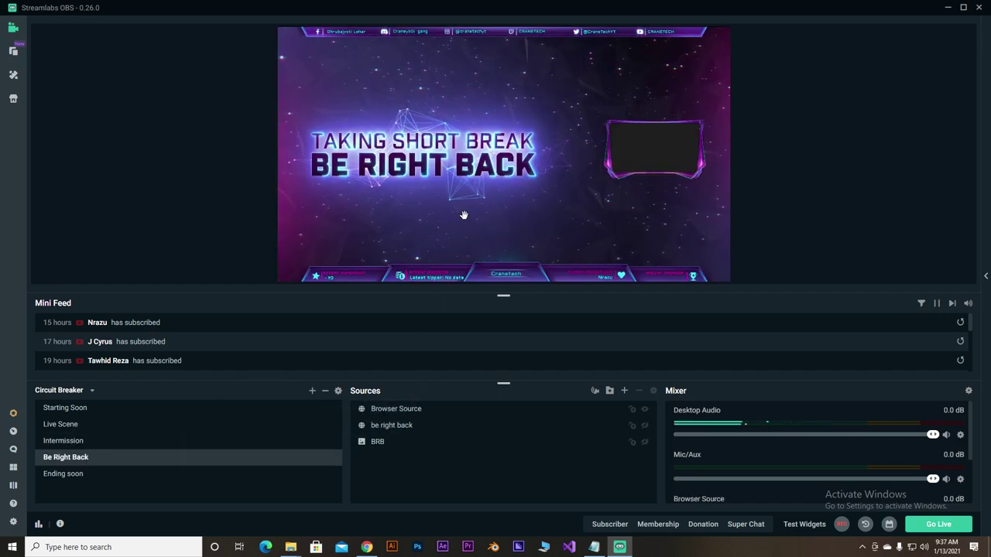
- Switch to the Ending soon scene
click(77, 473)
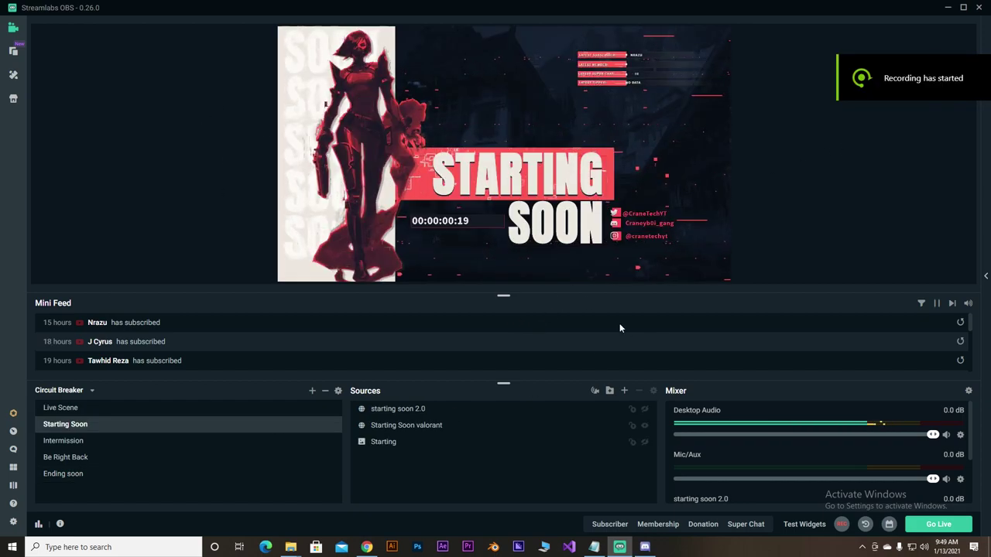
- Drag starting soon-01.png into Starting Soon's sources, between starting soon 2.0 and Starting Soon valorant
click(642, 428)
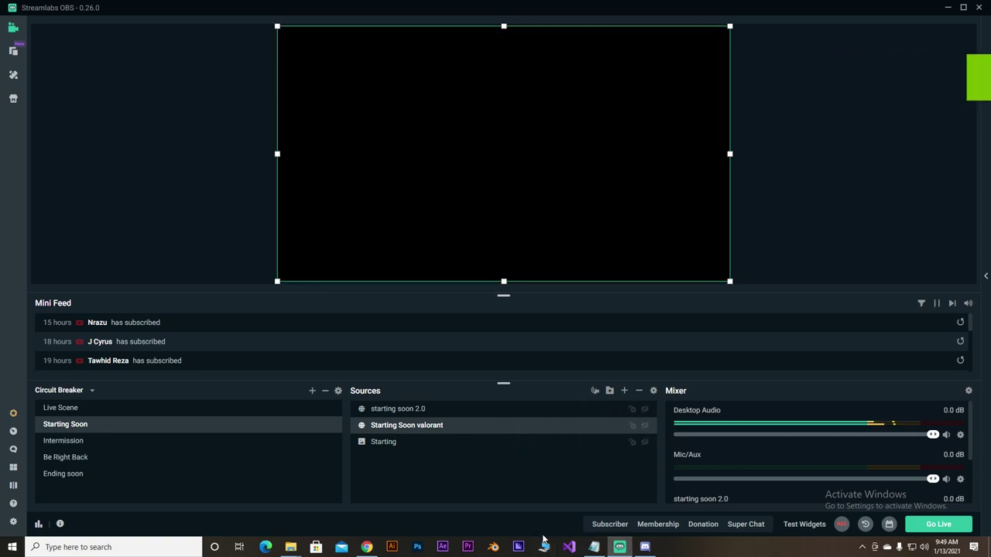
click(108, 411)
click(149, 425)
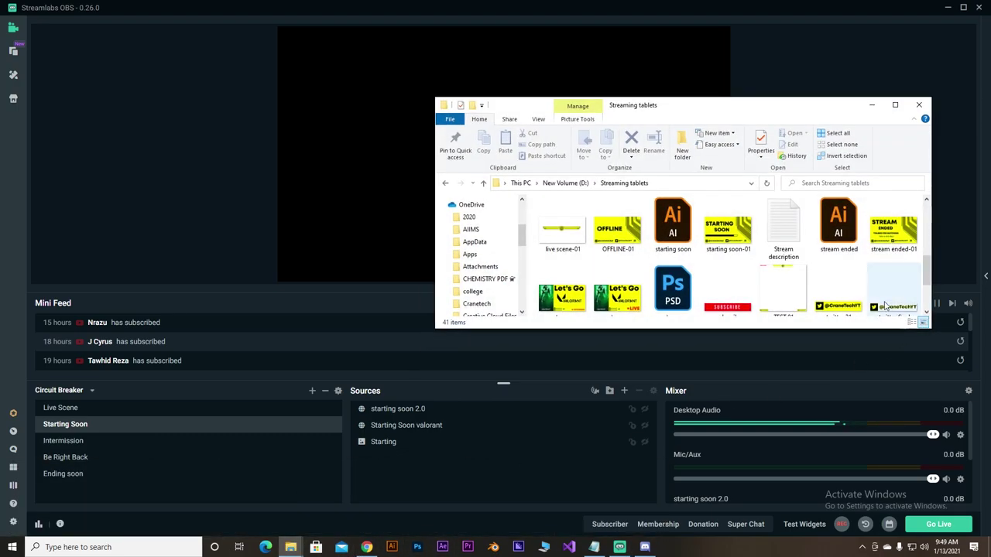
click(727, 226)
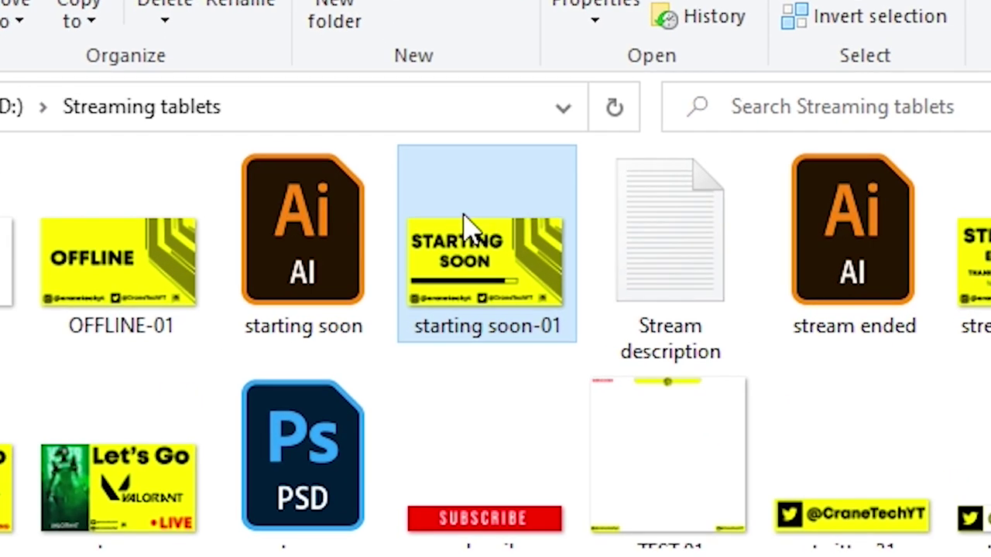
drag(721, 216, 372, 451)
drag(411, 357, 483, 246)
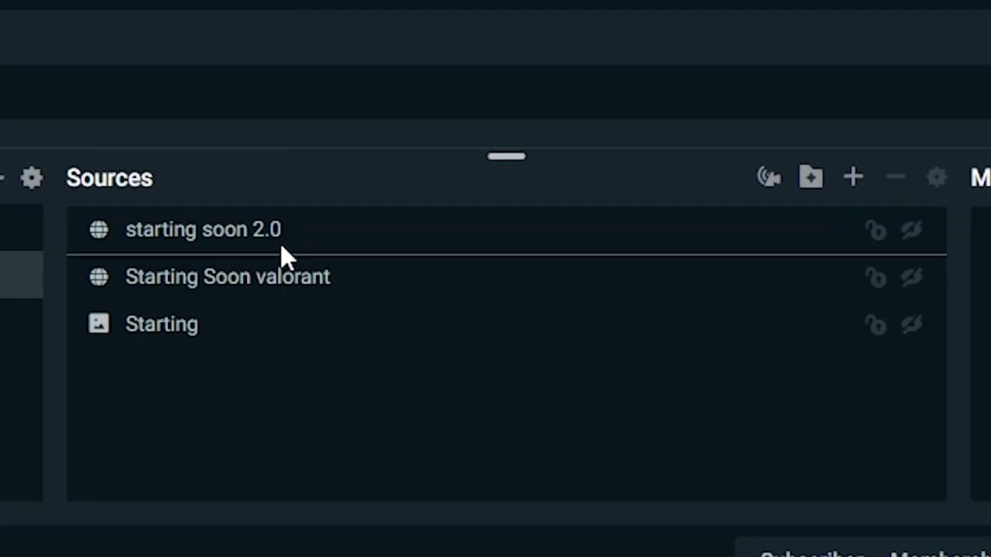
drag(280, 243, 280, 244)
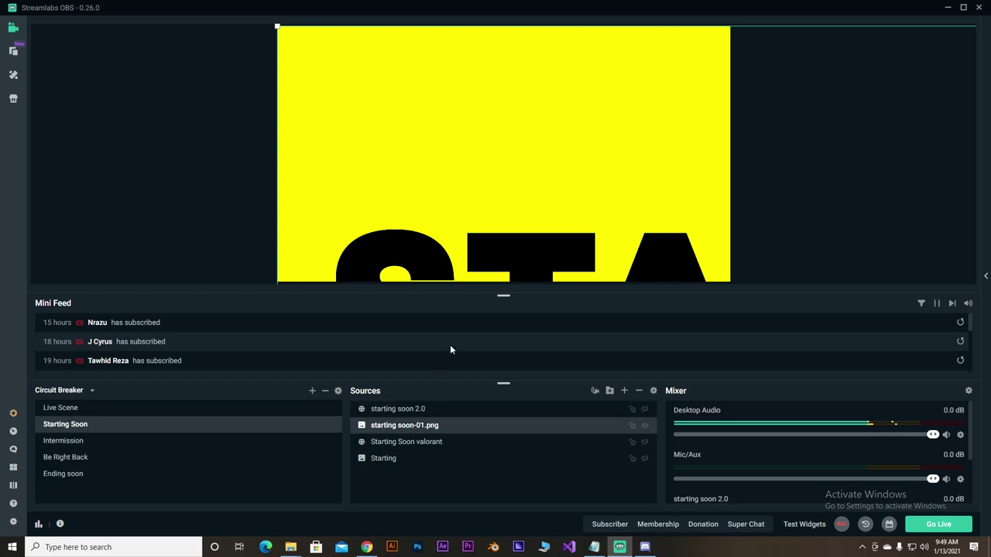
- Reset the starting soon-01.png transform to fill the canvas, then switch to Be Right Back
right_click(415, 427)
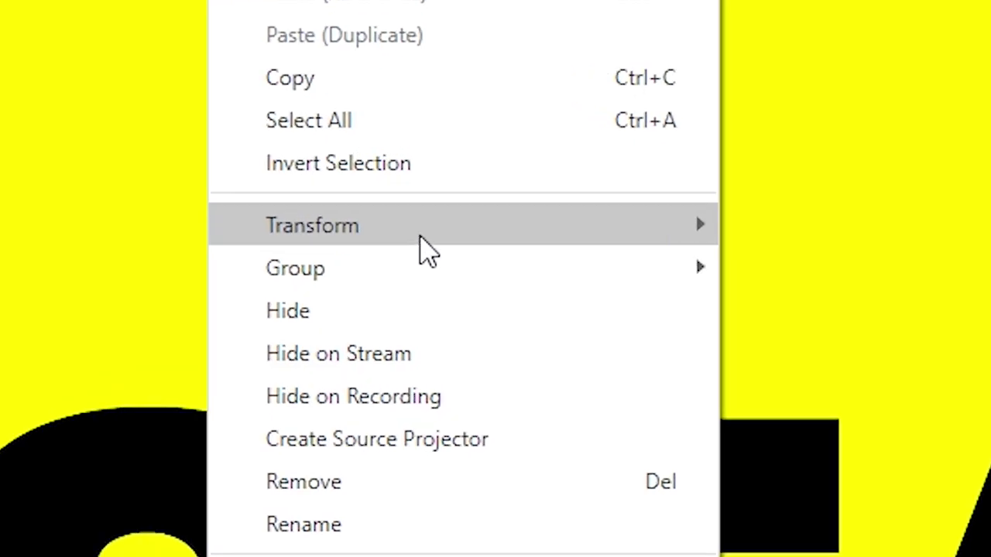
mouse_move(473, 178)
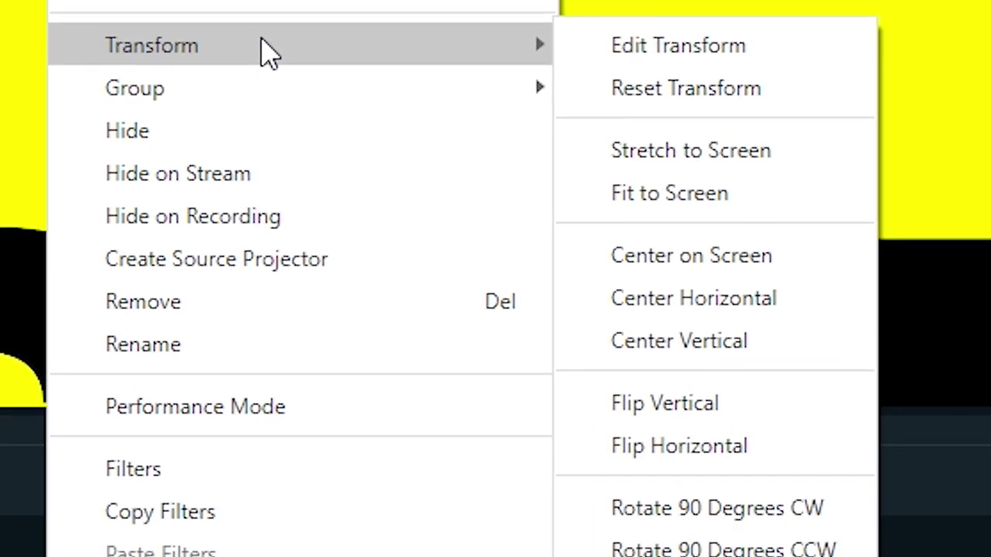
click(642, 91)
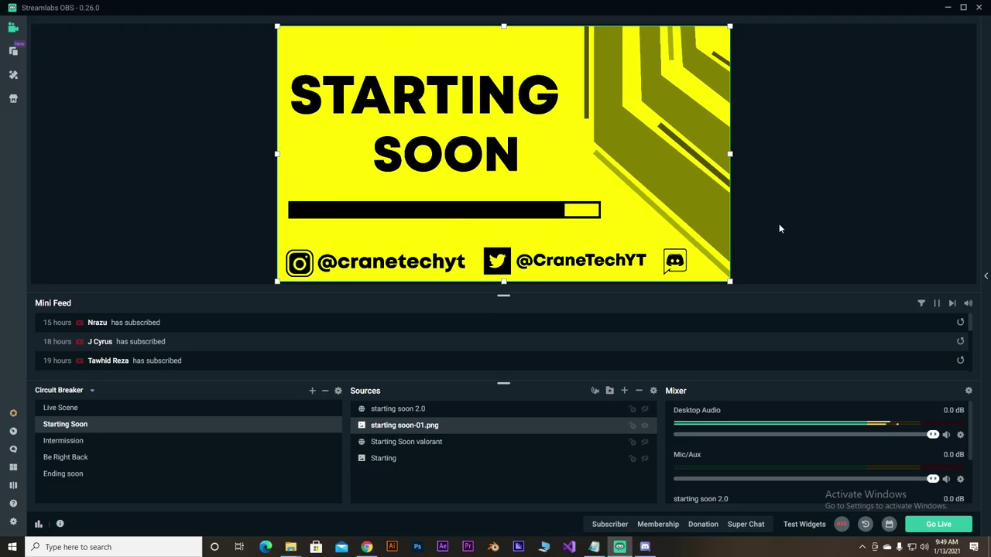
click(779, 229)
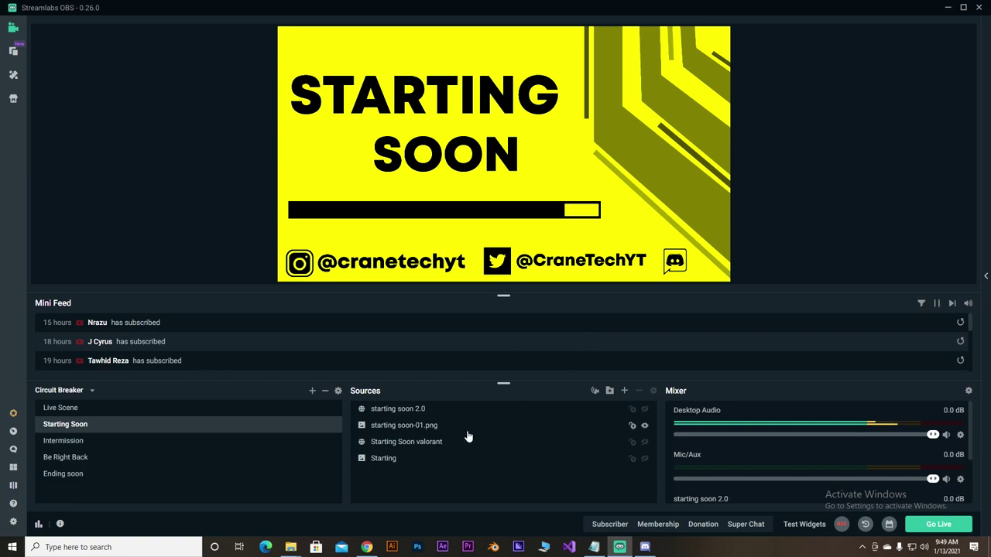
click(71, 461)
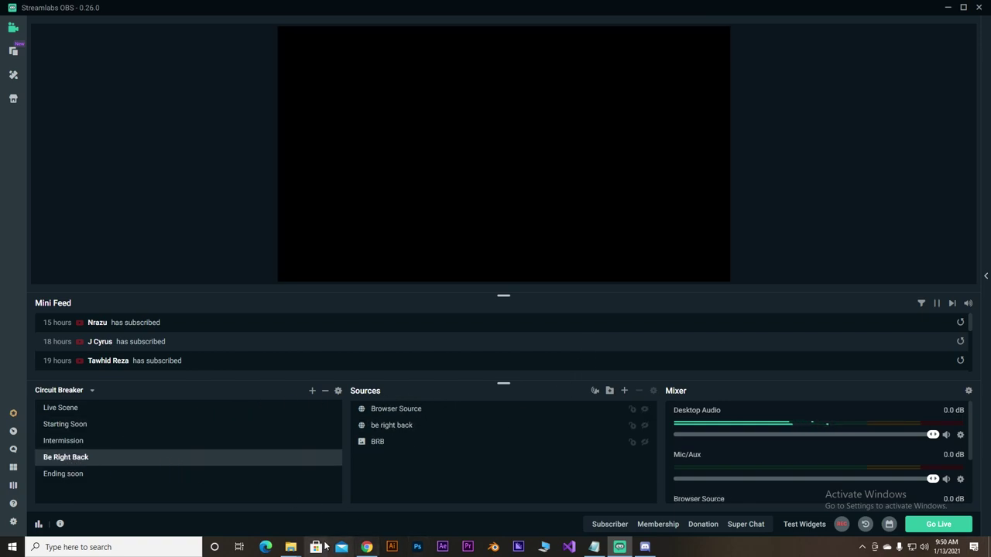
- Drag Back in 5 min-01 from the Streaming tablets folder into the Be Right Back sources
mouse_move(291, 547)
mouse_move(545, 493)
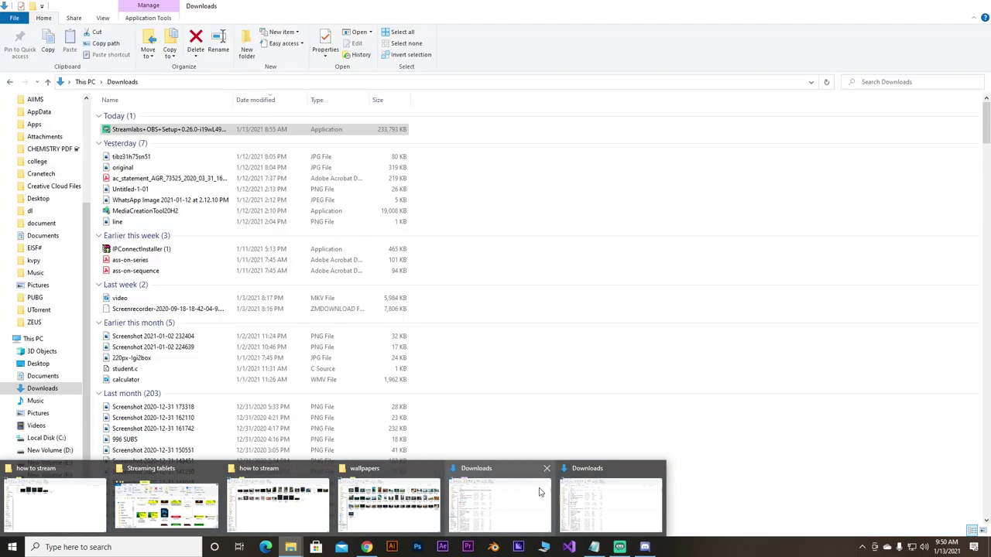
click(199, 501)
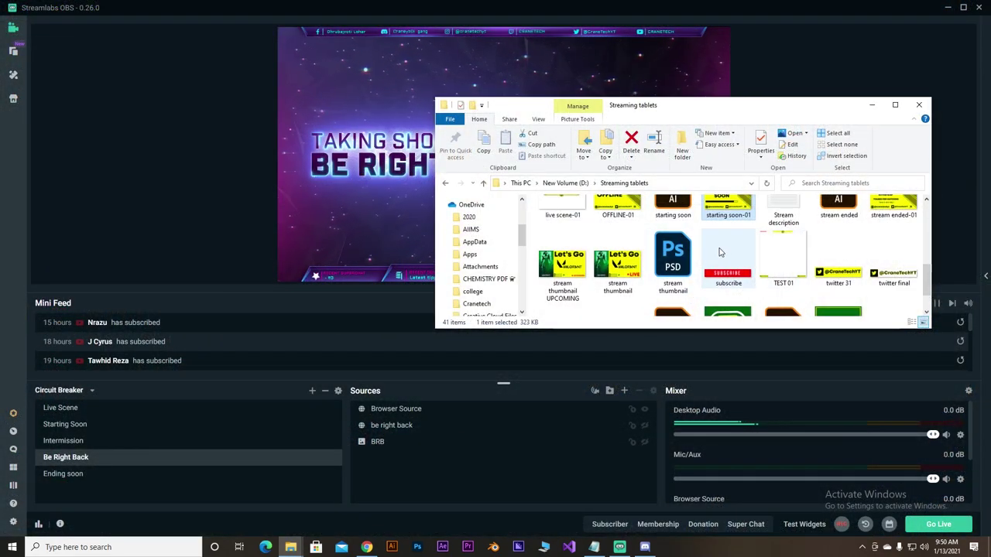
scroll(681, 249, up, 10)
click(639, 247)
drag(639, 246, 364, 425)
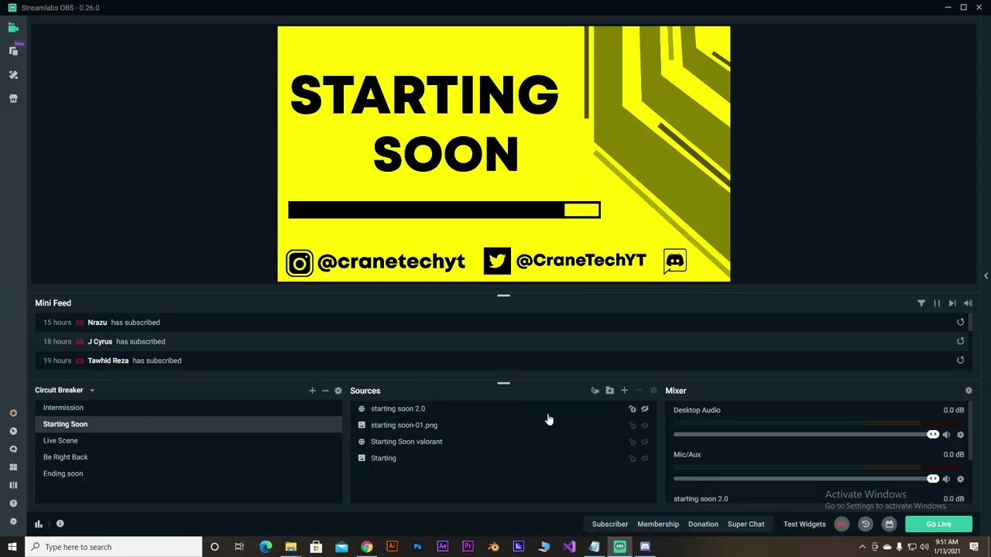
click(547, 419)
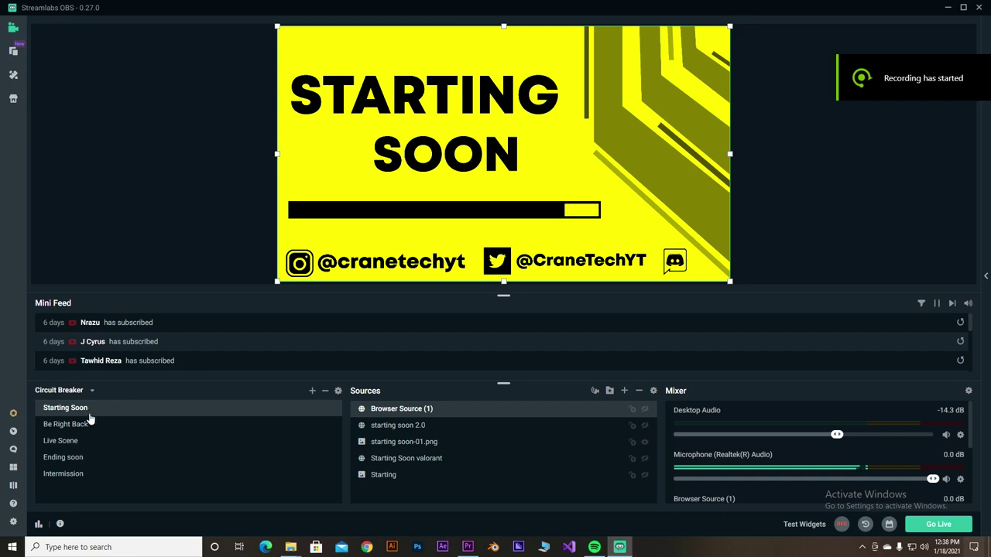
click(82, 425)
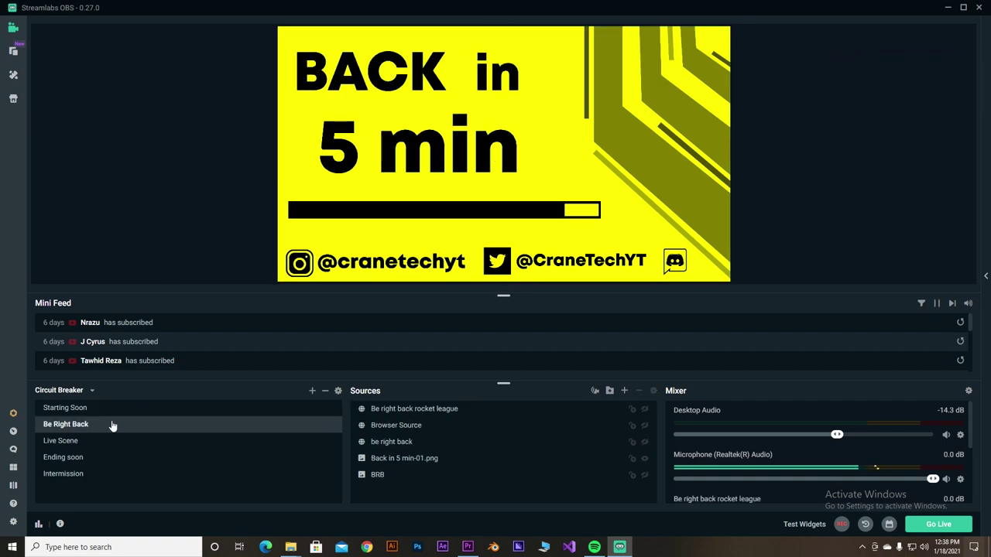
click(56, 444)
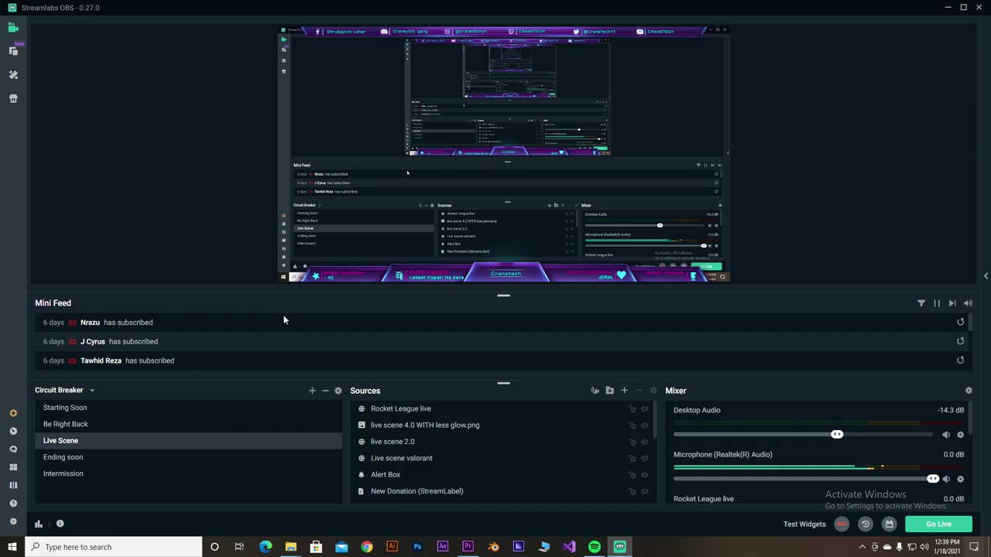
click(70, 462)
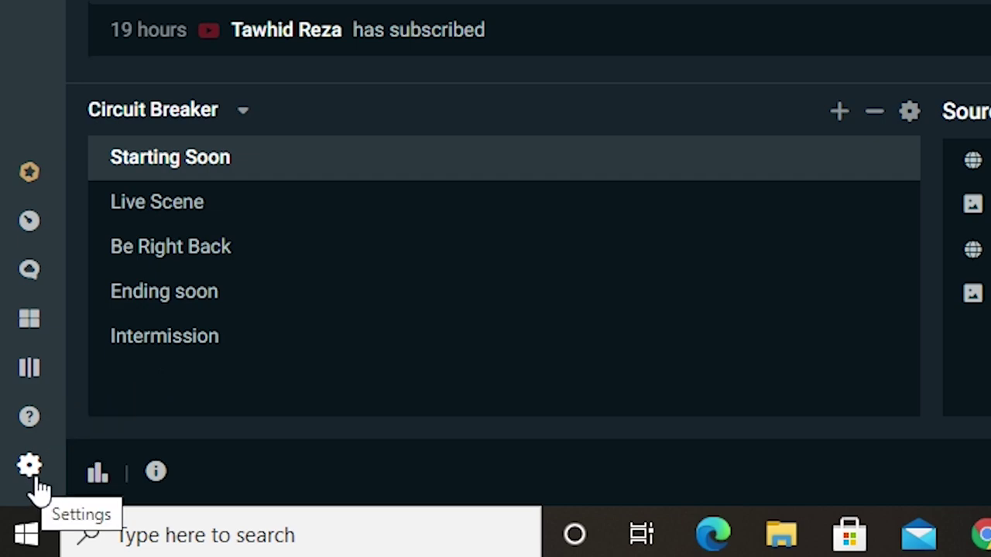
- Open Settings, look over General, then view Stream destinations with YouTube logged in
click(31, 468)
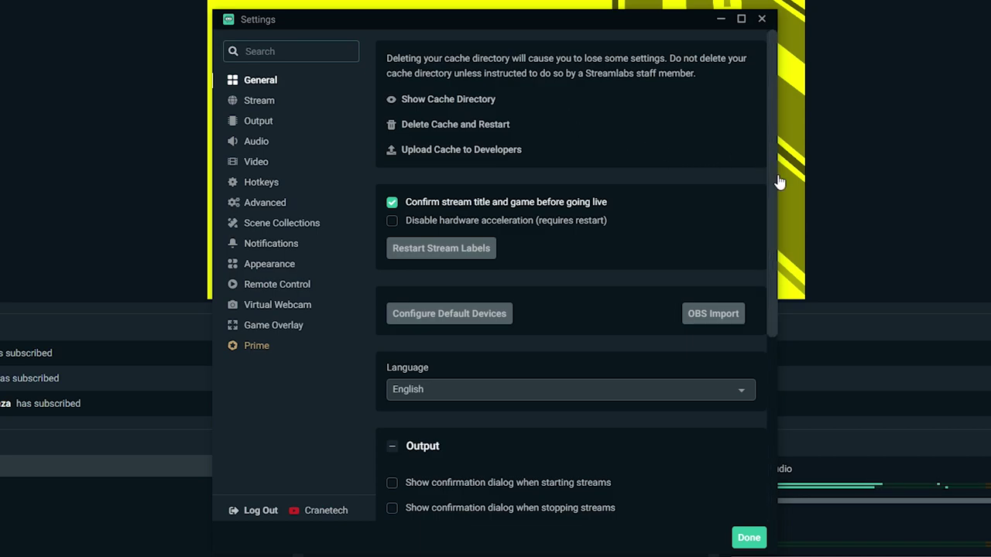
scroll(774, 182, down, 3)
drag(779, 193, 780, 378)
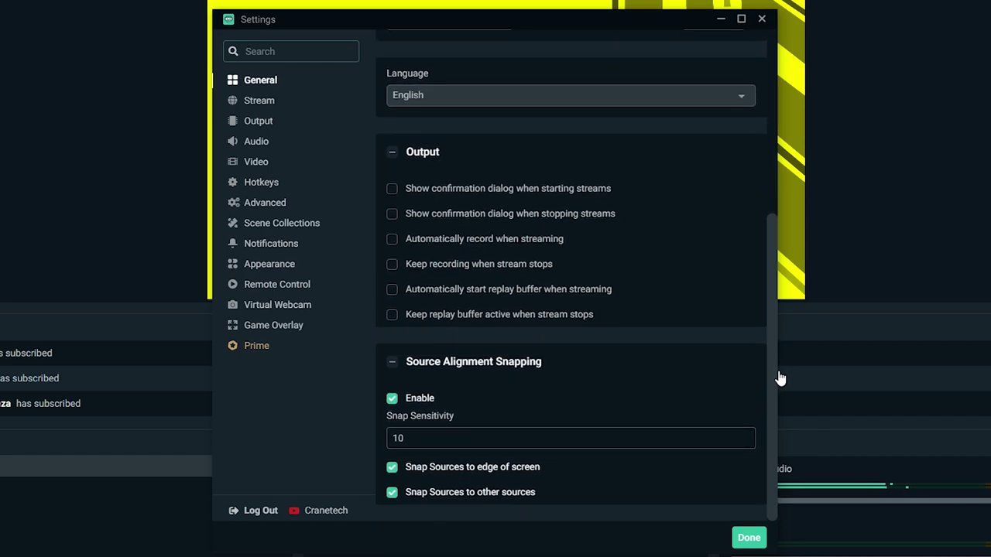
mouse_move(781, 379)
mouse_down()
mouse_move(778, 327)
mouse_move(764, 367)
mouse_up()
scroll(762, 379, up, 5)
click(264, 106)
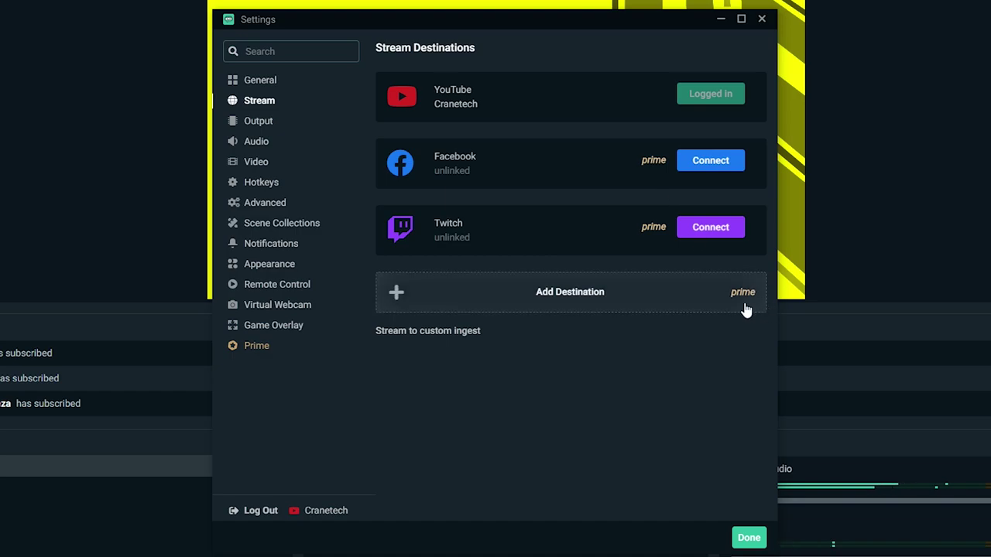
- Switch the Output mode to Advanced and show the streaming Encoder list
click(257, 122)
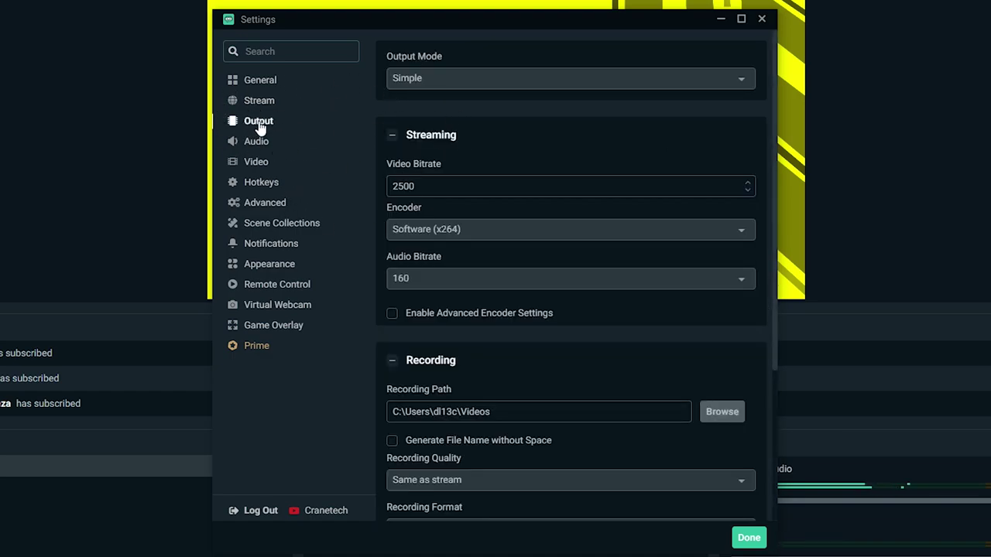
click(471, 85)
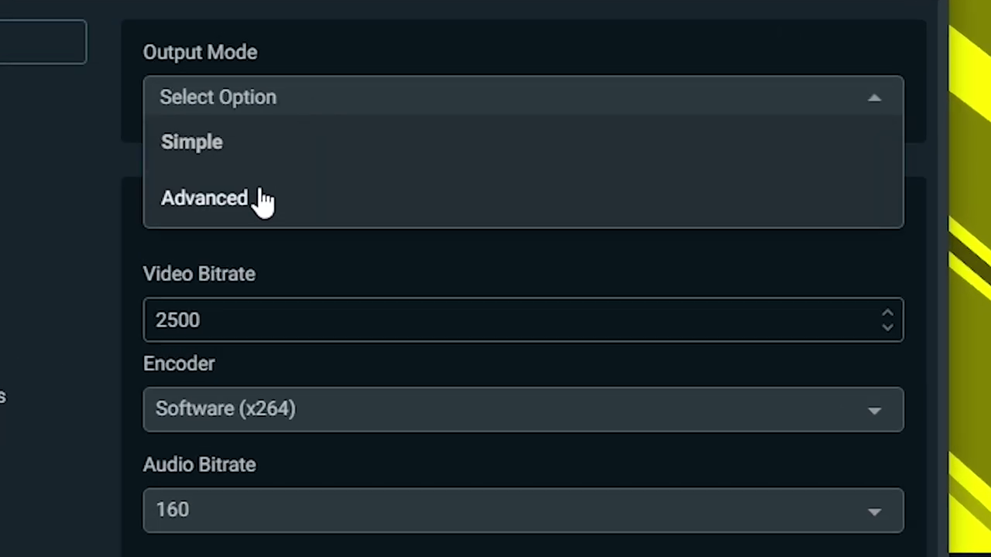
click(260, 212)
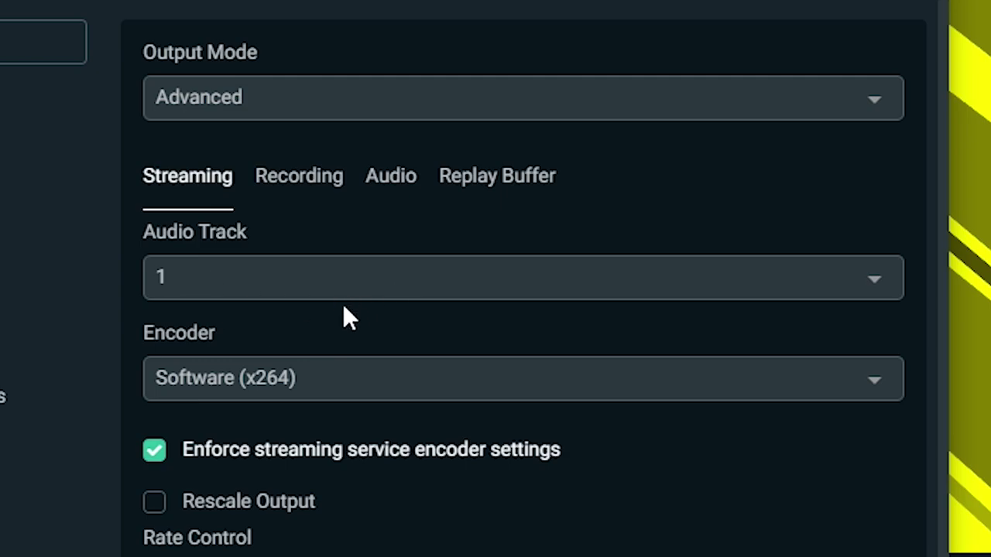
click(380, 396)
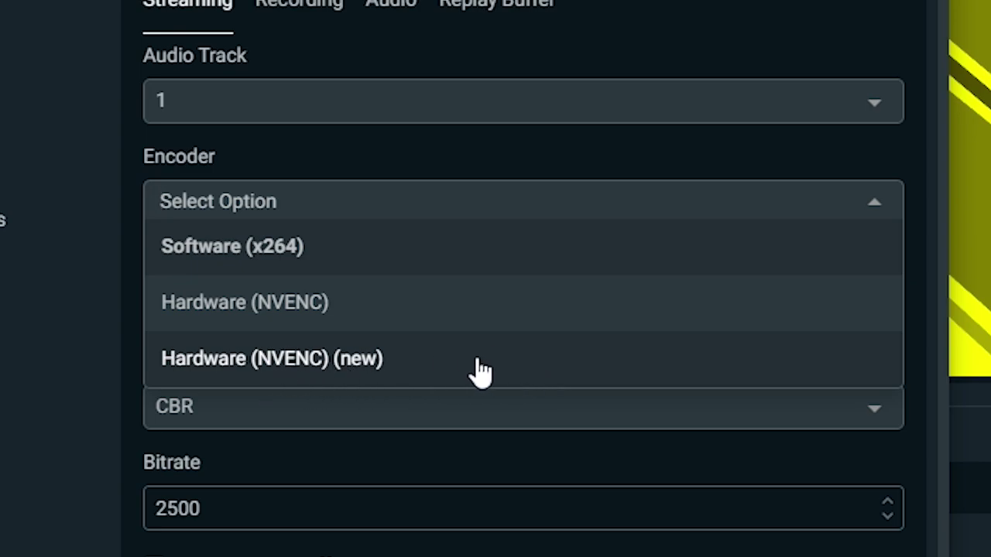
- Set the streaming encoder to Hardware (NVENC) with the Quality preset and high profile
click(317, 311)
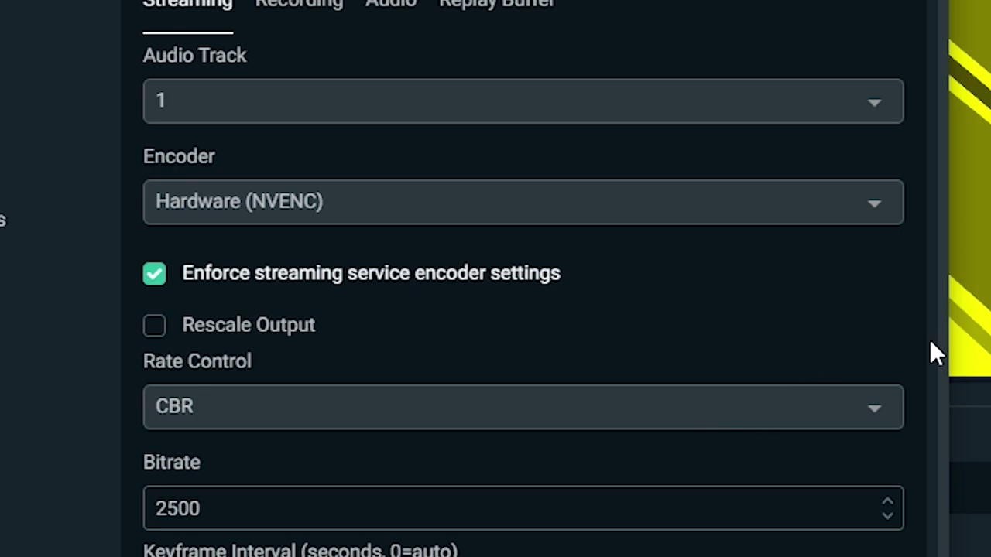
scroll(952, 387, down, 3)
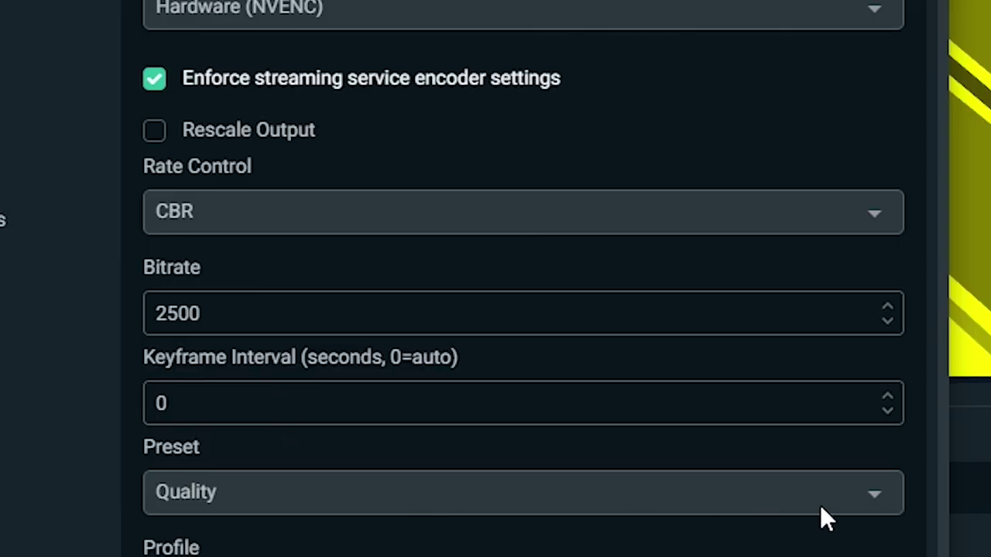
click(825, 512)
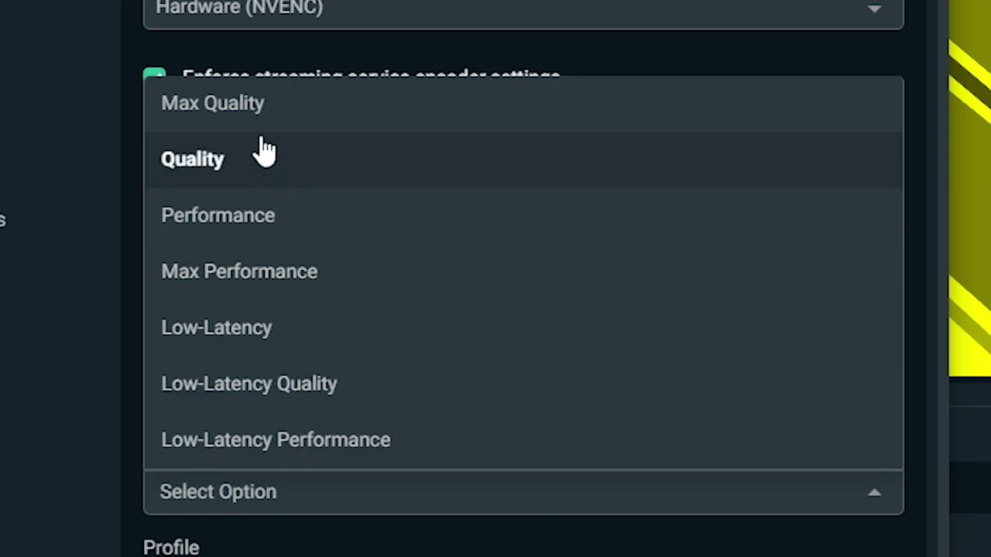
click(263, 155)
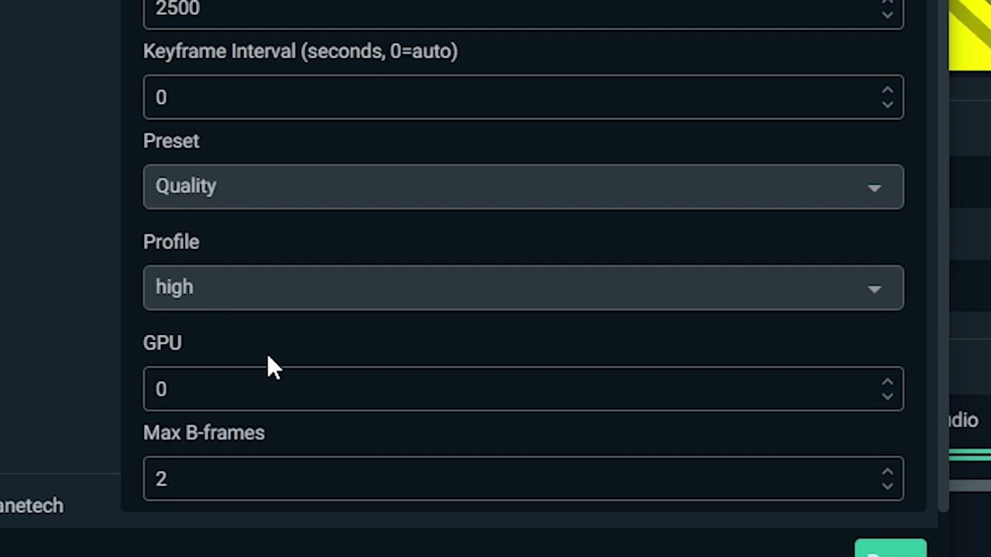
click(304, 292)
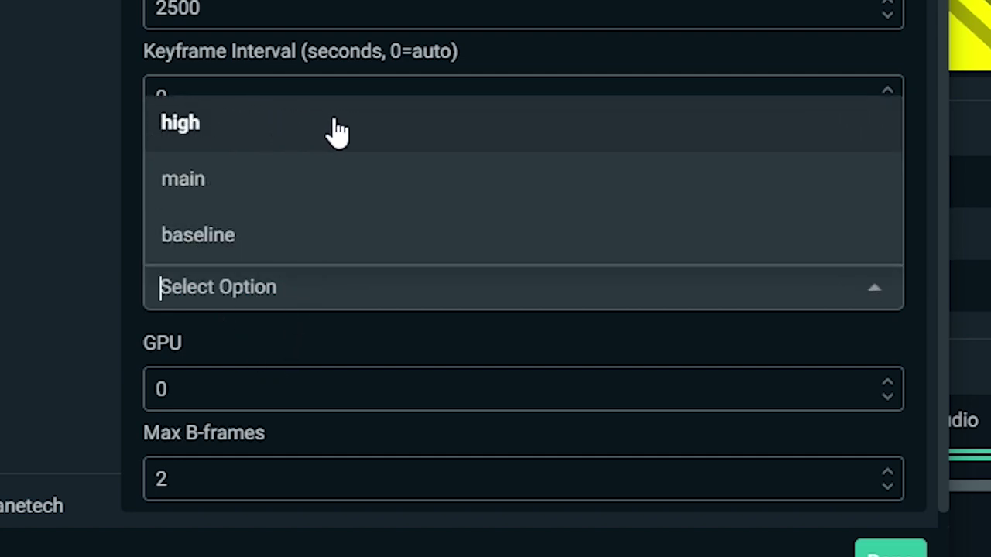
click(284, 126)
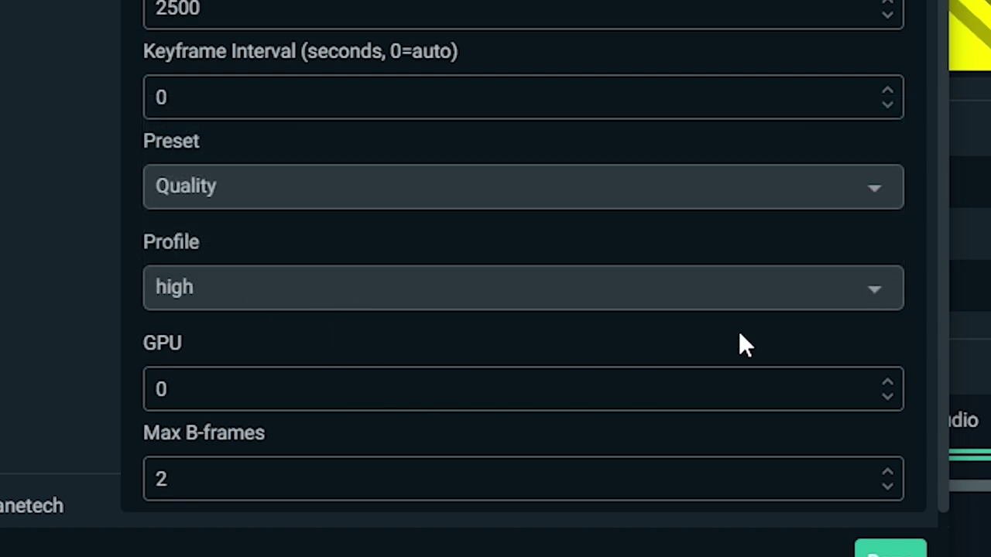
- Check Max B-frames of 2 and review the Recording, Audio and Replay Buffer tabs, returning to Streaming
scroll(954, 228, down, 2)
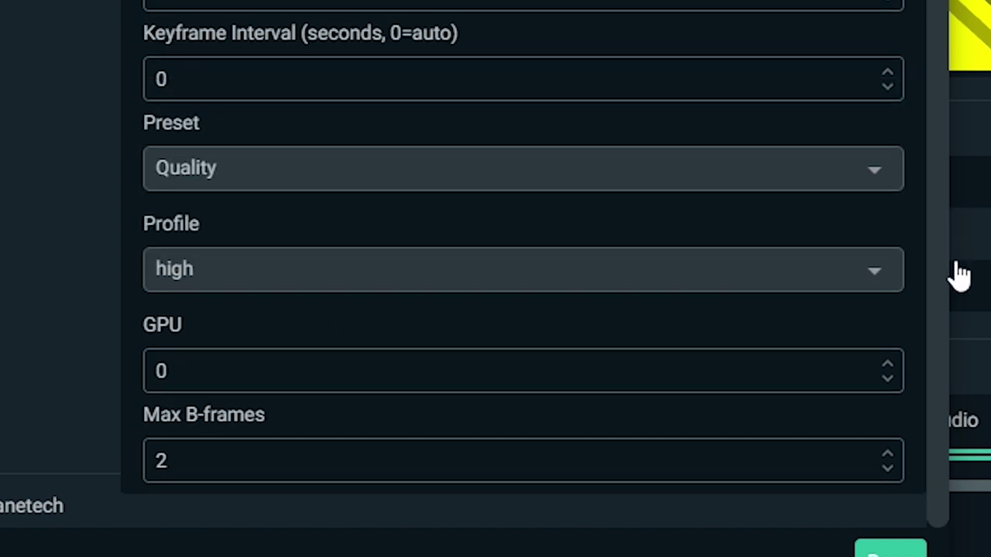
double_click(172, 478)
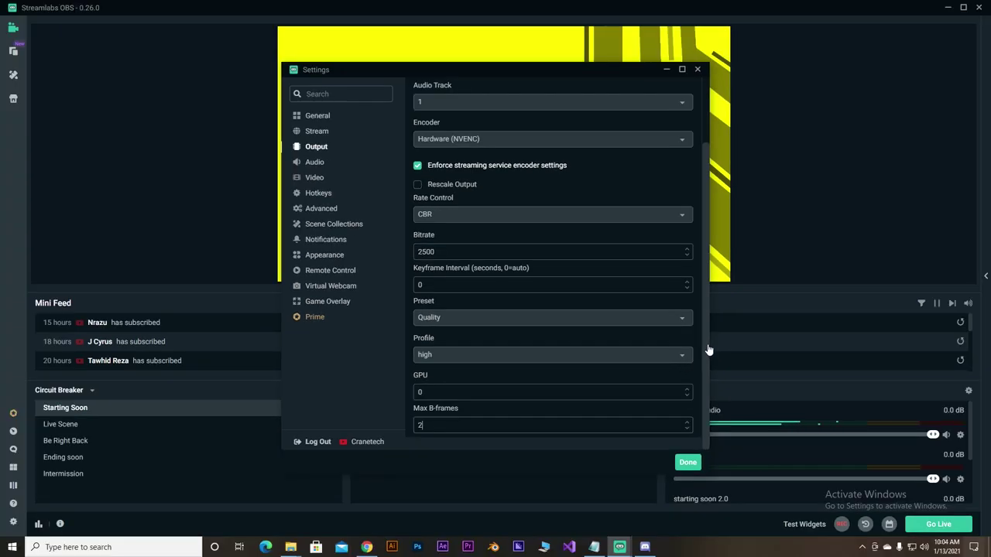
drag(708, 347, 701, 246)
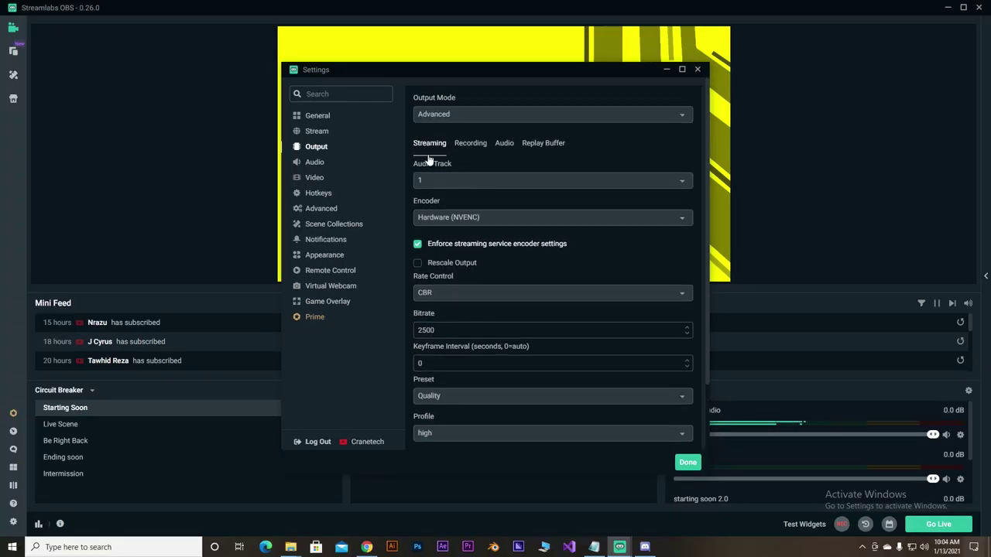
click(481, 146)
click(504, 145)
click(543, 145)
click(469, 146)
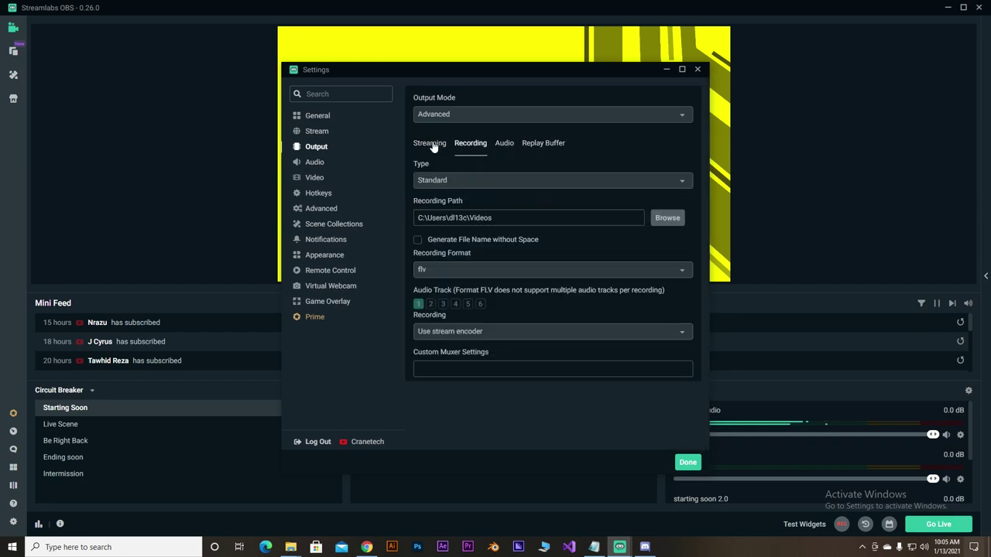
click(432, 144)
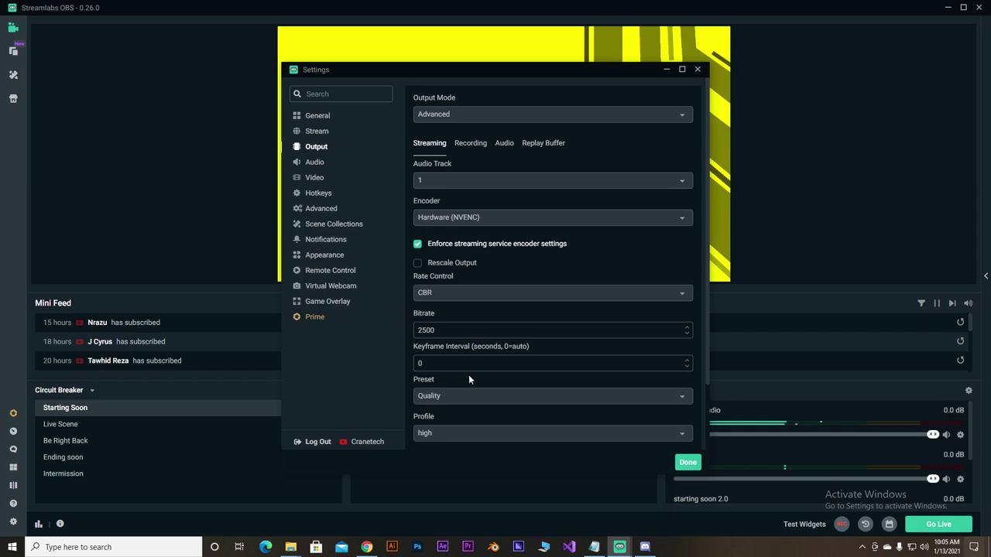
- On the Audio page, keep Microphone (NVIDIA RTX Voice) as Mic/Auxiliary Device 1
click(315, 163)
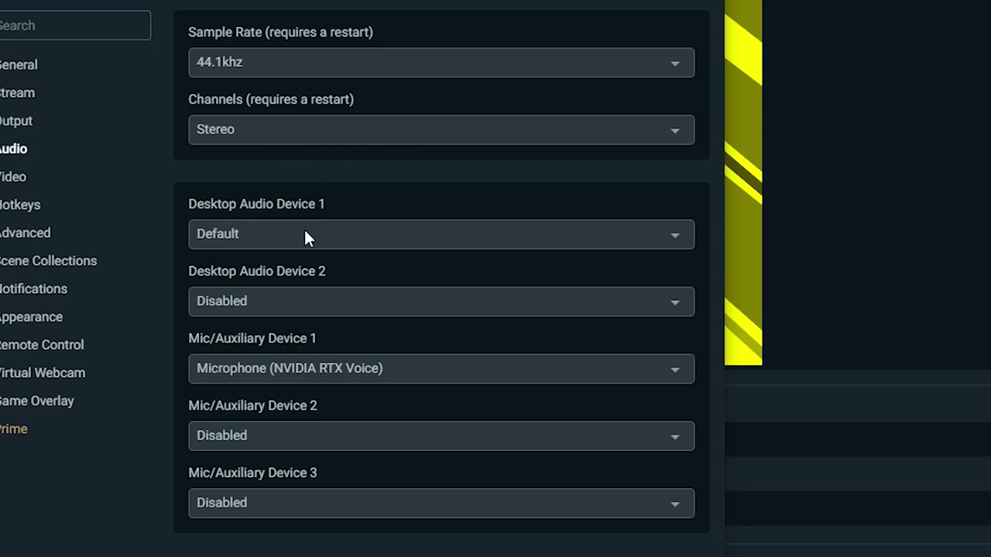
click(300, 370)
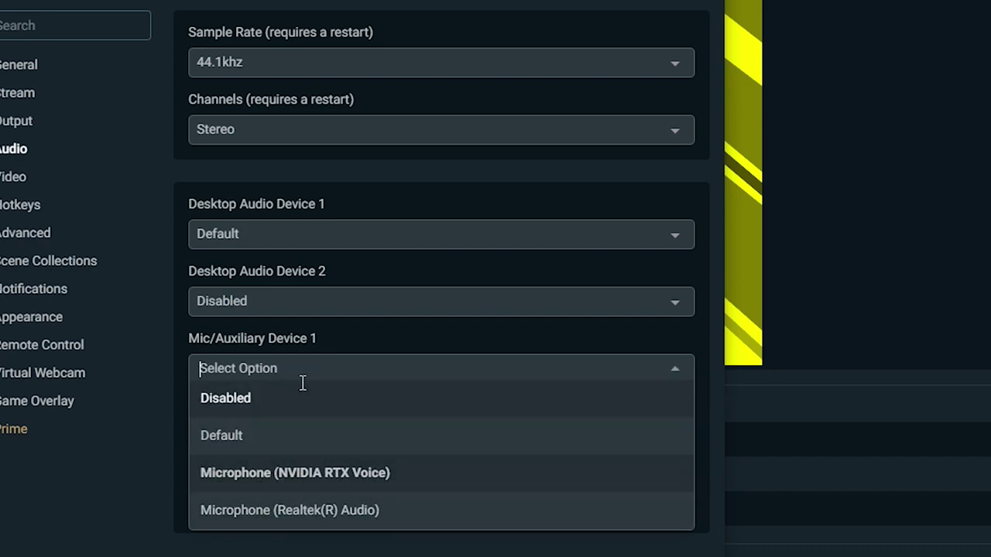
click(295, 472)
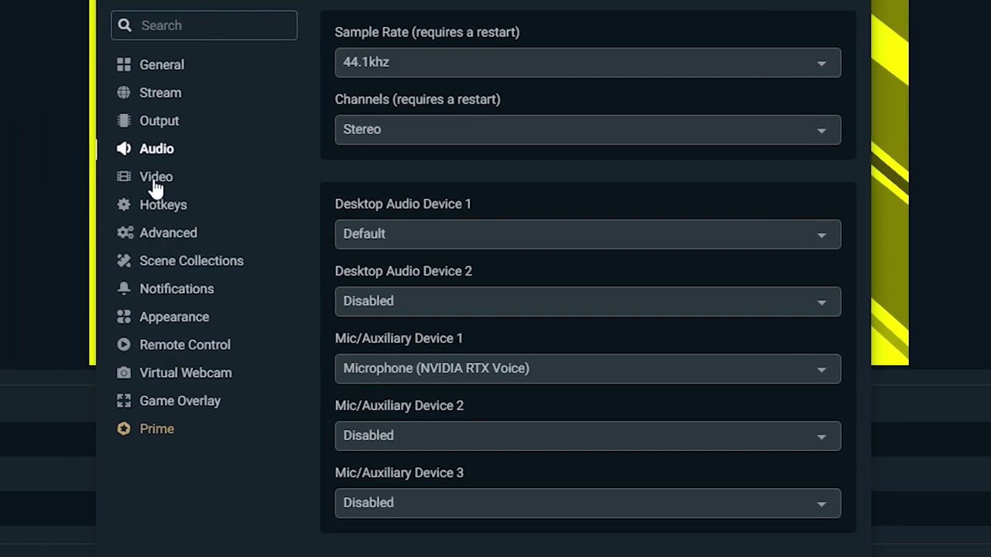
click(8, 178)
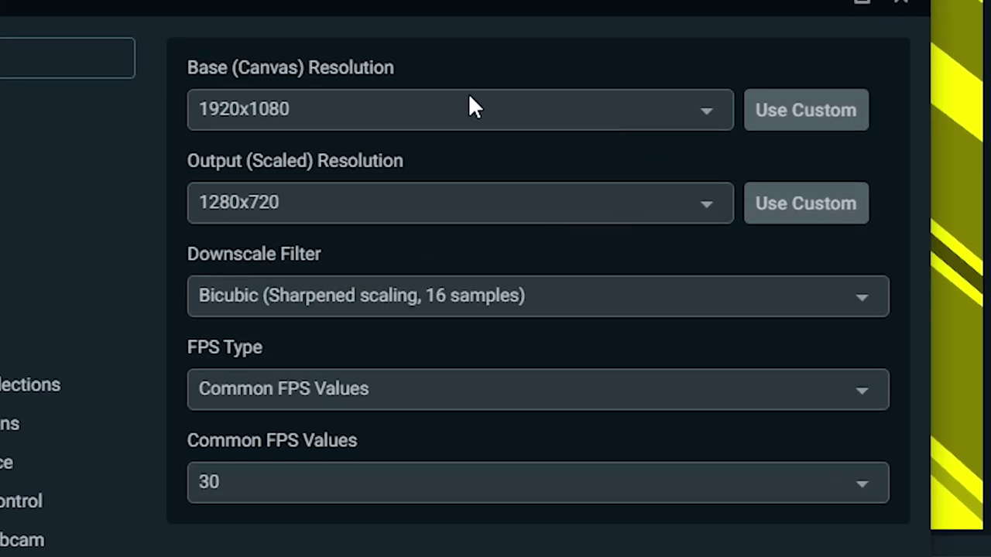
- Set a 1920x1080 canvas, 1280x720 output resolution and the Lanczos downscale filter
click(445, 104)
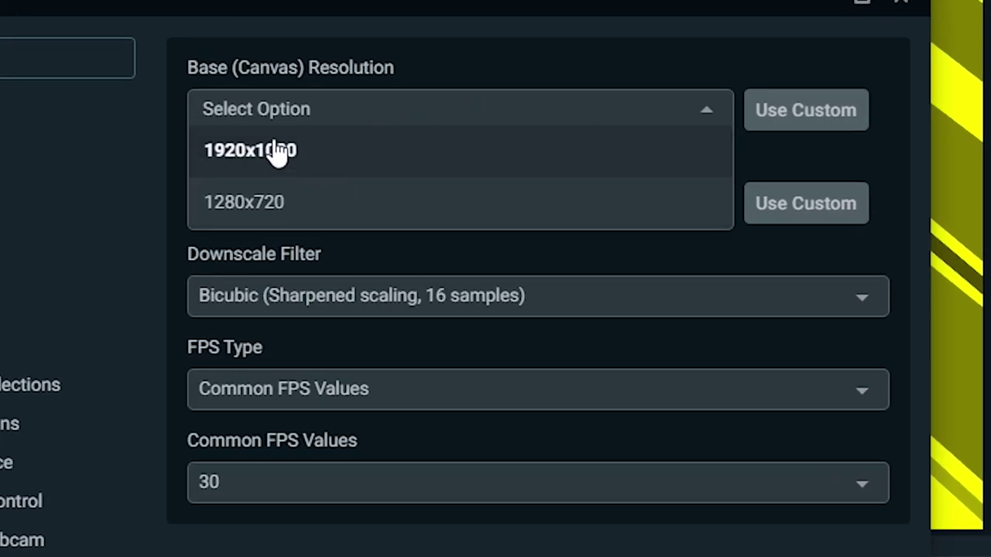
click(305, 155)
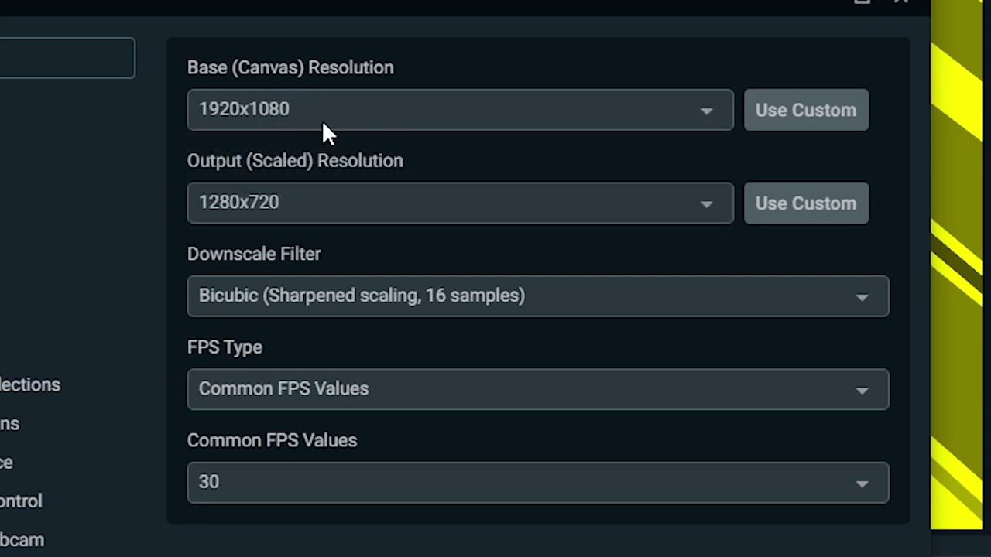
click(345, 209)
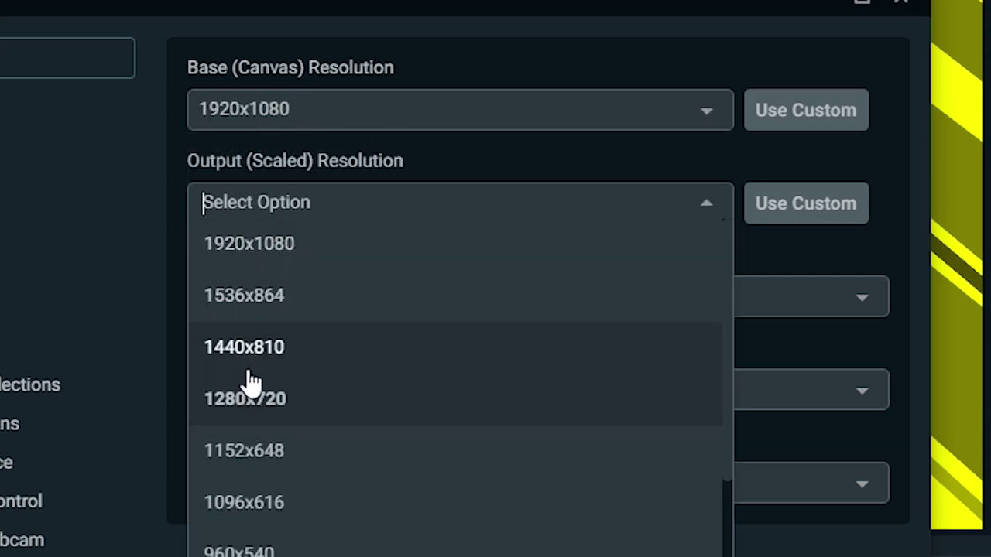
click(272, 410)
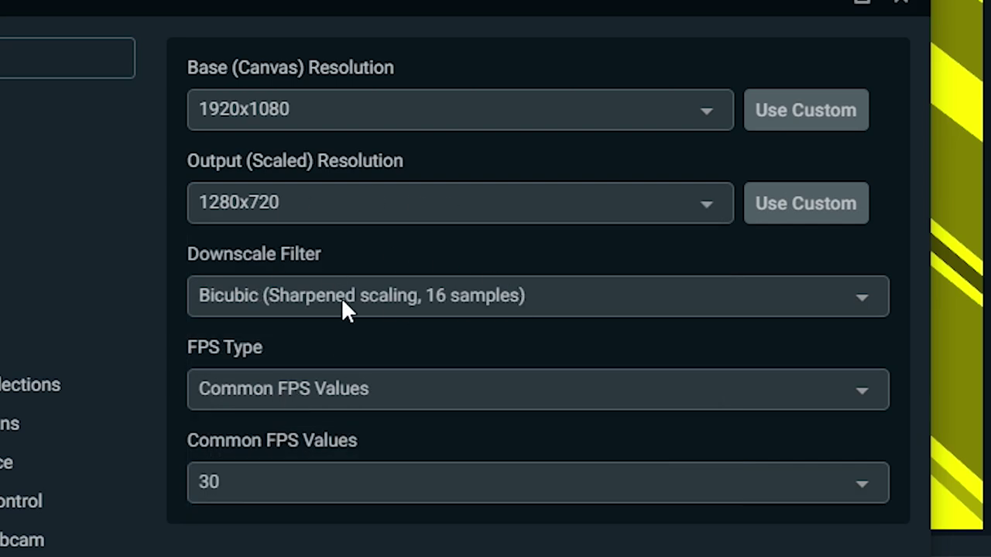
click(504, 297)
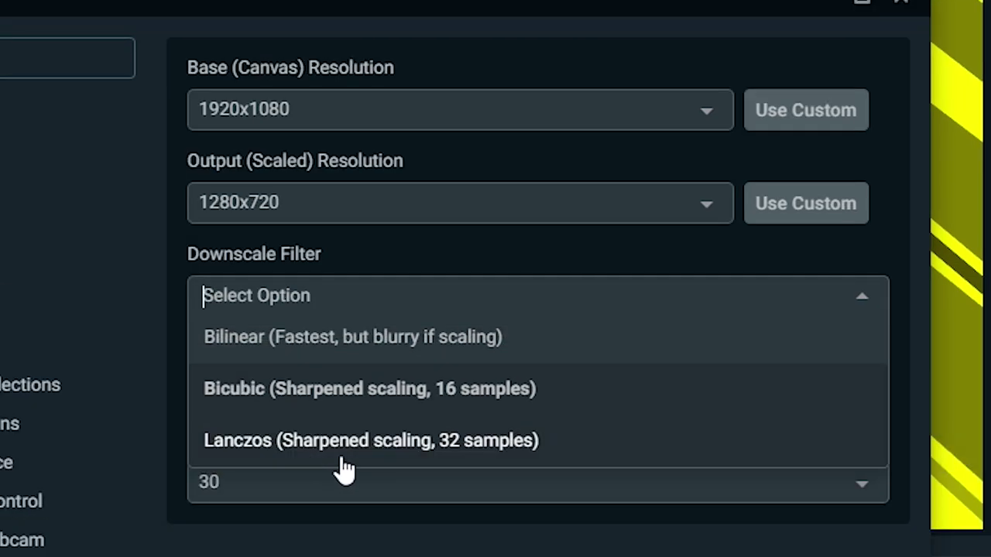
click(358, 461)
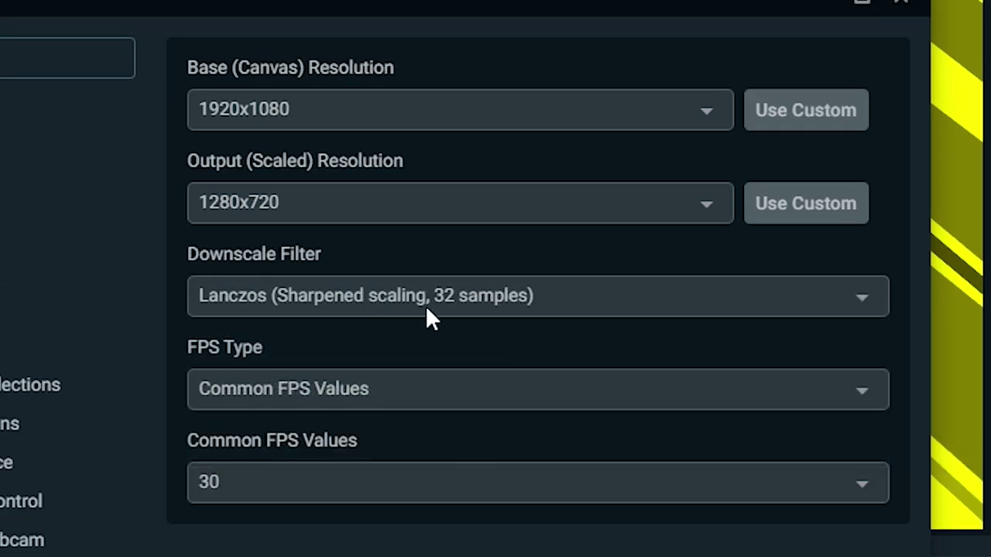
- Set the Common FPS value, changing it from 60 to 59.94
click(370, 481)
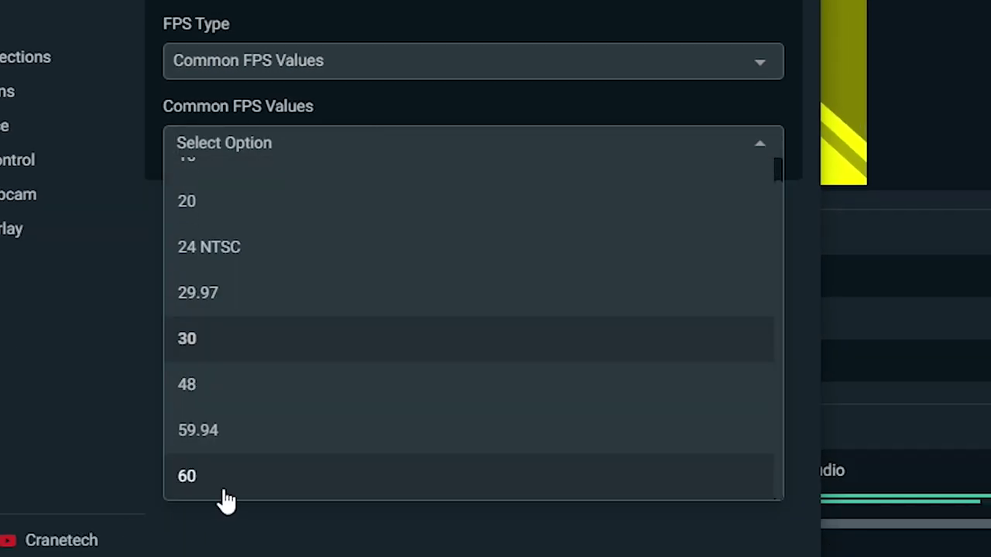
click(226, 487)
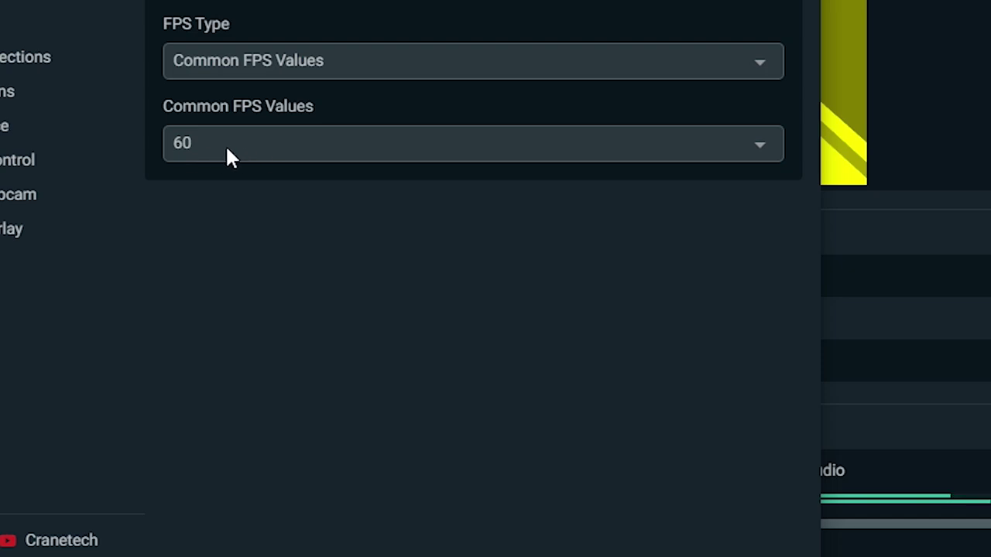
click(379, 138)
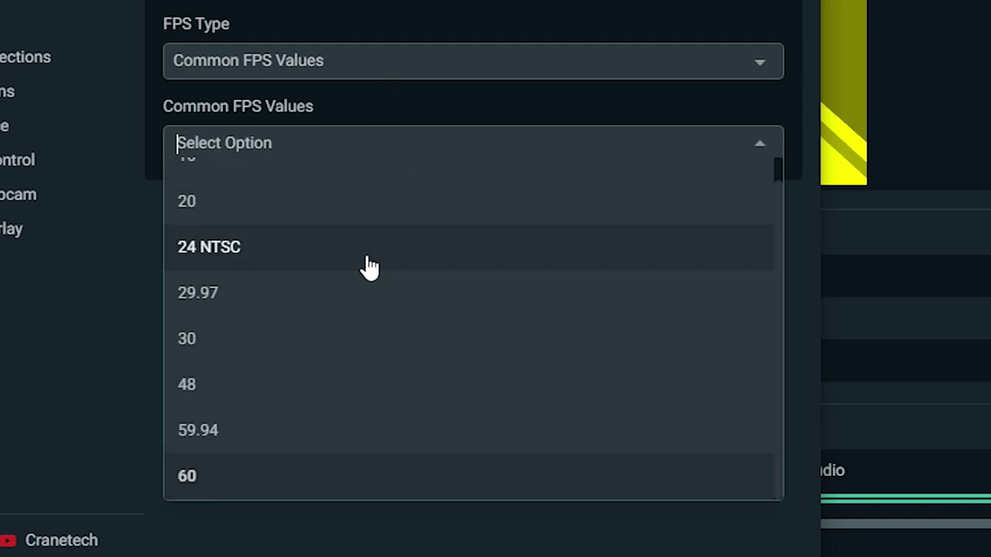
click(220, 434)
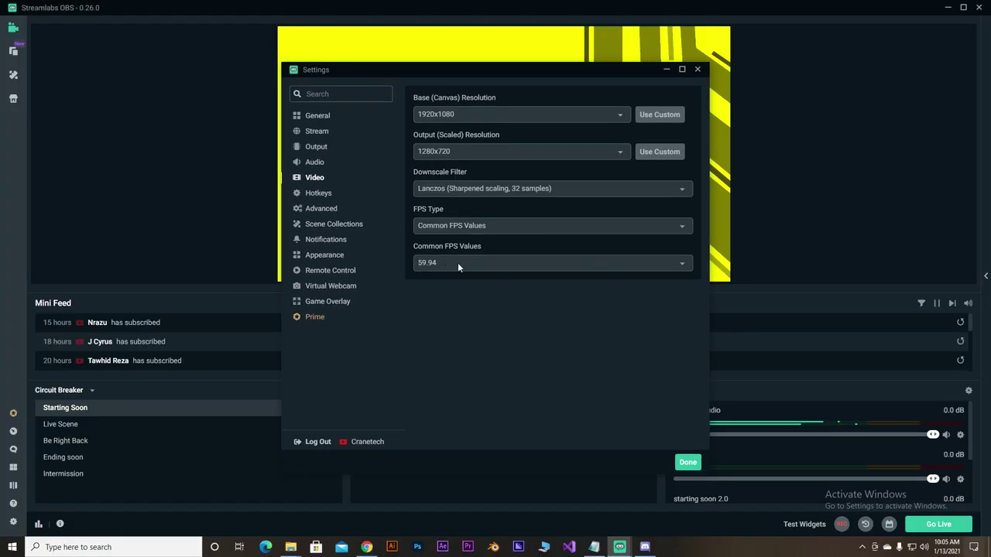
click(479, 261)
- Set the frame rate back to 60 and look over the hotkey settings
click(430, 414)
click(321, 195)
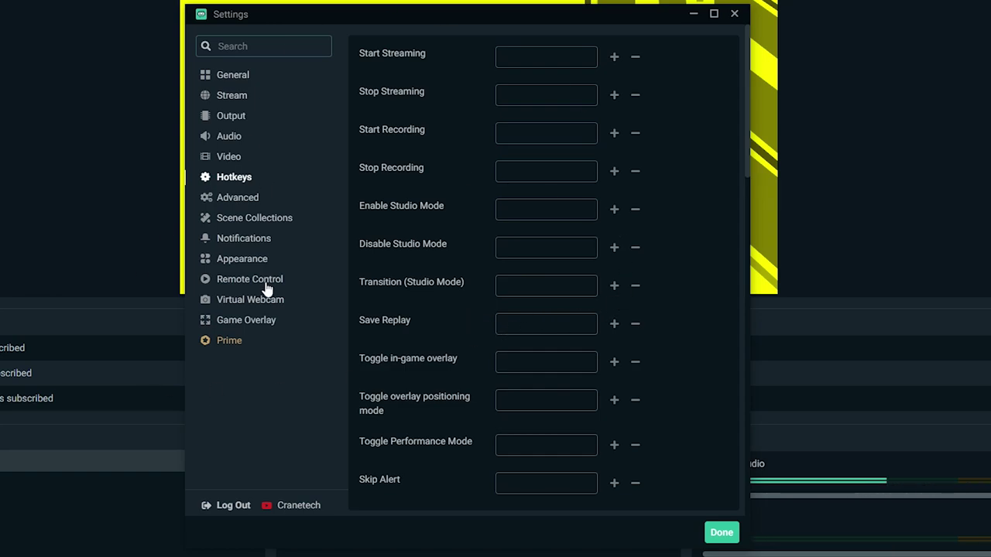
scroll(751, 171, down, 5)
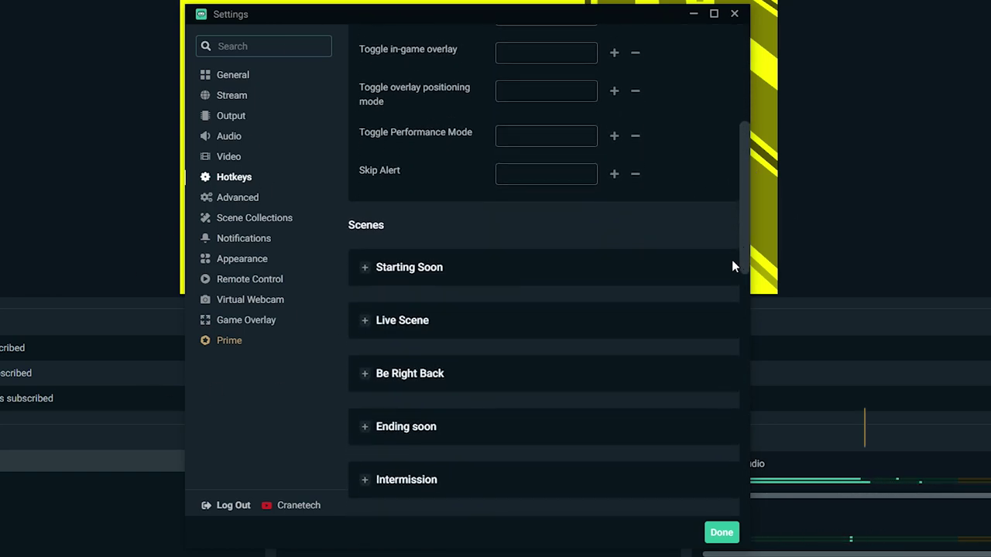
scroll(727, 309, down, 10)
scroll(716, 420, up, 2)
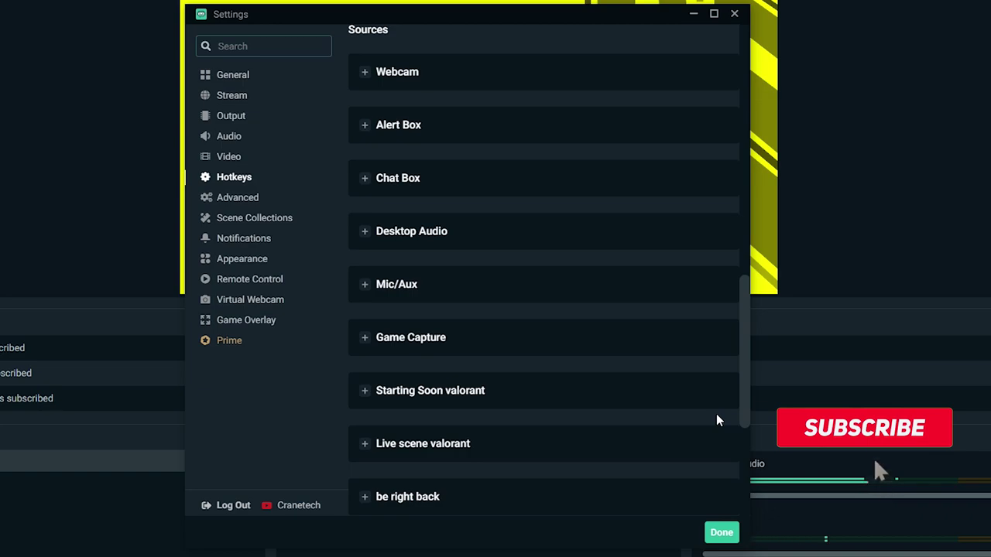
scroll(716, 415, up, 2)
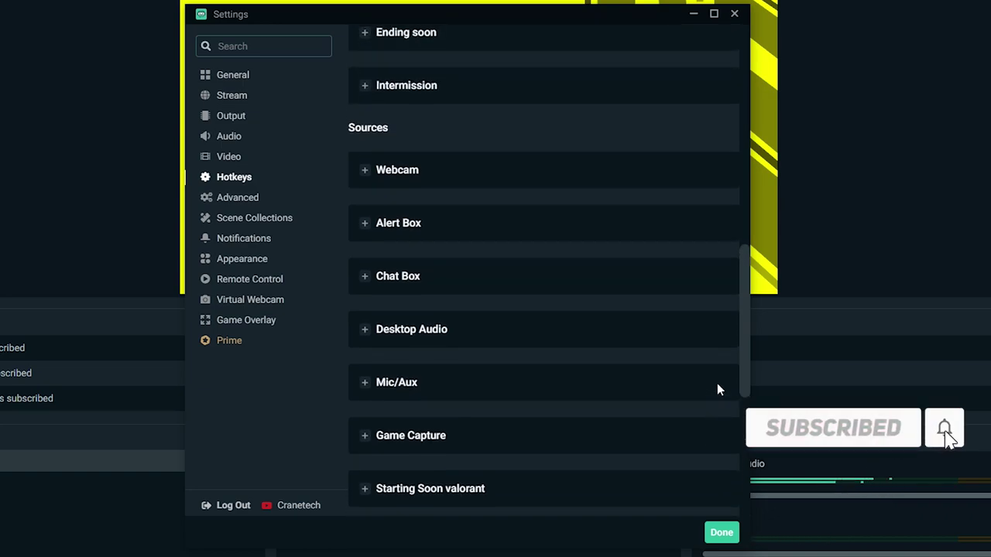
scroll(712, 348, up, 5)
scroll(711, 271, up, 3)
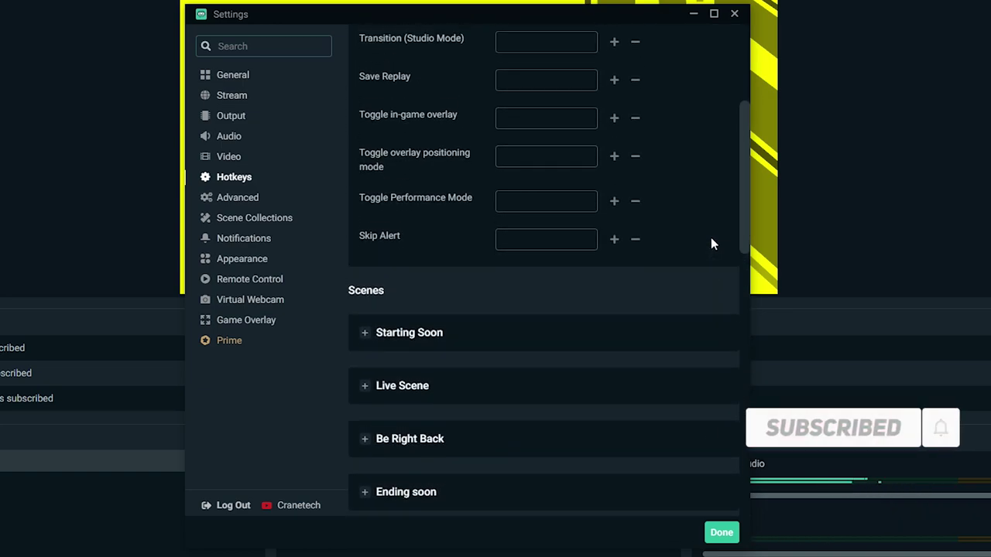
scroll(711, 245, up, 5)
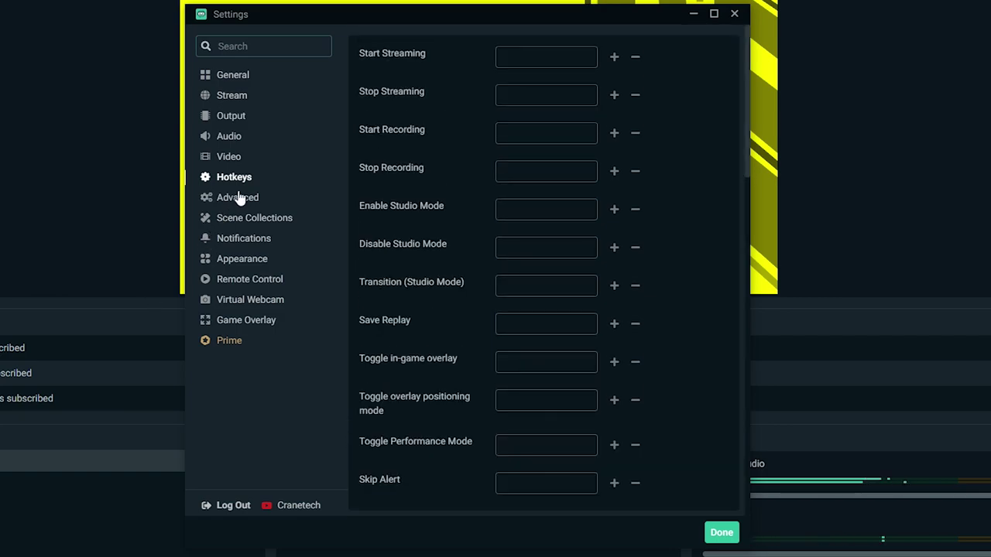
- Review the remaining settings sections, enable the in-game overlay, and close Settings with Done
click(241, 198)
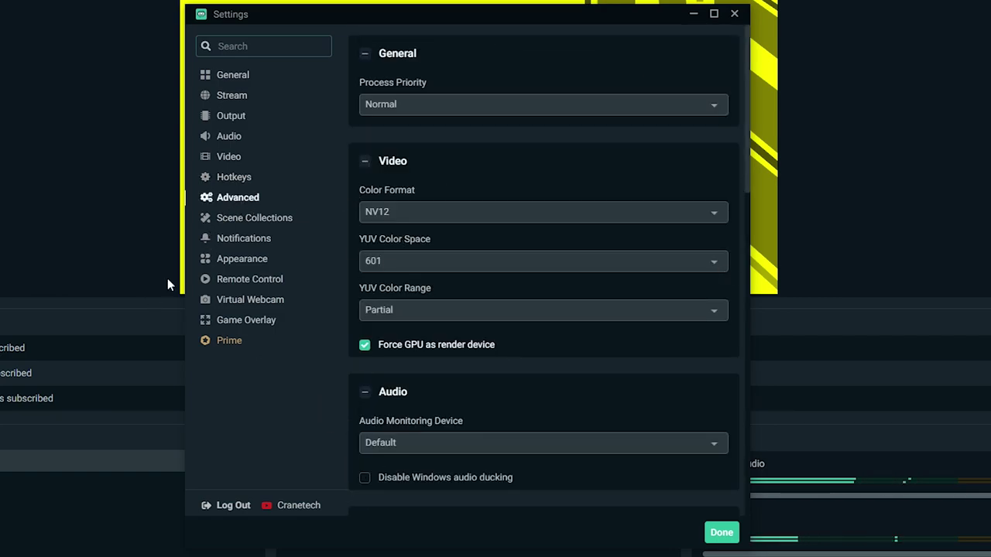
click(232, 221)
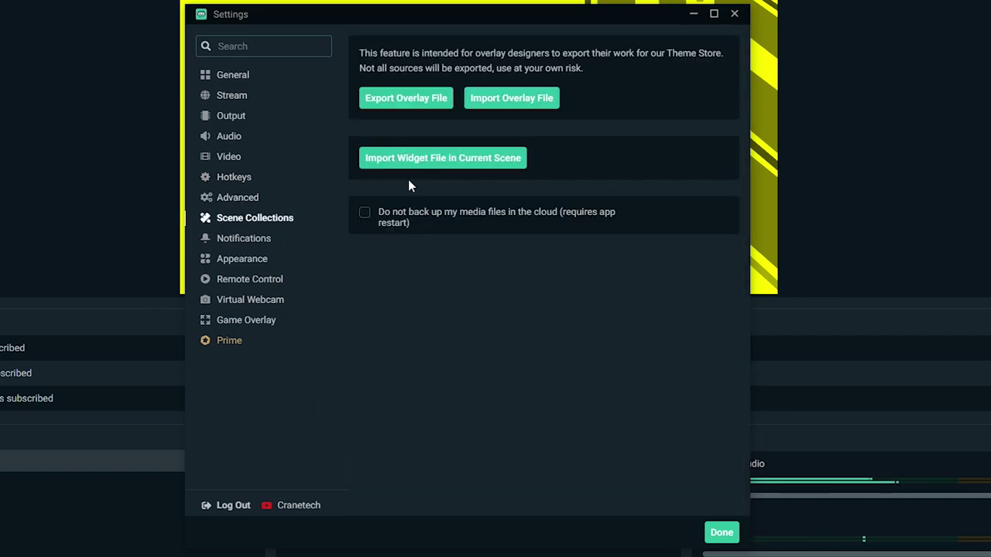
click(233, 242)
click(263, 265)
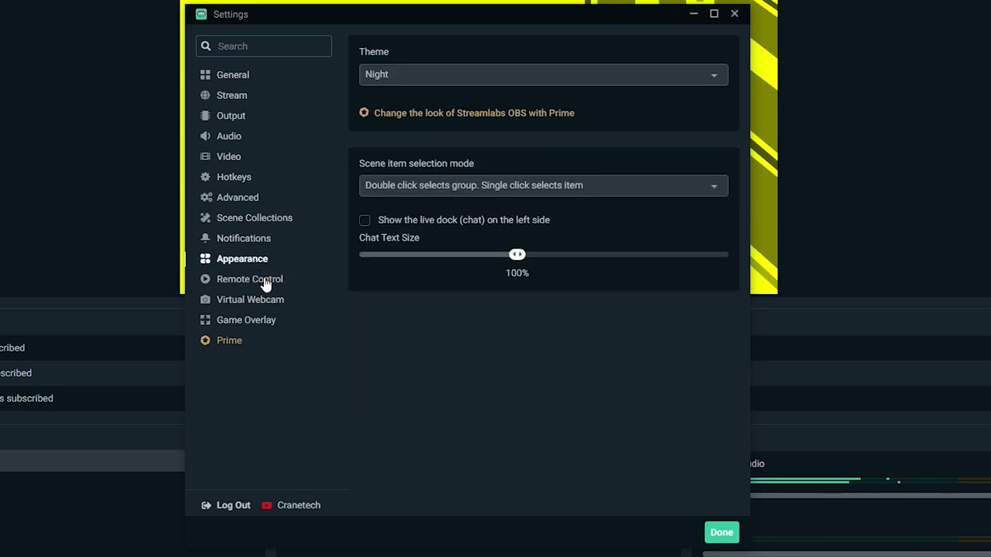
click(266, 283)
click(270, 307)
click(270, 324)
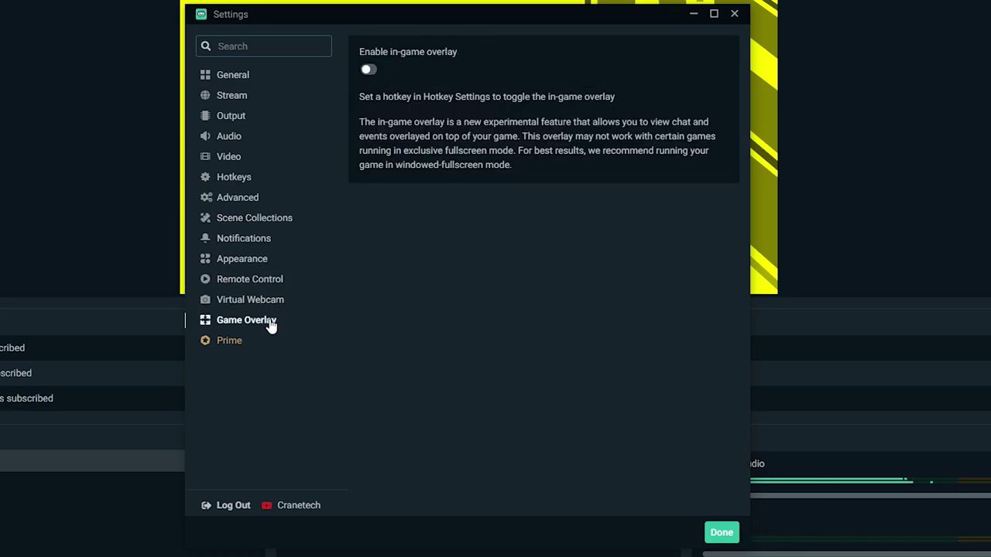
click(369, 70)
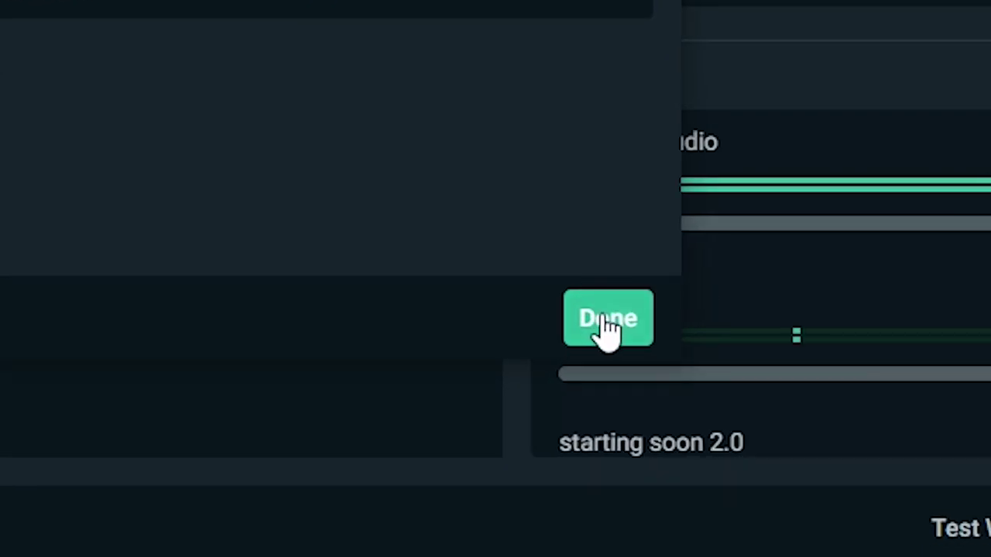
click(721, 532)
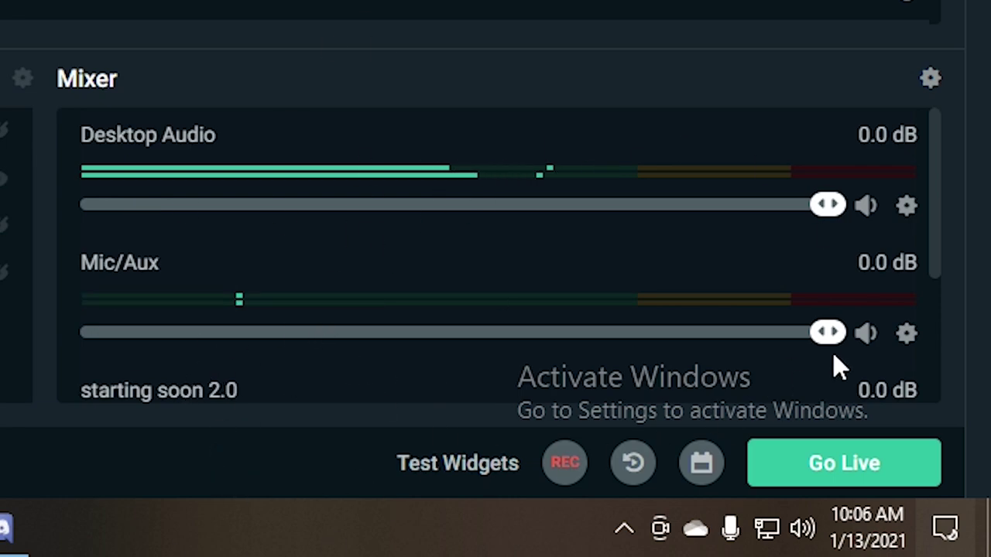
- Lower the Mixer's Desktop Audio slider to about two-thirds volume
drag(822, 221, 573, 213)
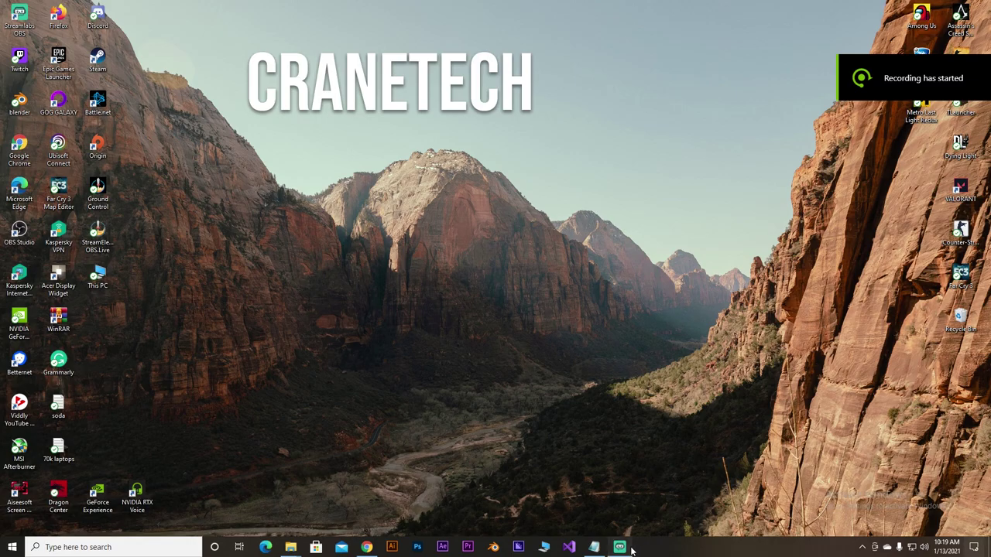
- Minimise Streamlabs OBS, open YouTube in Chrome, and go through the account menu to Studio's live page
click(619, 548)
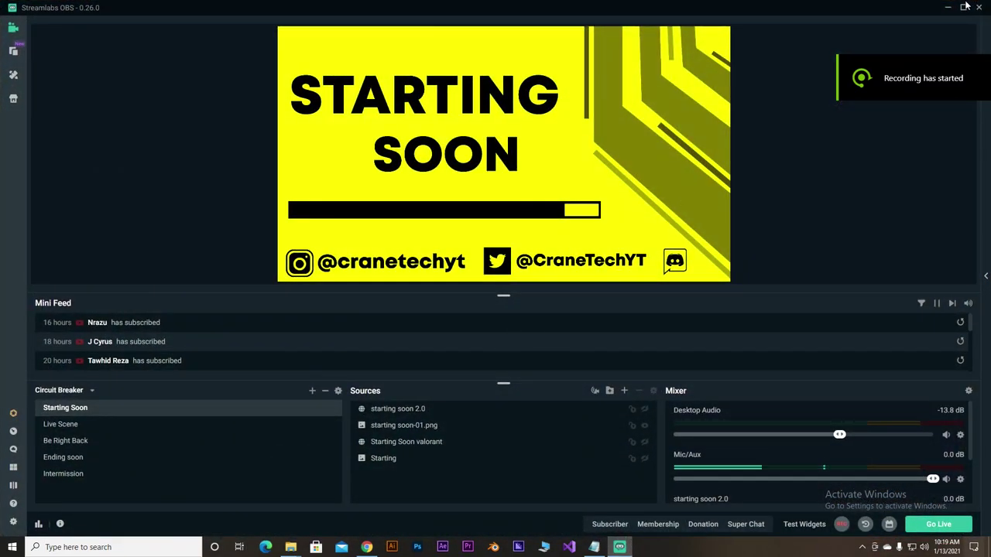
click(619, 547)
click(375, 548)
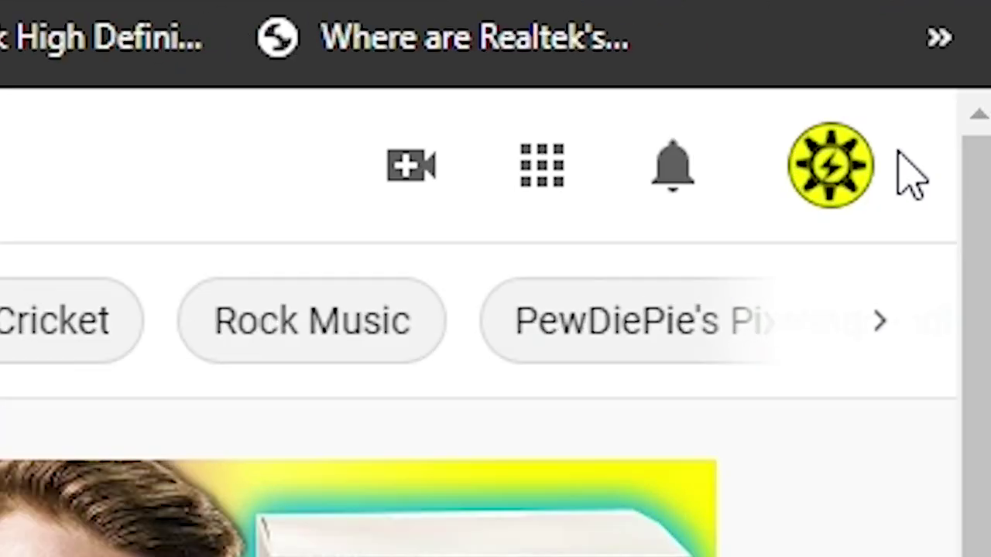
click(965, 21)
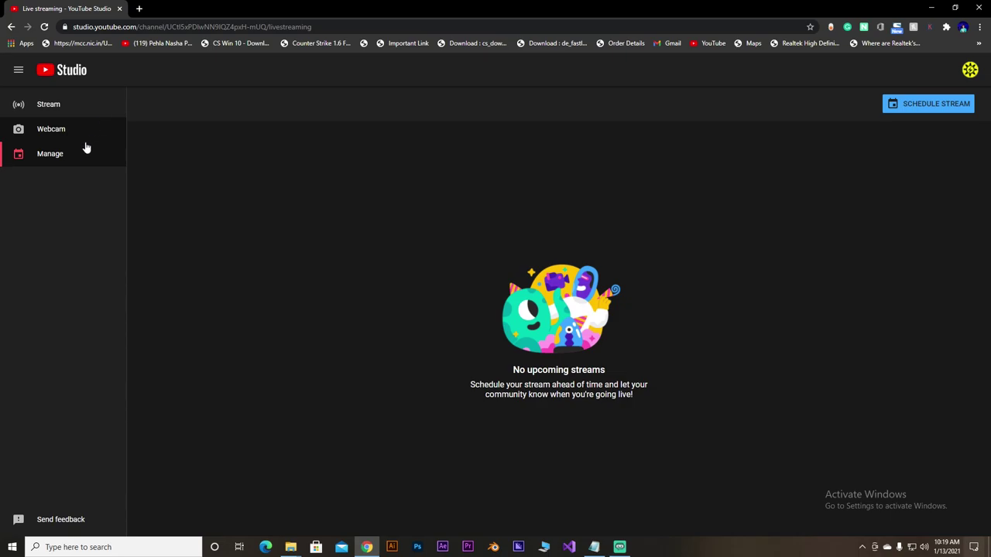
- Schedule a new stream with fresh settings, titled 'how to stream in YT test 01'
click(907, 106)
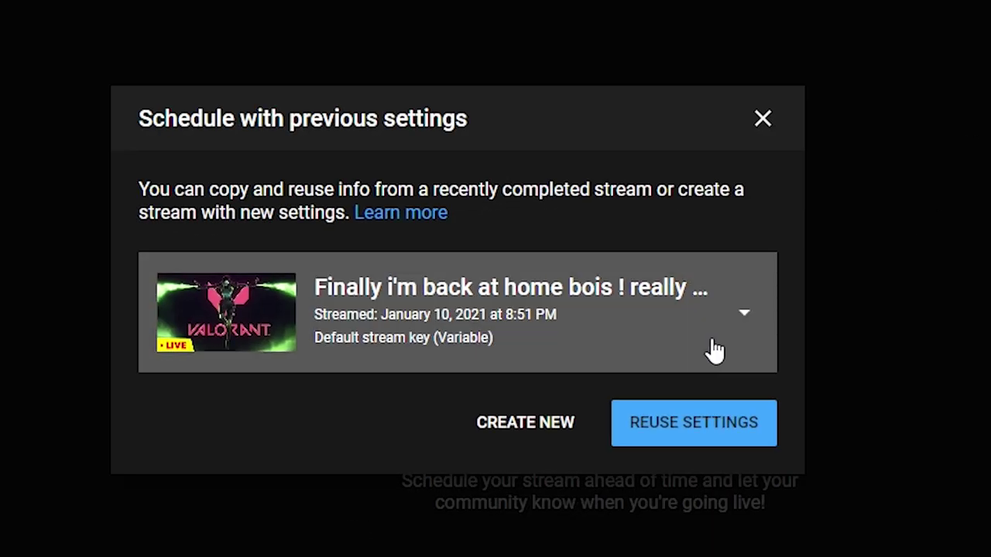
click(566, 432)
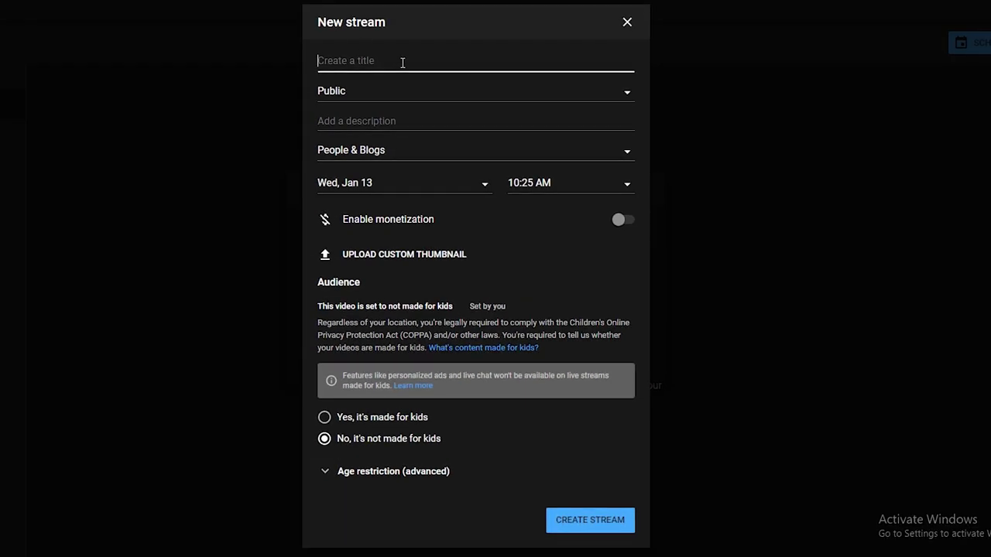
text(Test)
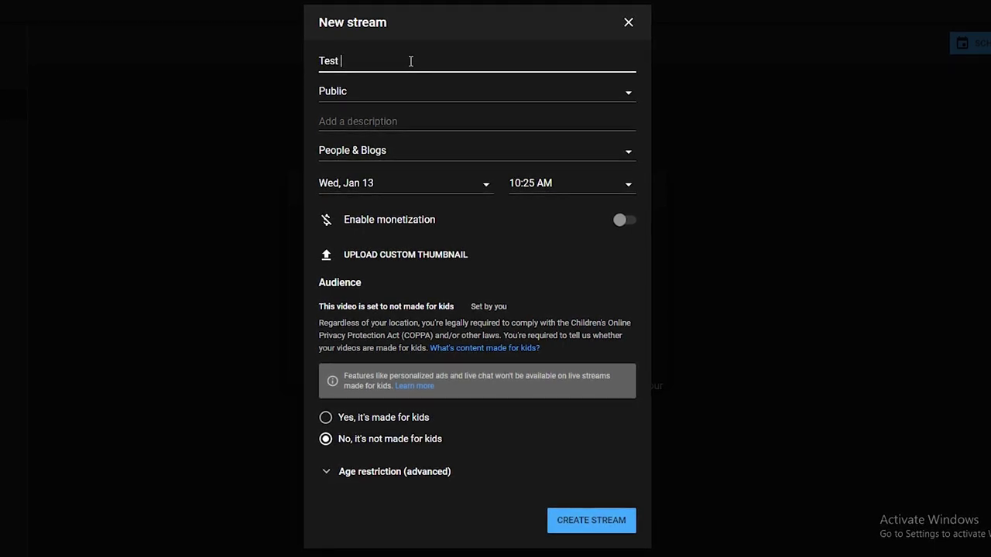
key(BackSpace)
key(BackSpace)
key(BackSpace)
key(BackSpace)
key(BackSpace)
text(how )
text(to stream in YT t)
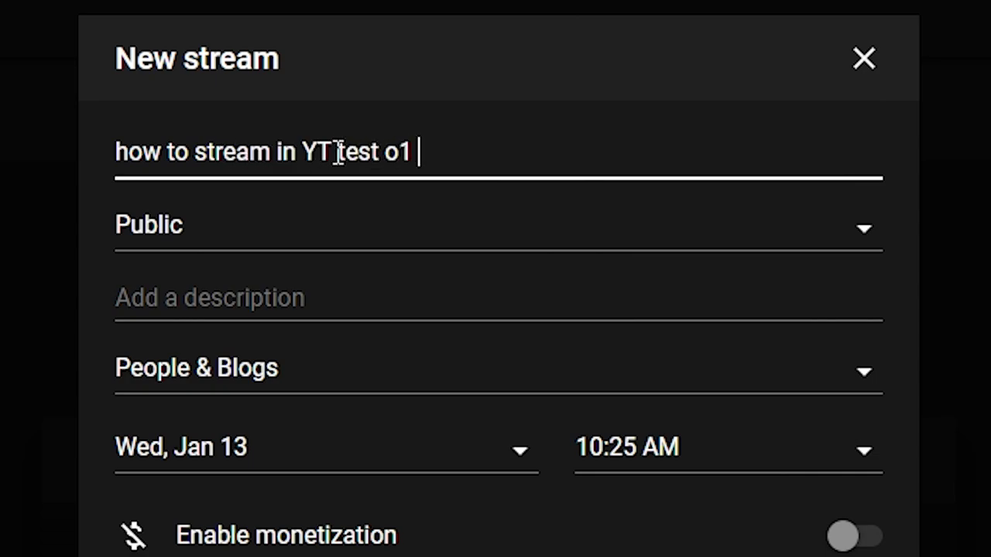
- Set visibility to Unlisted, description to 'TEst 01', and category to Gaming
click(634, 246)
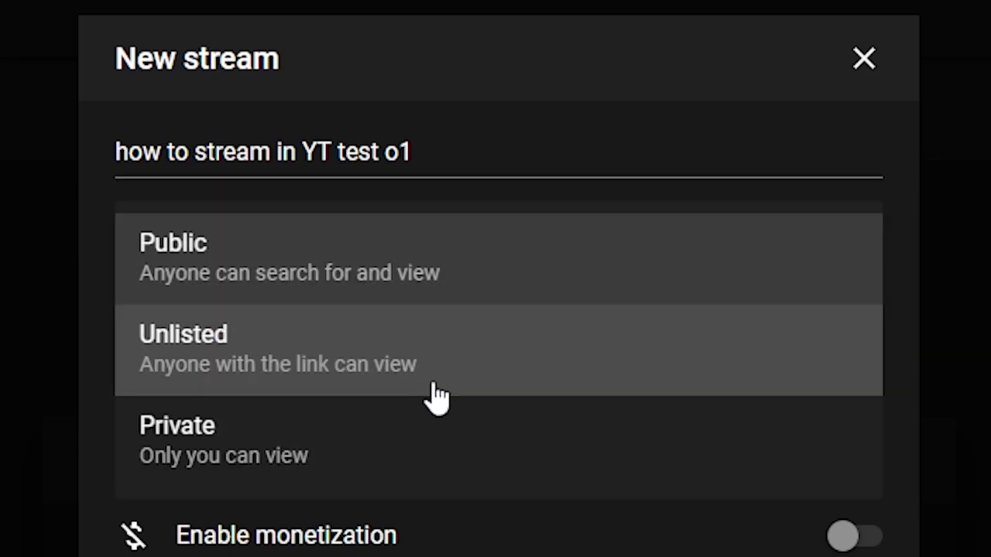
click(437, 384)
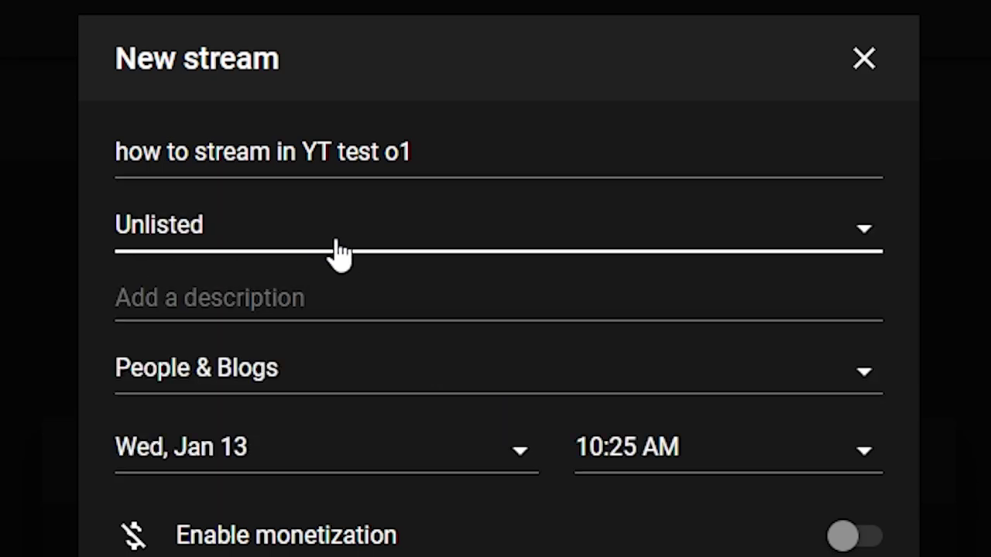
click(372, 302)
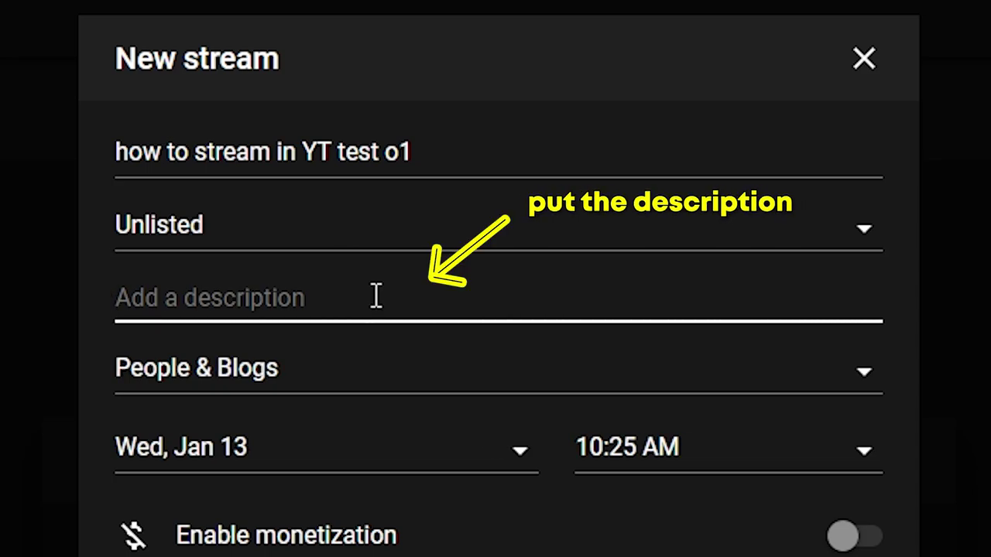
text(TEst )
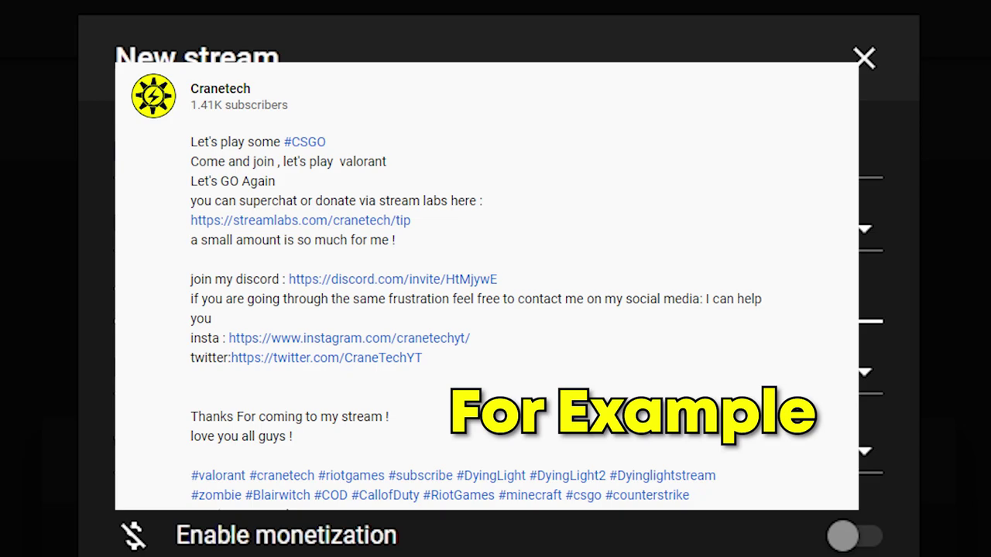
text(01)
click(431, 383)
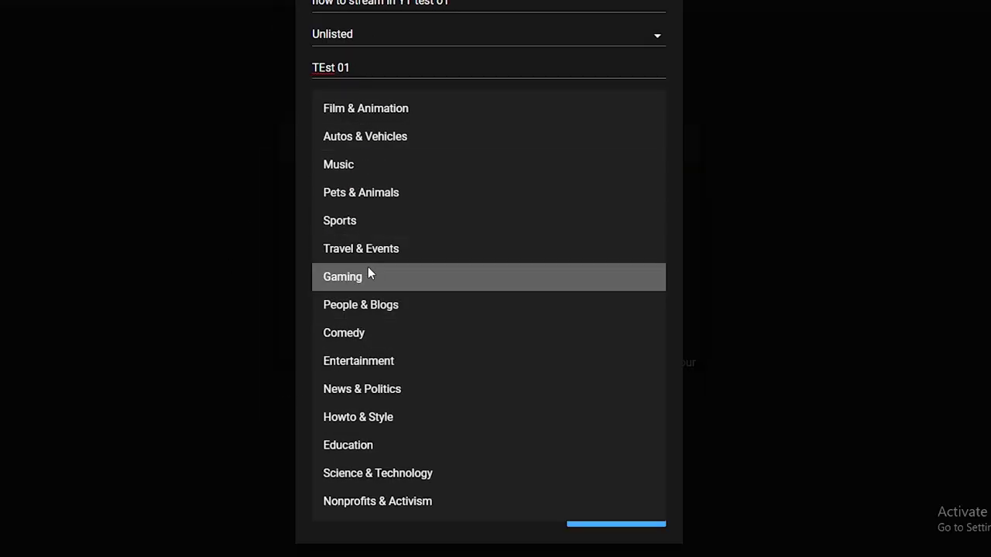
click(370, 275)
- Set the game title to Valorant and enable monetization
click(440, 125)
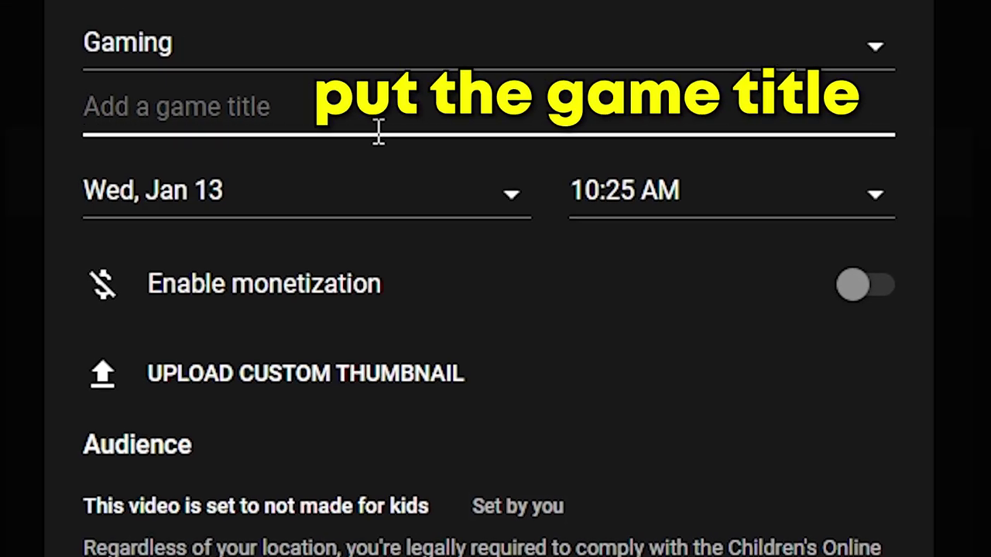
text(Valorant)
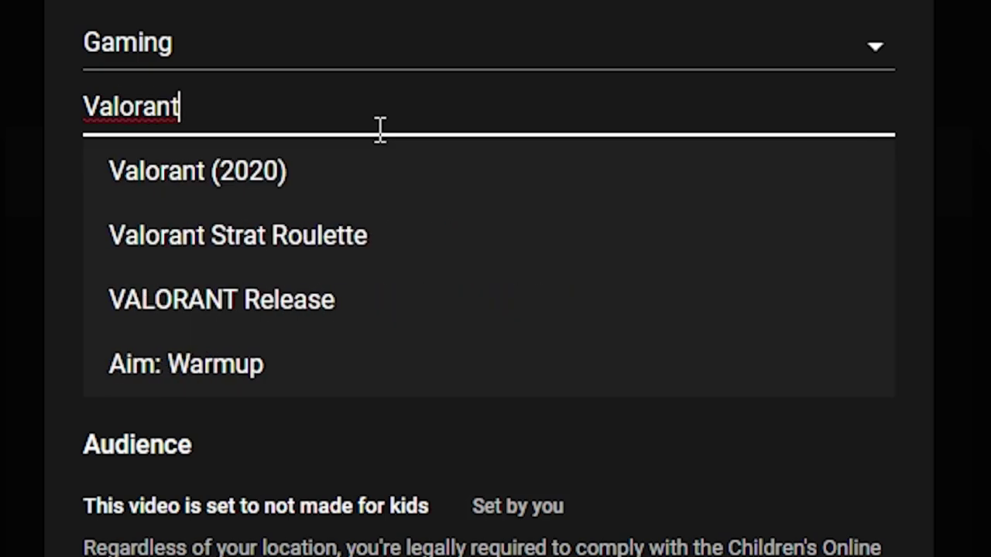
key(Escape)
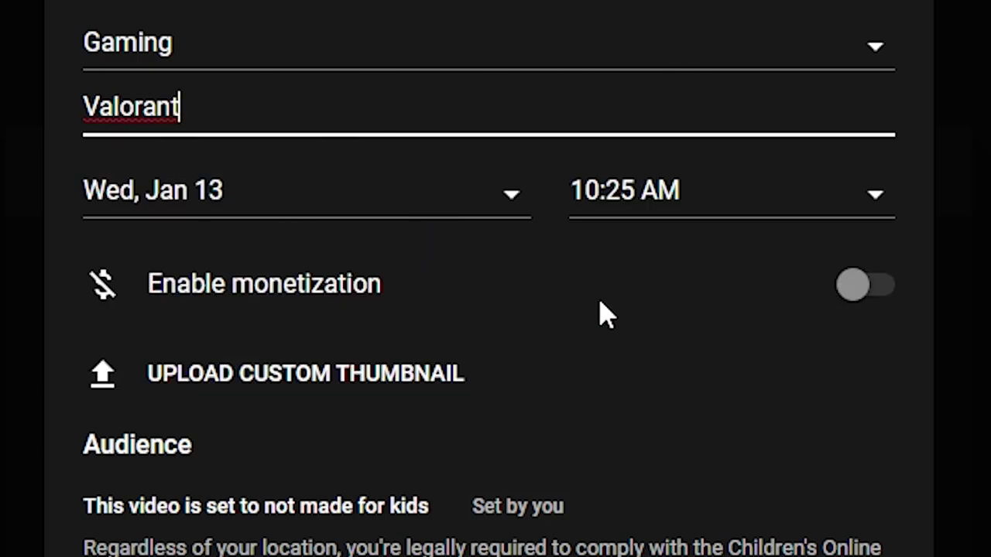
click(872, 308)
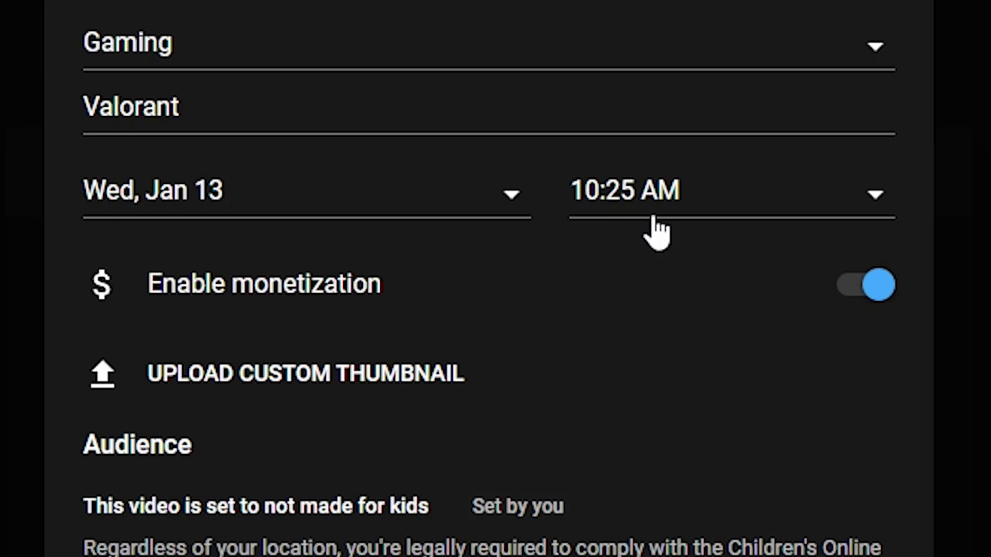
- Set the stream's scheduled start time to 10:30 AM
click(124, 203)
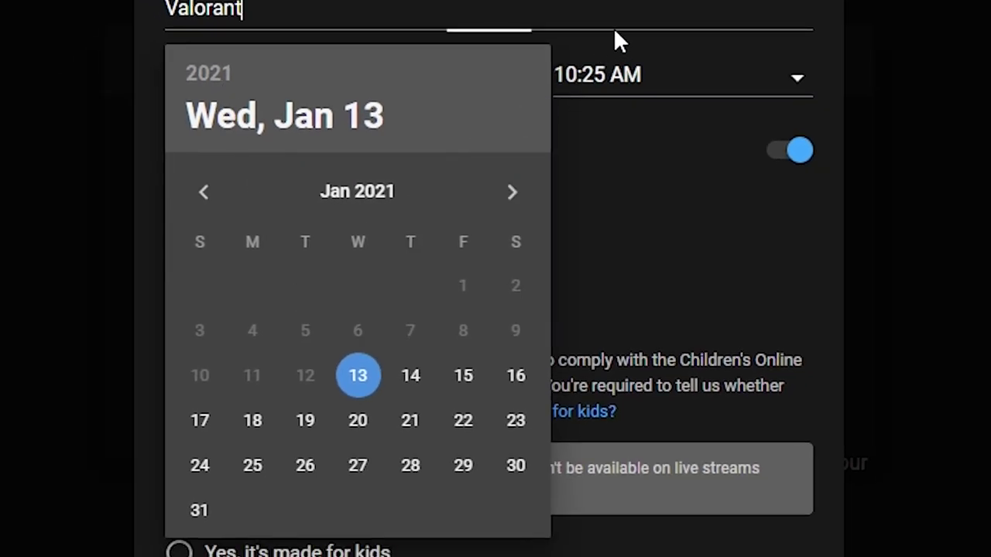
click(629, 87)
click(634, 139)
click(232, 87)
click(487, 102)
click(637, 88)
click(642, 90)
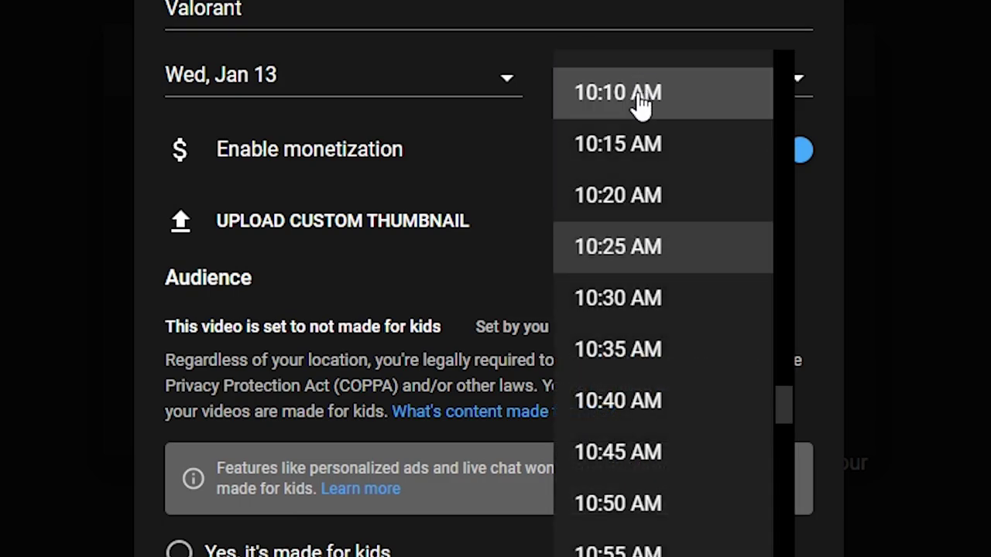
click(488, 128)
click(631, 87)
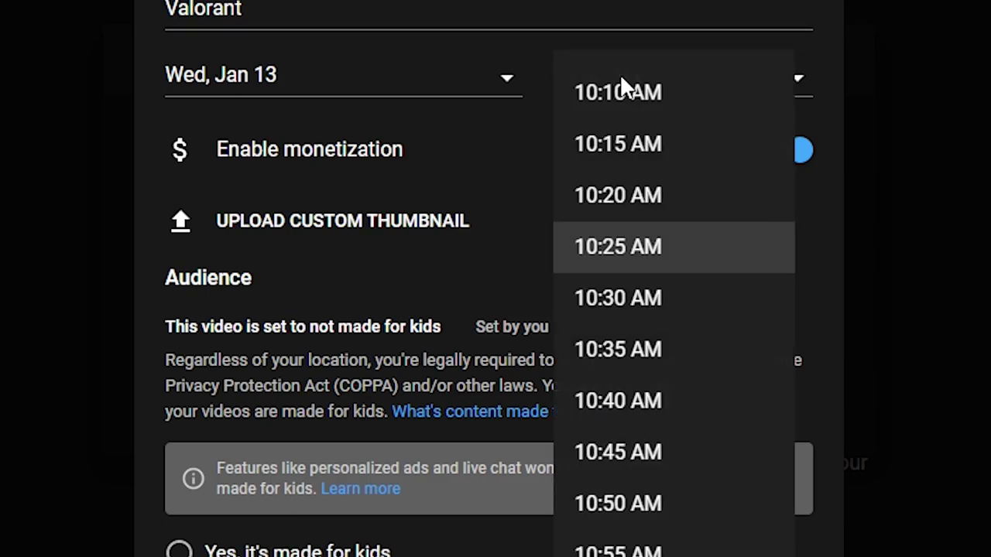
click(654, 322)
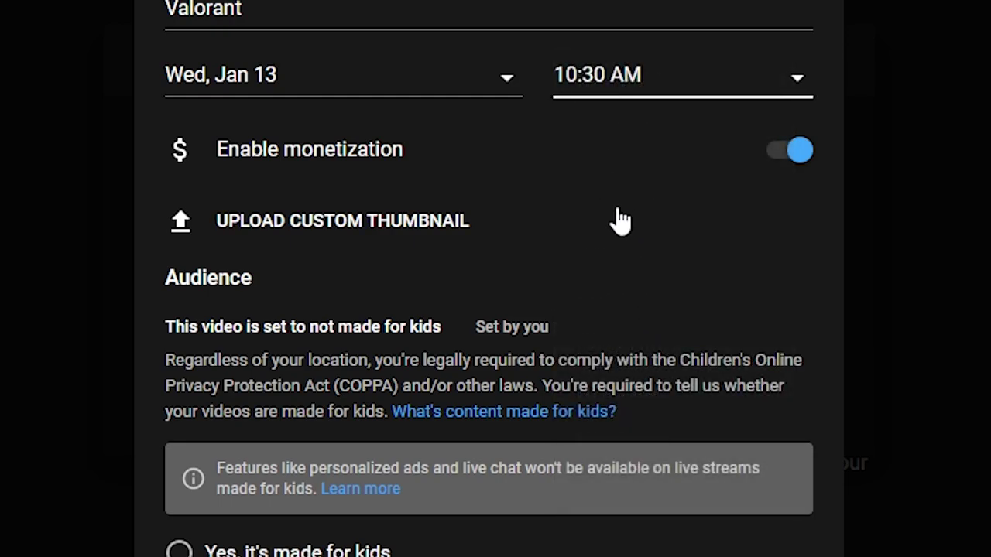
- Upload the 'valorant STREAM 1' image as the custom thumbnail
click(346, 226)
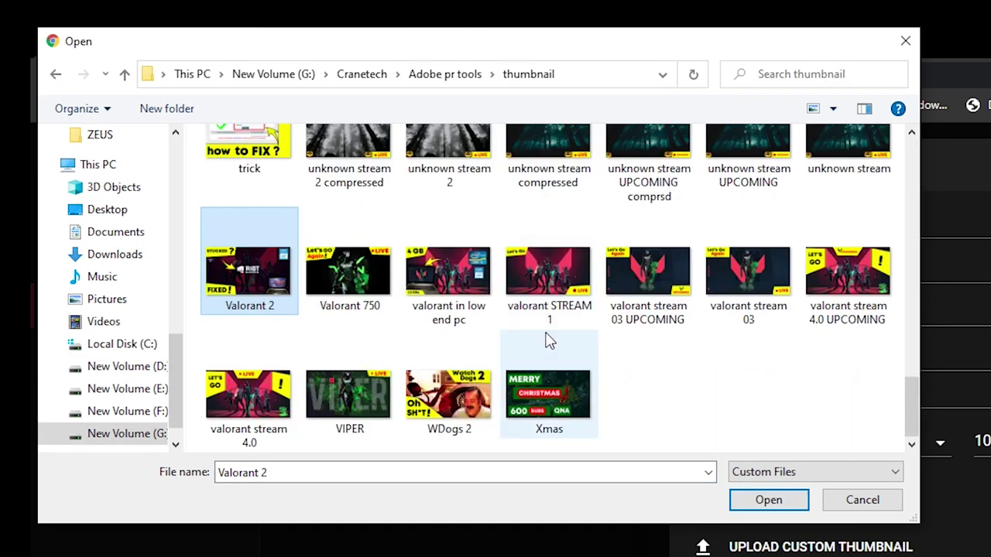
click(550, 324)
click(774, 499)
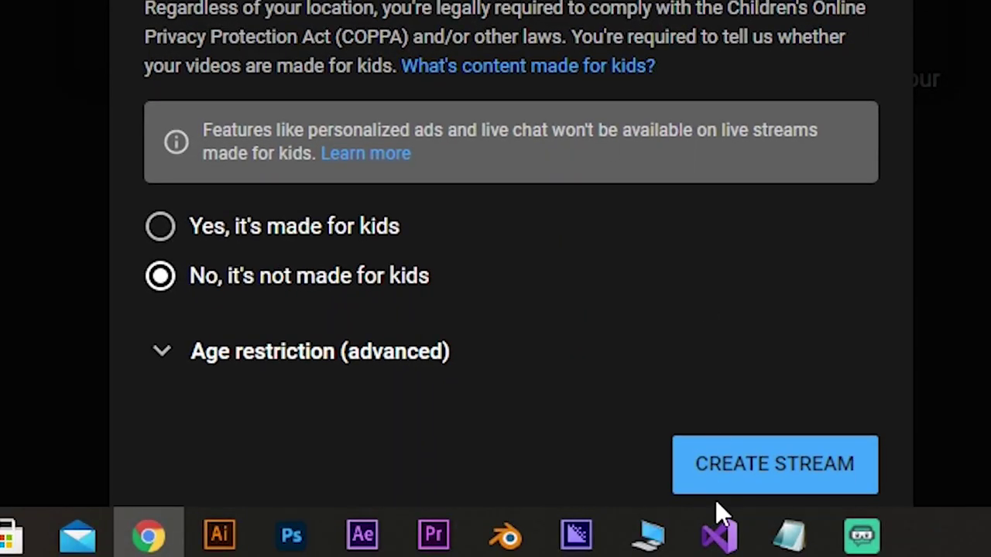
- Create the scheduled stream, then open its detail page for editing
click(741, 466)
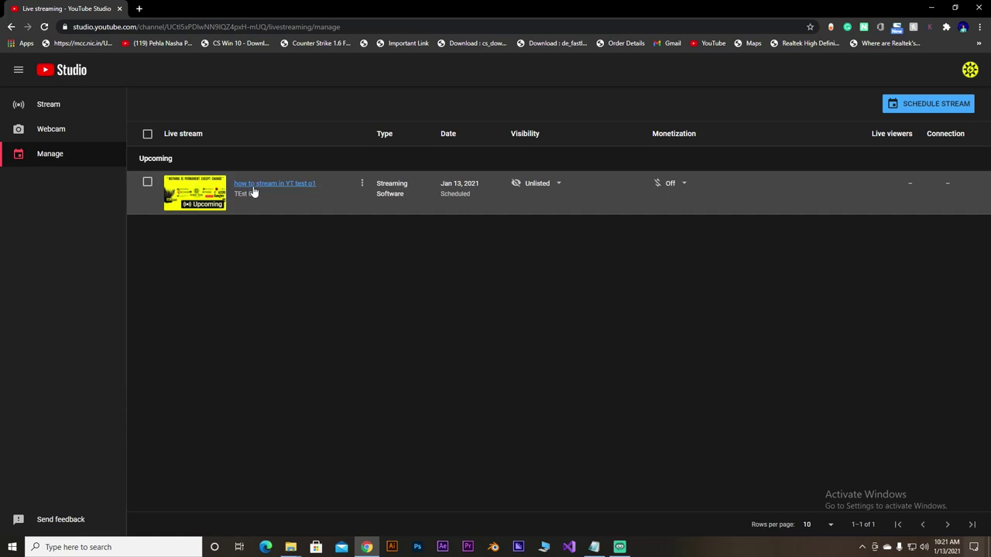
click(362, 186)
click(228, 226)
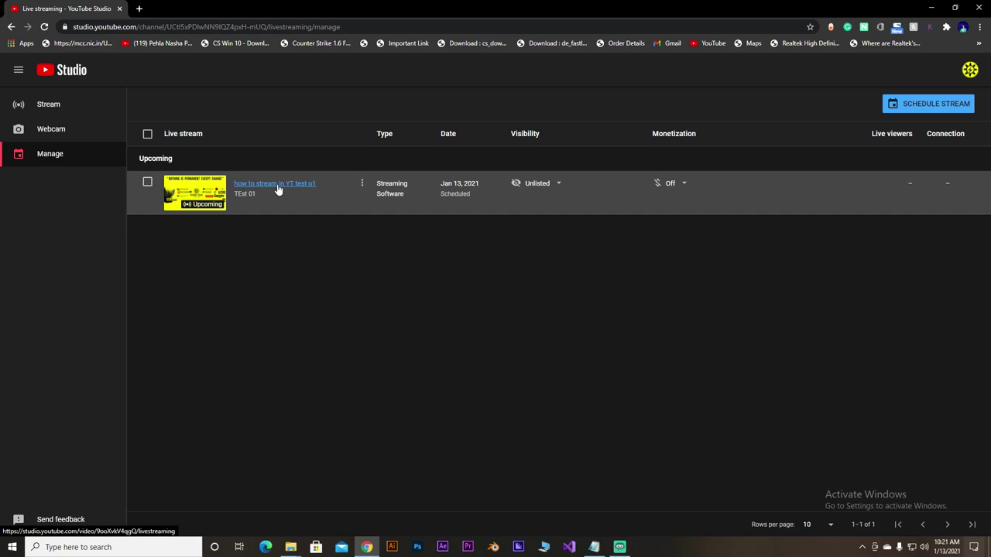
click(277, 185)
click(759, 123)
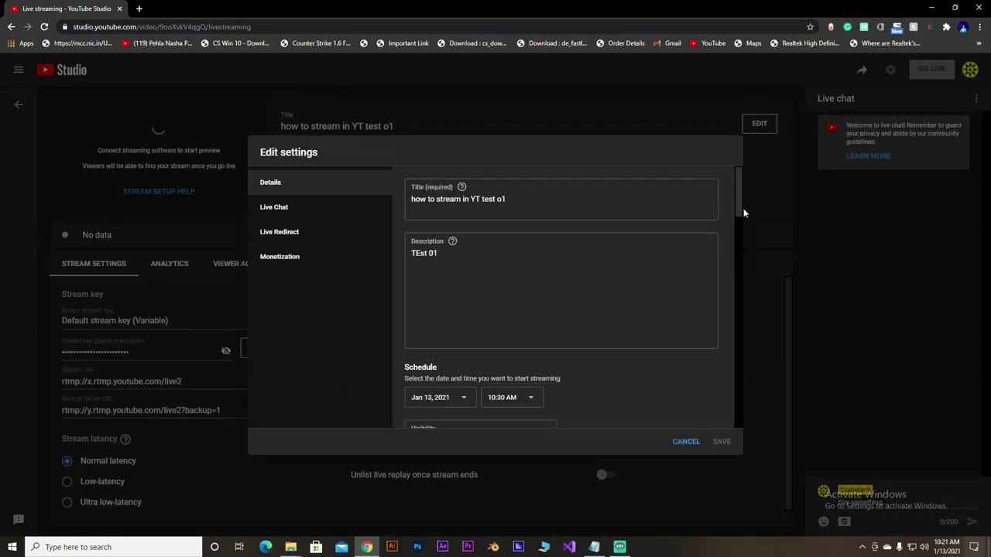
- Replace the stream's thumbnail with the 'valorant STREAM 1' image
drag(743, 213, 739, 271)
click(476, 358)
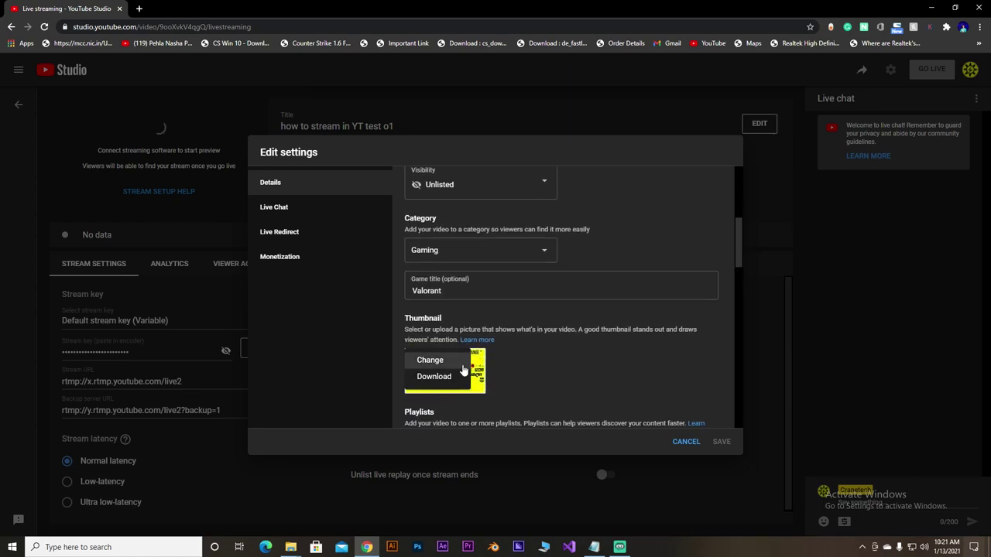
click(426, 356)
scroll(217, 193, down, 1)
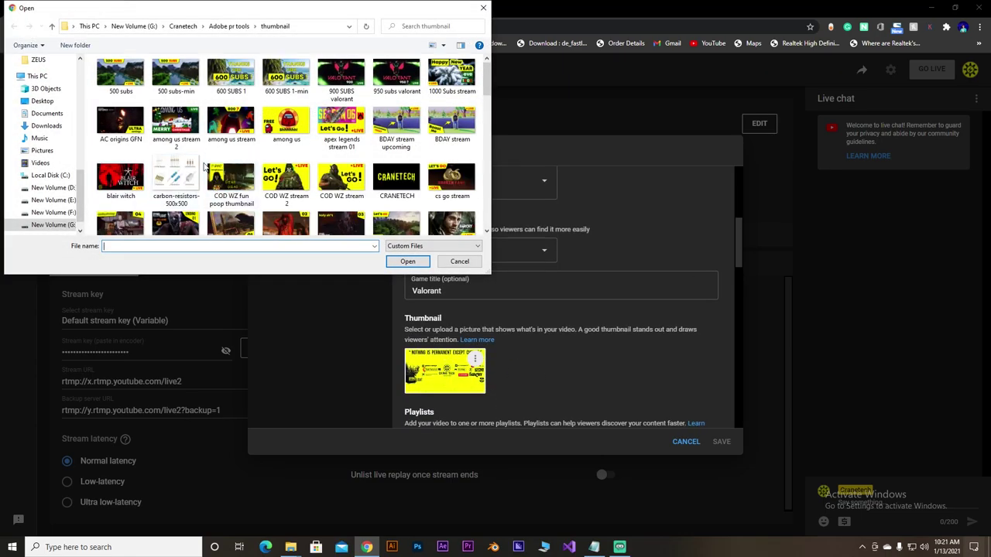
scroll(325, 143, down, 10)
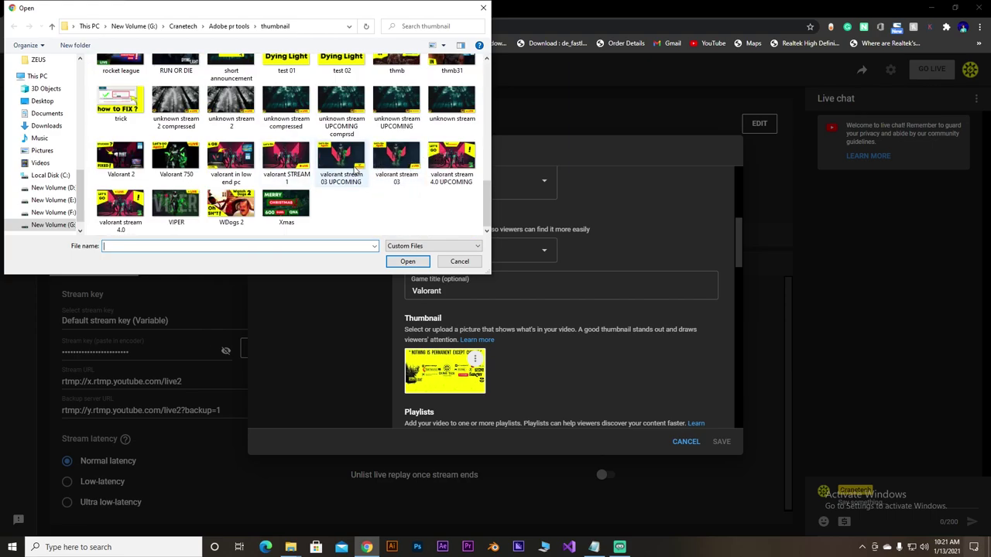
click(319, 178)
click(310, 180)
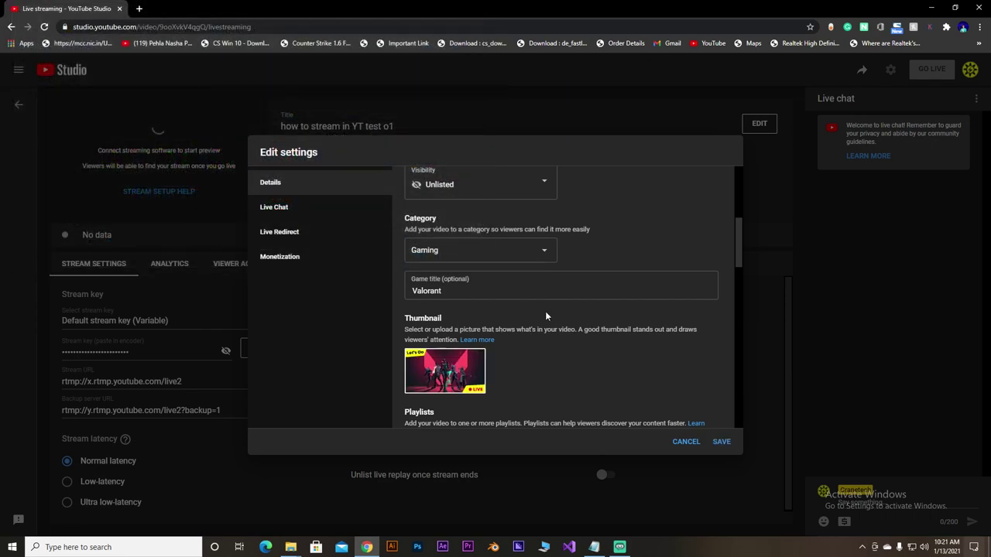
scroll(560, 326, down, 3)
- Add the tags valorant live, live, valorant live 1080p and let's play valorant
scroll(548, 267, down, 5)
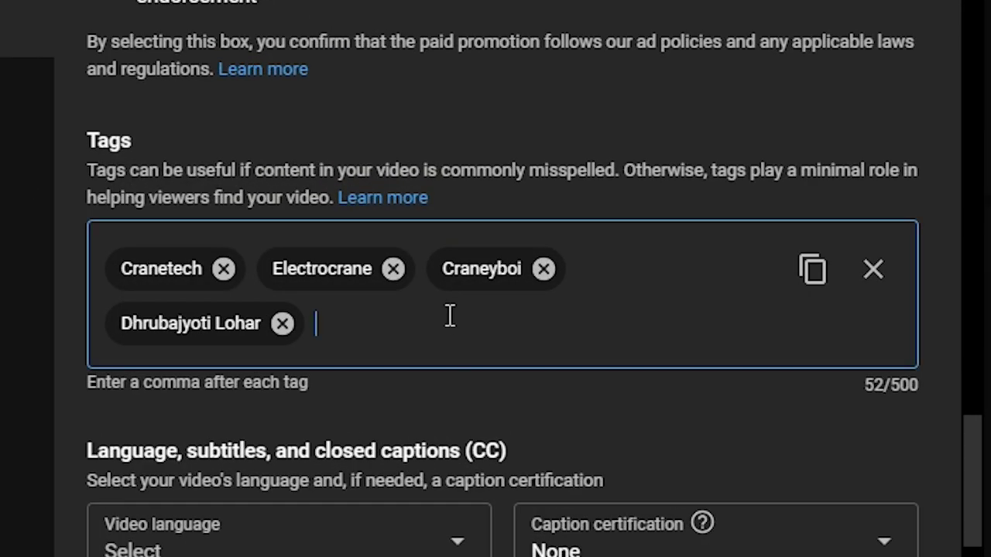
text(valo)
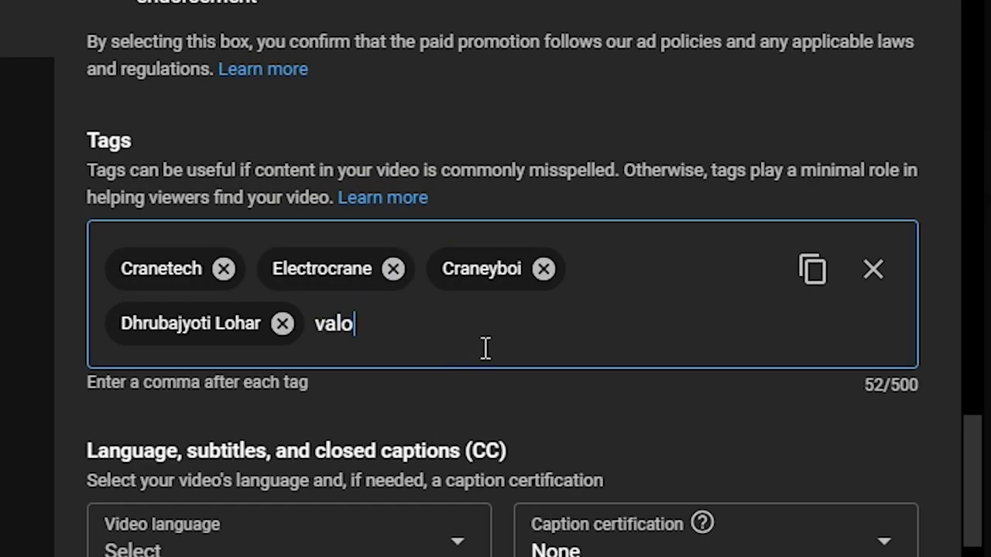
text(rant l)
text(ive,)
text(live,)
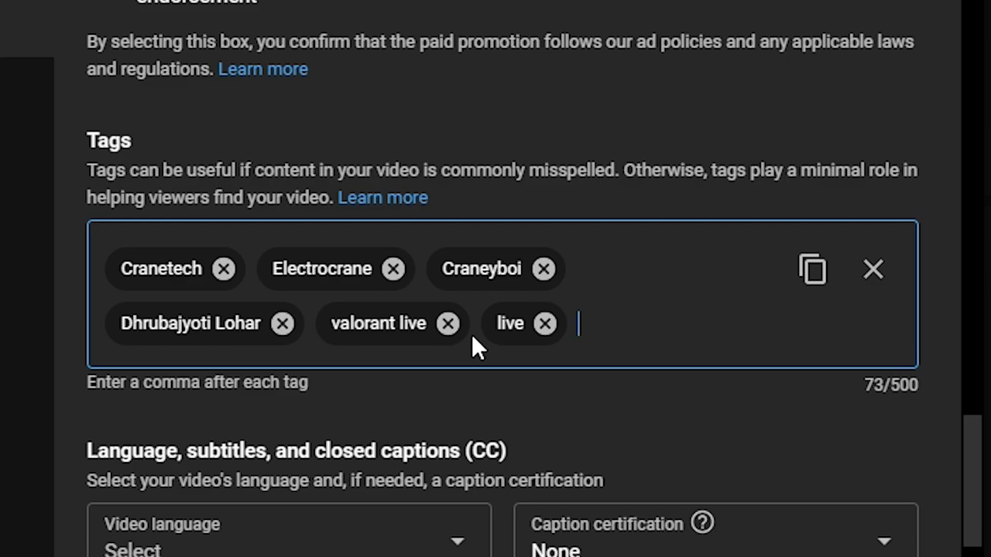
text(valorant live 1080p,let's play v)
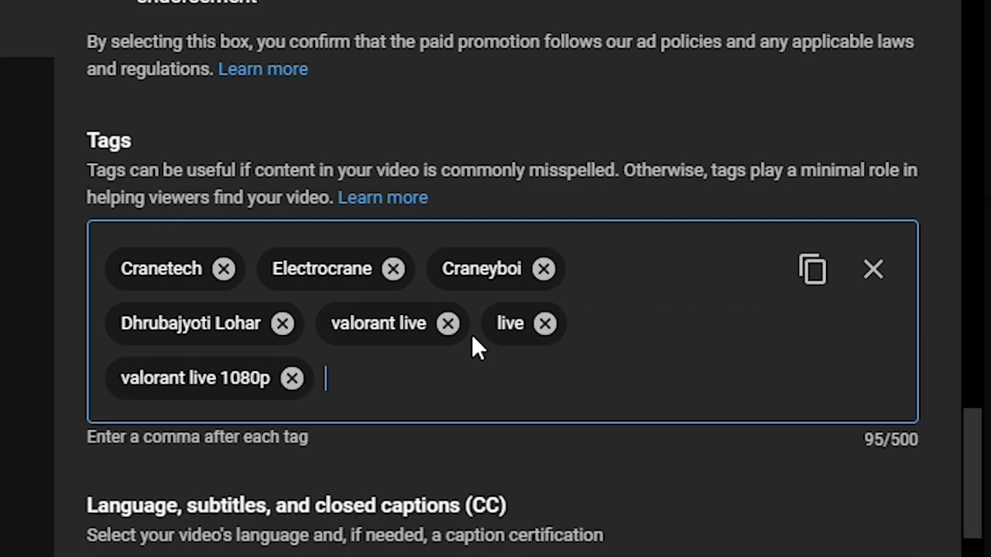
text(alorant,d)
key(BackSpace)
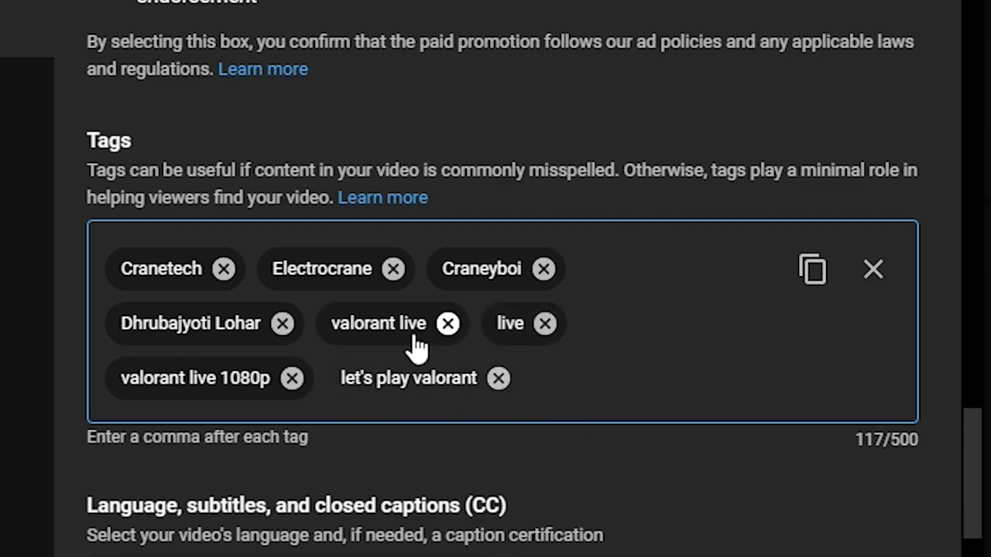
scroll(883, 391, down, 5)
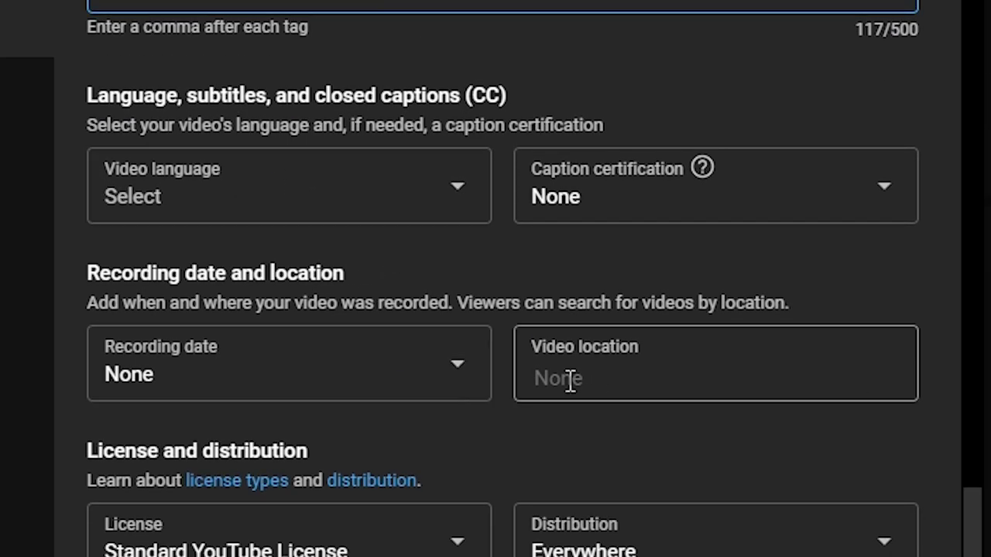
scroll(534, 383, down, 3)
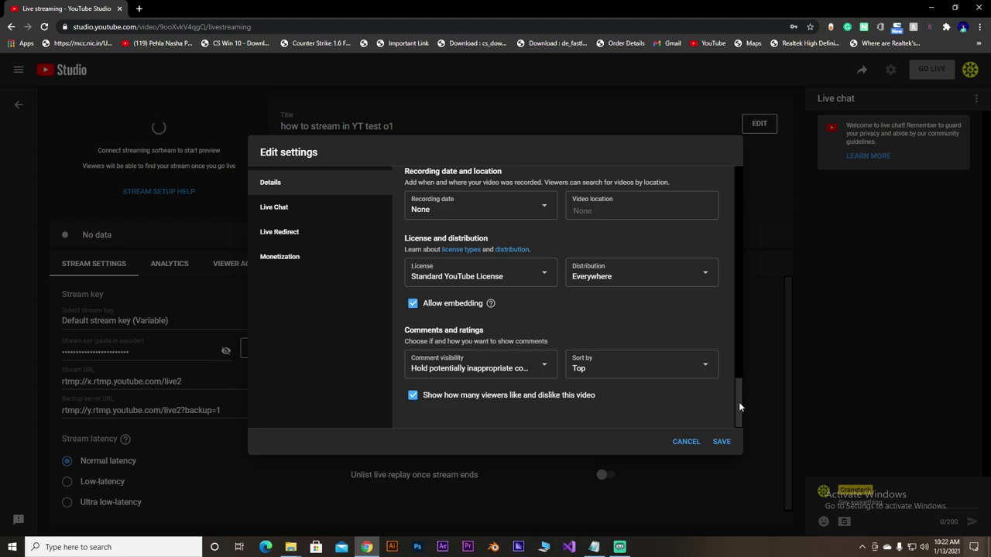
drag(739, 406, 716, 272)
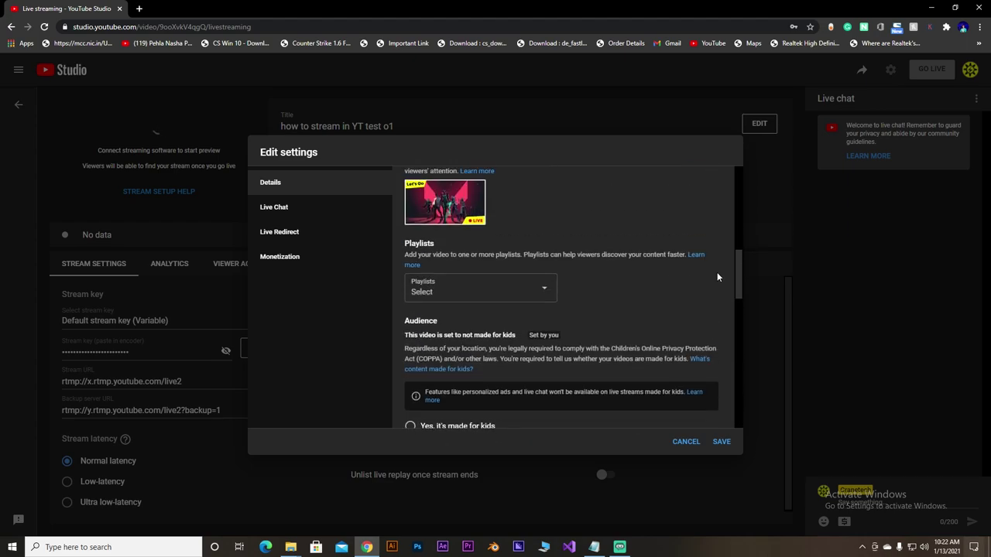
- Review the Live Chat, Live Redirect and Monetization settings tabs
click(286, 220)
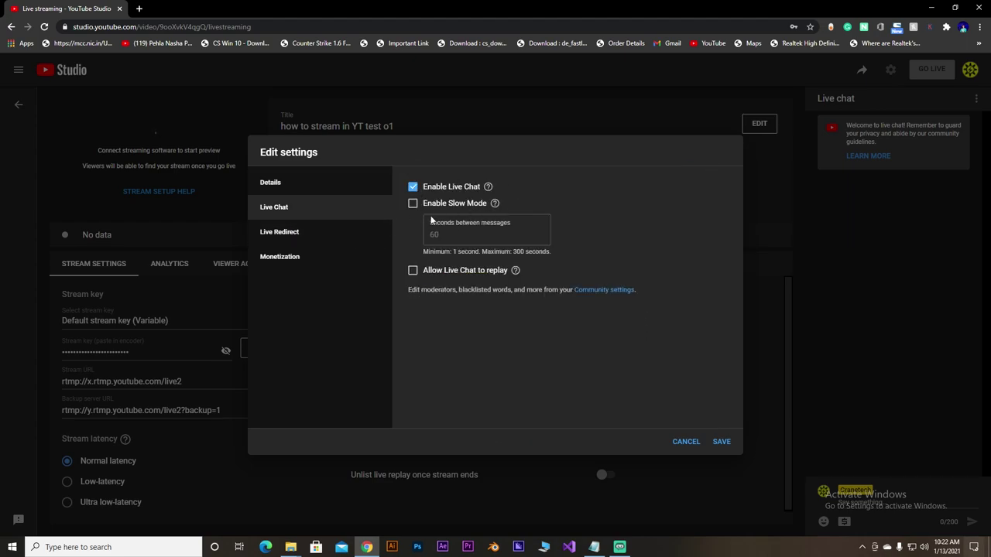
click(294, 236)
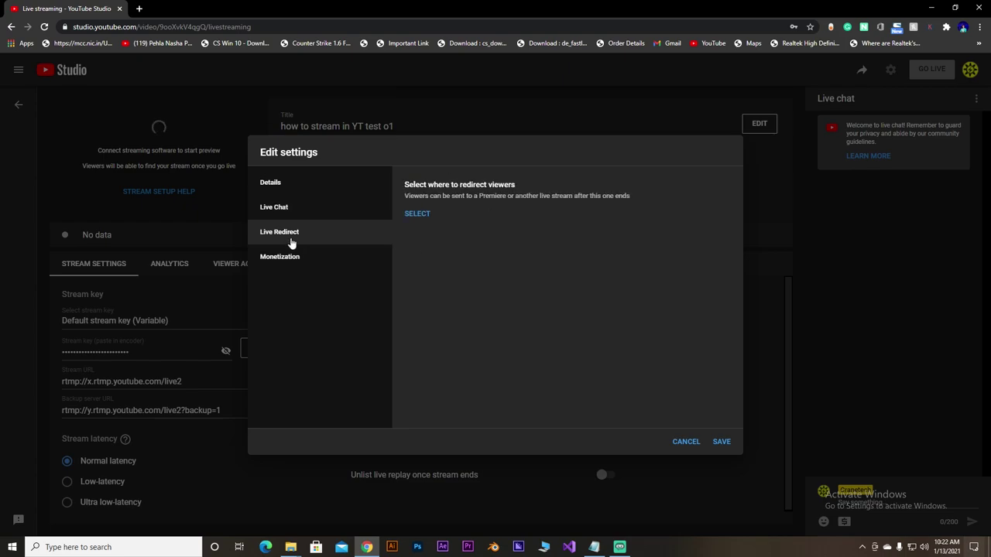
click(309, 263)
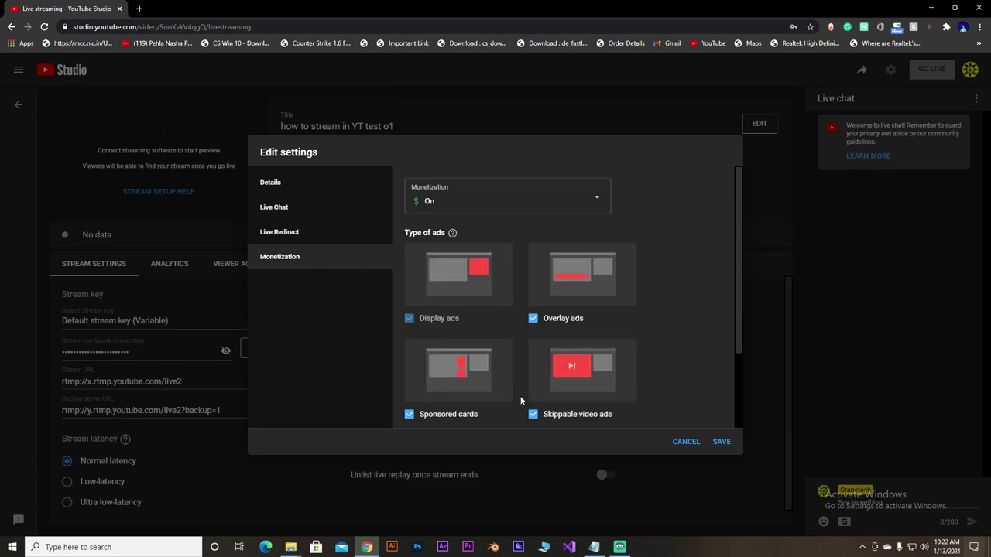
scroll(534, 408, down, 2)
- Save the stream settings and write a 'Thanks for coming' live chat message
click(721, 449)
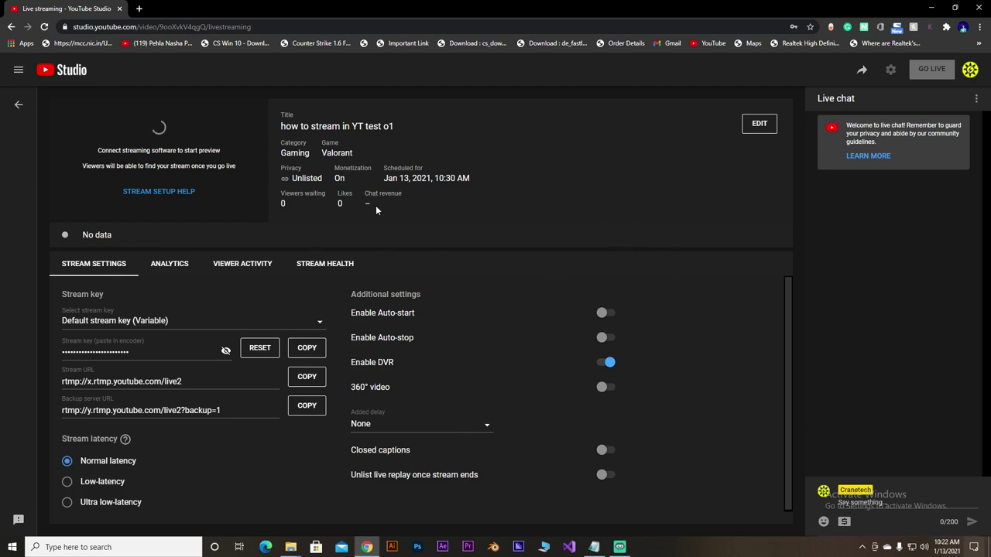
click(918, 510)
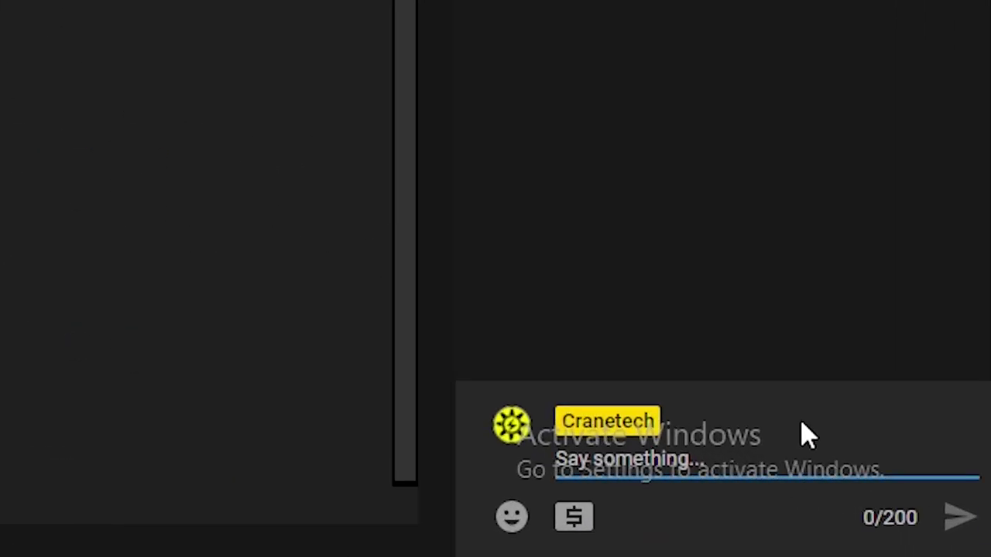
text(Thanks fgo)
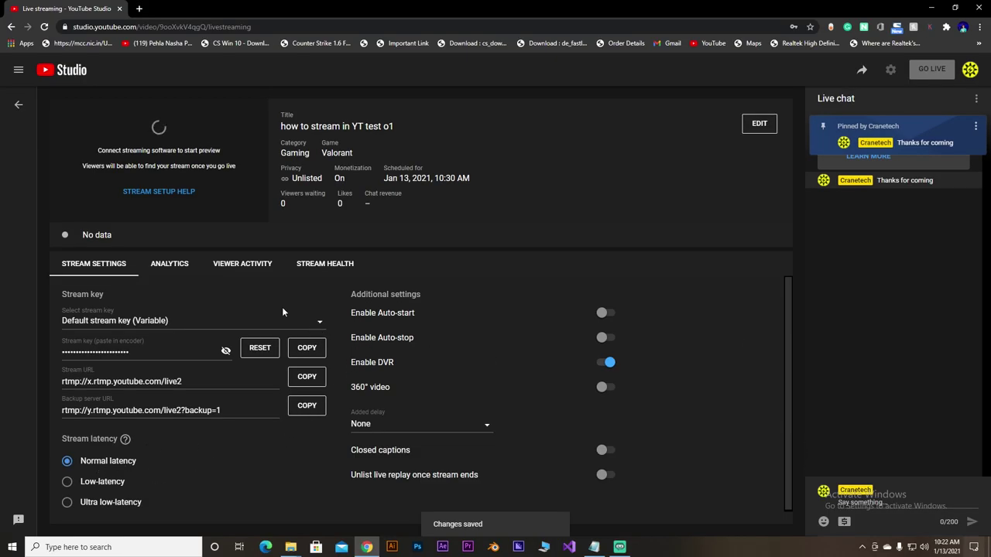
- Check Analytics, Viewer Activity and Stream Health, then choose Low-latency in Stream Settings
click(182, 267)
click(240, 271)
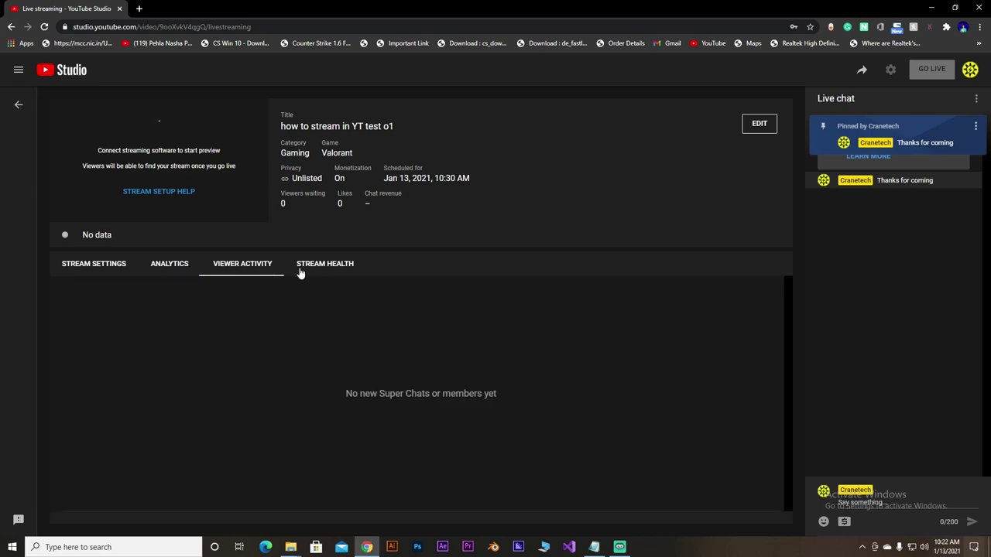
click(335, 268)
click(124, 265)
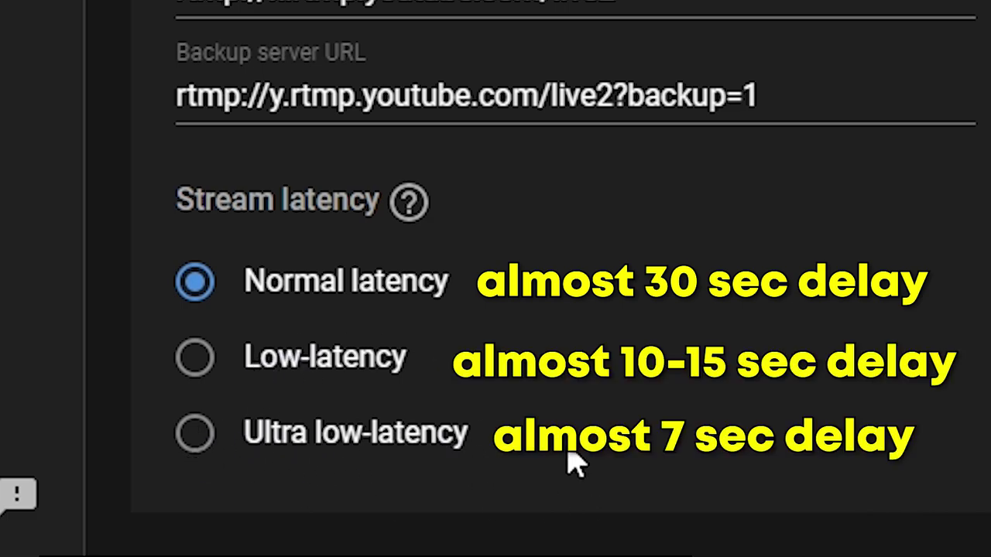
click(195, 360)
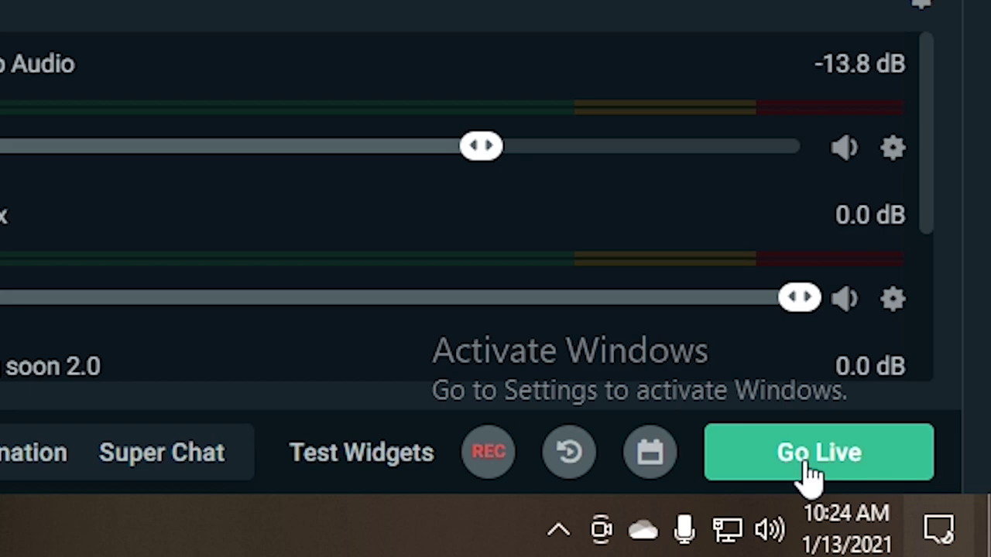
- Set up Go Live on the 'how to stream in YT test o1' event, keeping Unlisted and Gaming
click(805, 476)
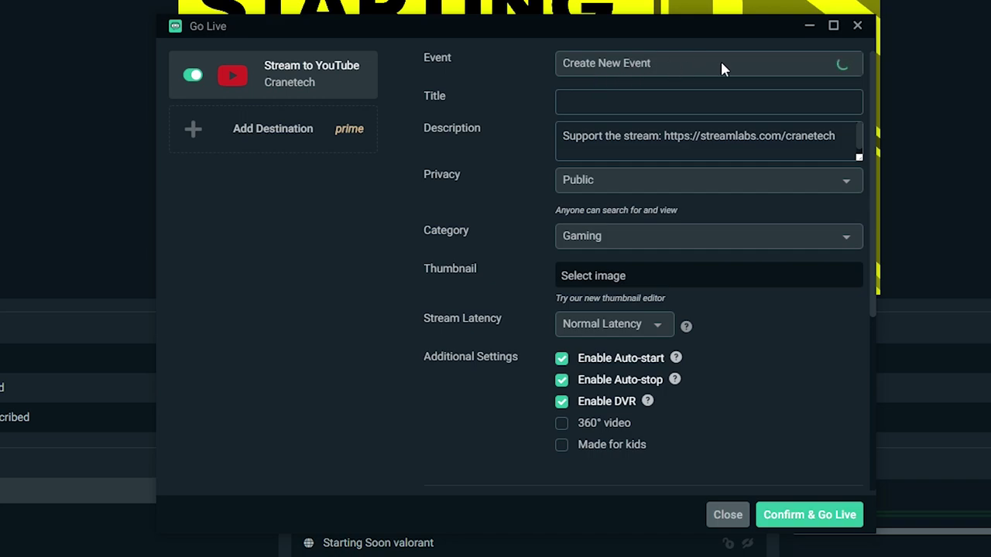
click(763, 63)
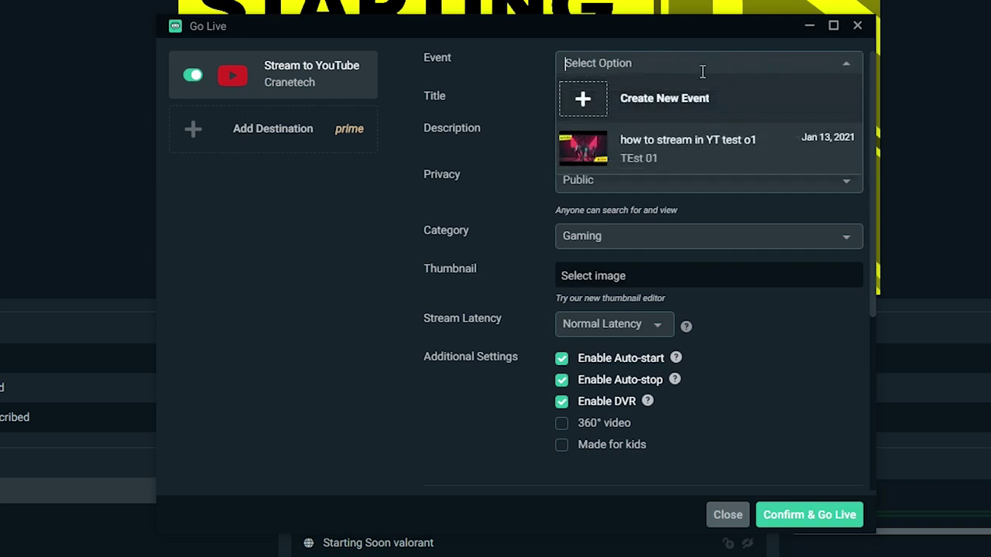
click(674, 152)
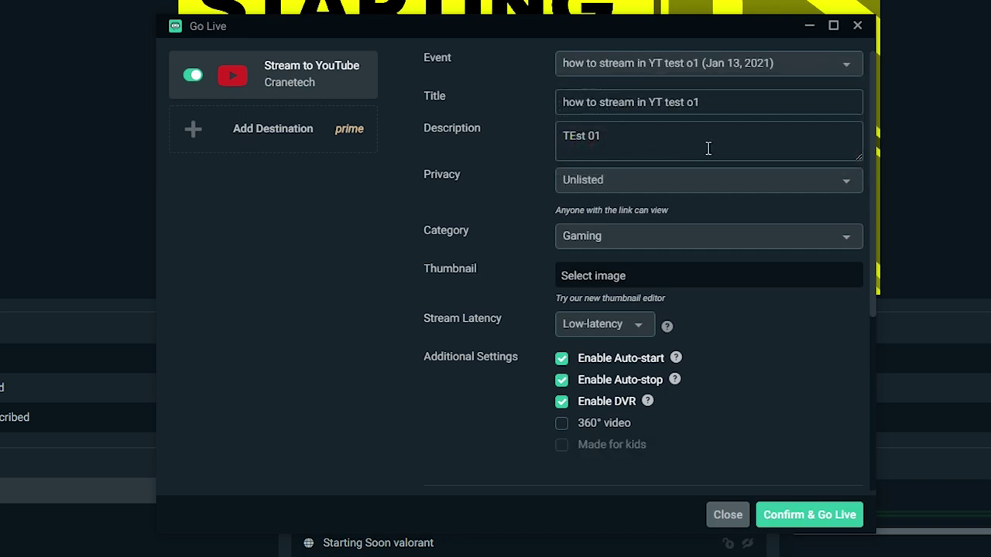
click(646, 185)
click(627, 239)
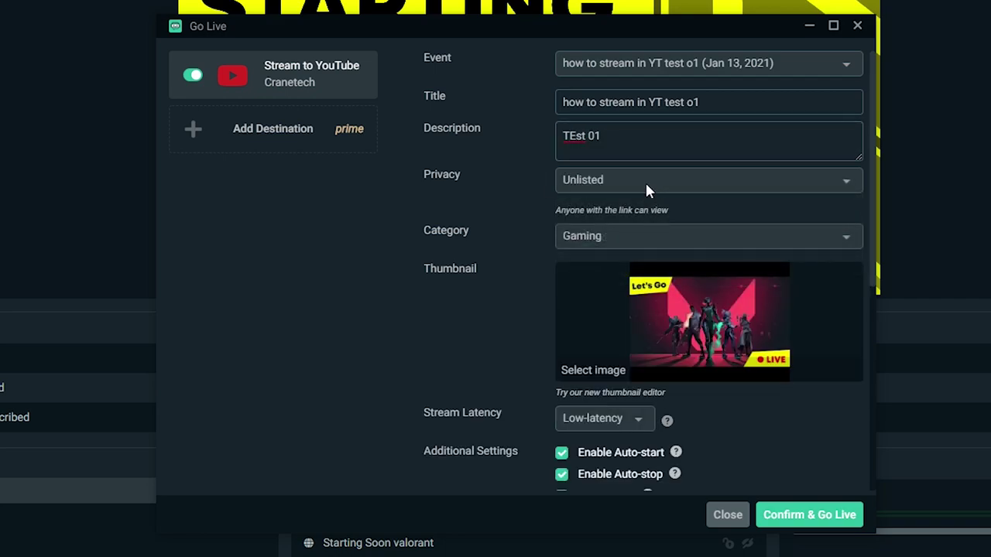
click(650, 237)
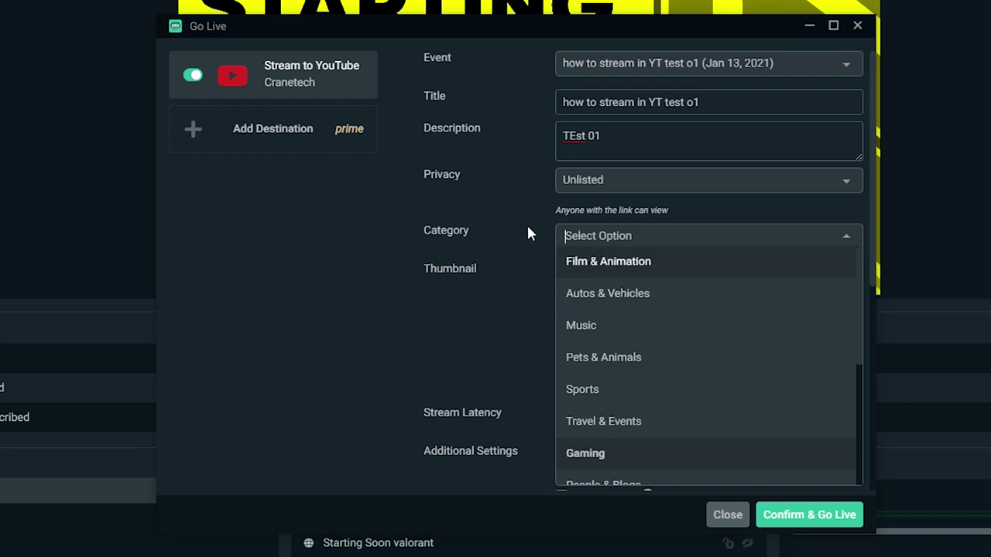
click(558, 234)
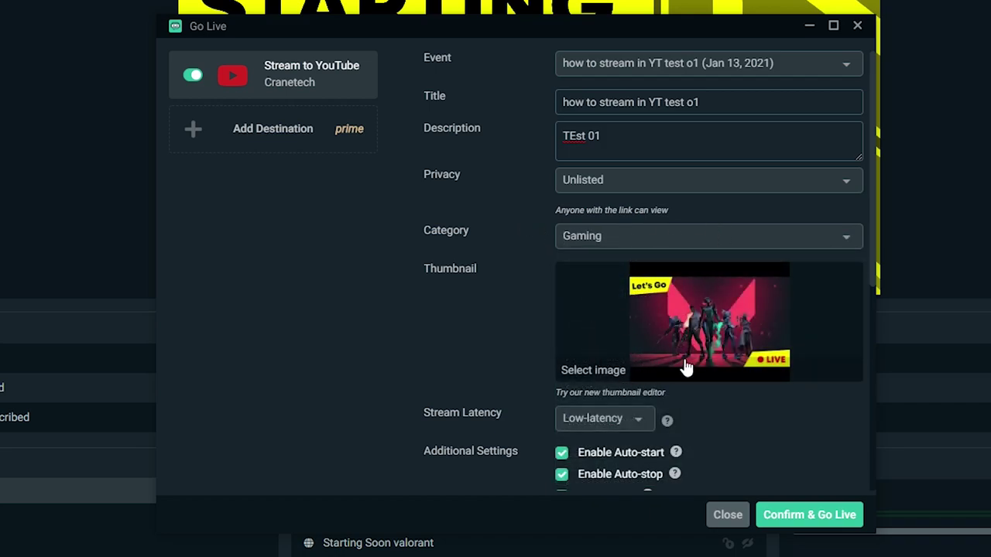
- Turn off tweet sharing and confirm to start the live broadcast
drag(868, 274, 833, 353)
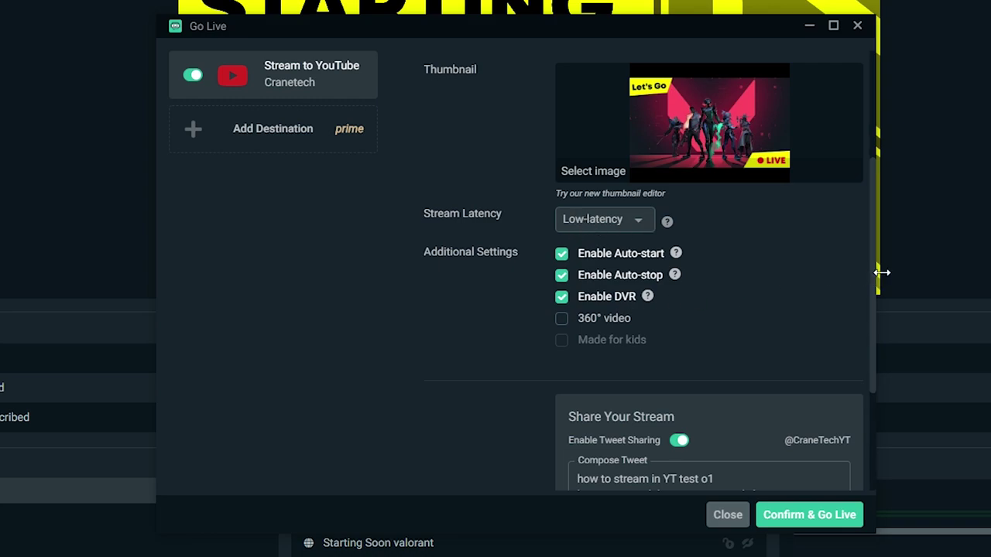
drag(881, 273, 875, 307)
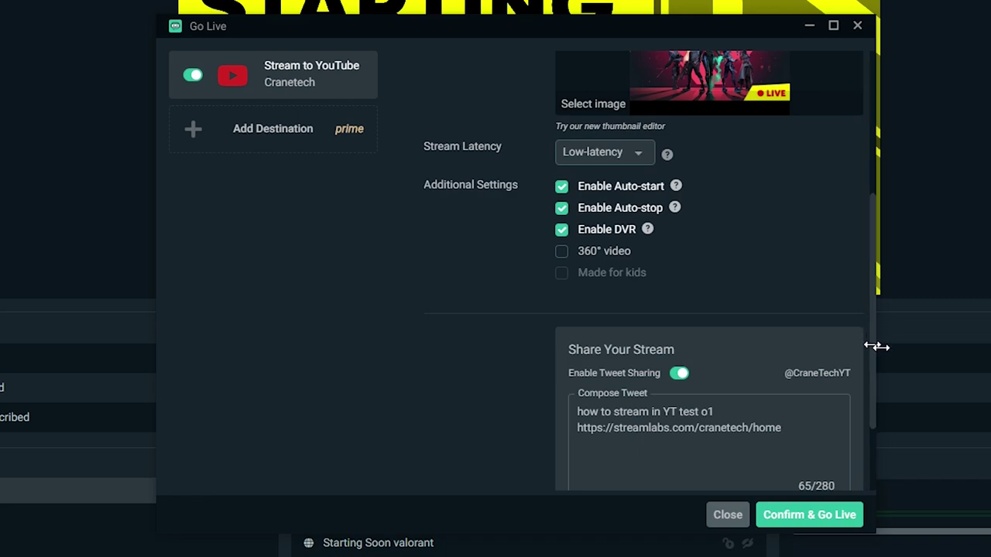
drag(875, 347, 874, 426)
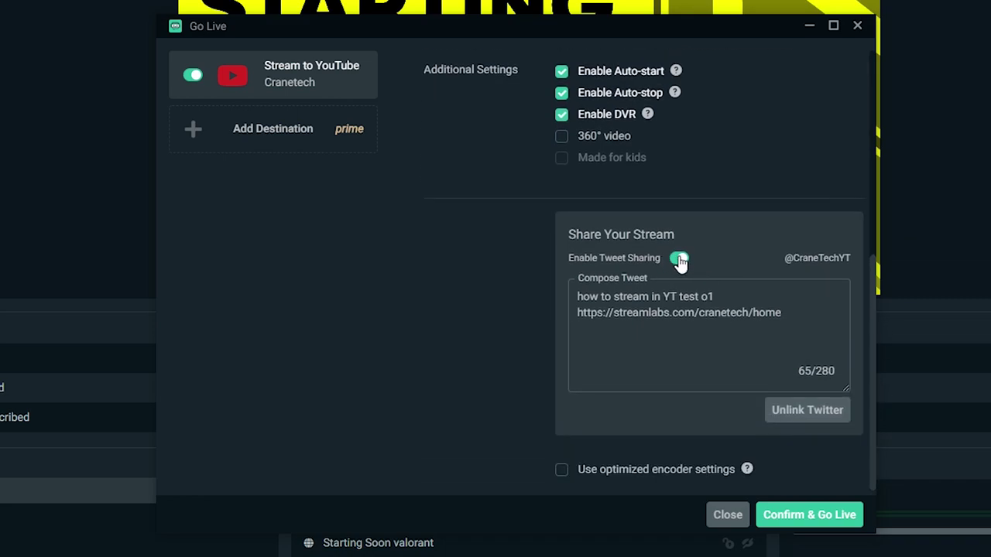
click(678, 260)
scroll(873, 254, up, 6)
scroll(859, 155, down, 4)
scroll(871, 201, down, 3)
click(797, 514)
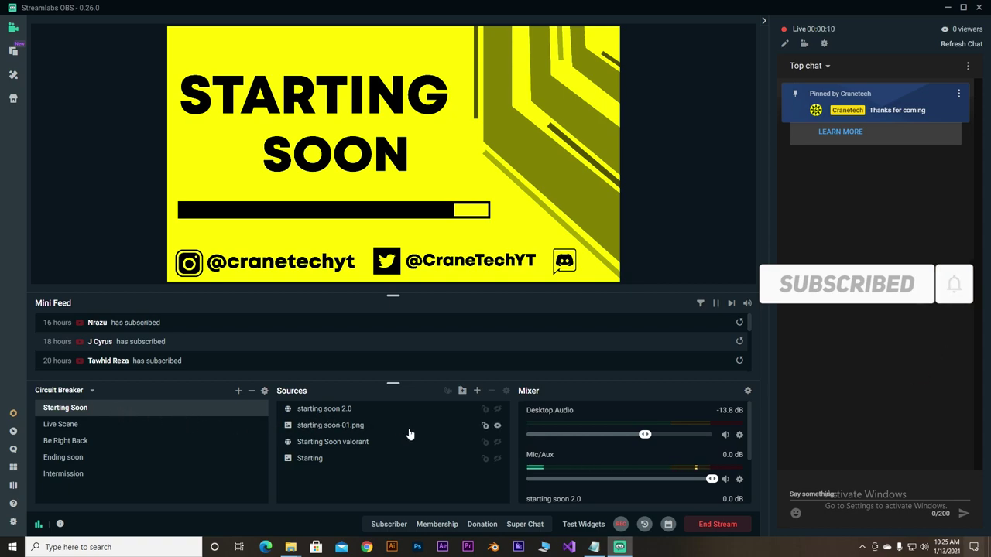
- Toggle the yellow and purple Starting Soon overlays' visibility, then switch to the Live Scene
click(500, 426)
click(499, 414)
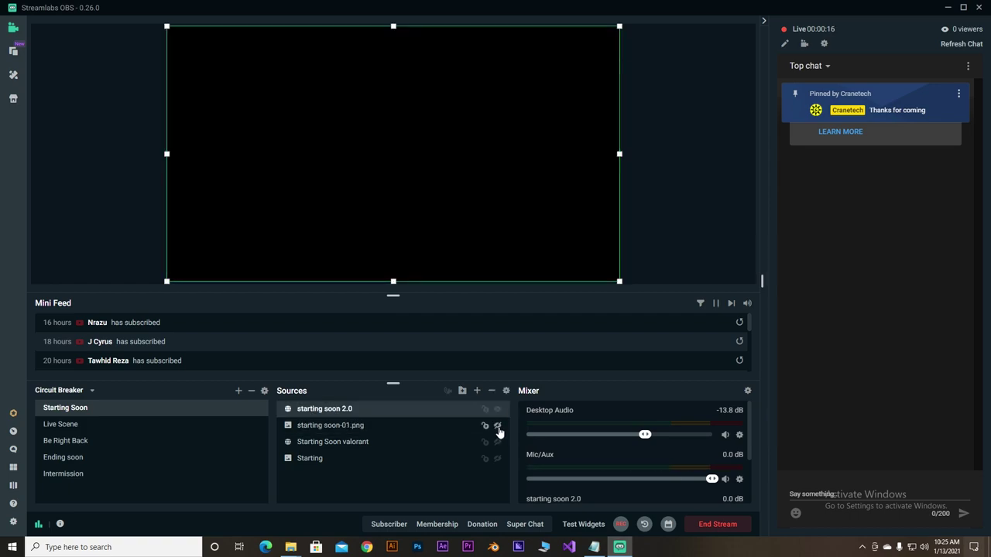
click(498, 427)
click(497, 425)
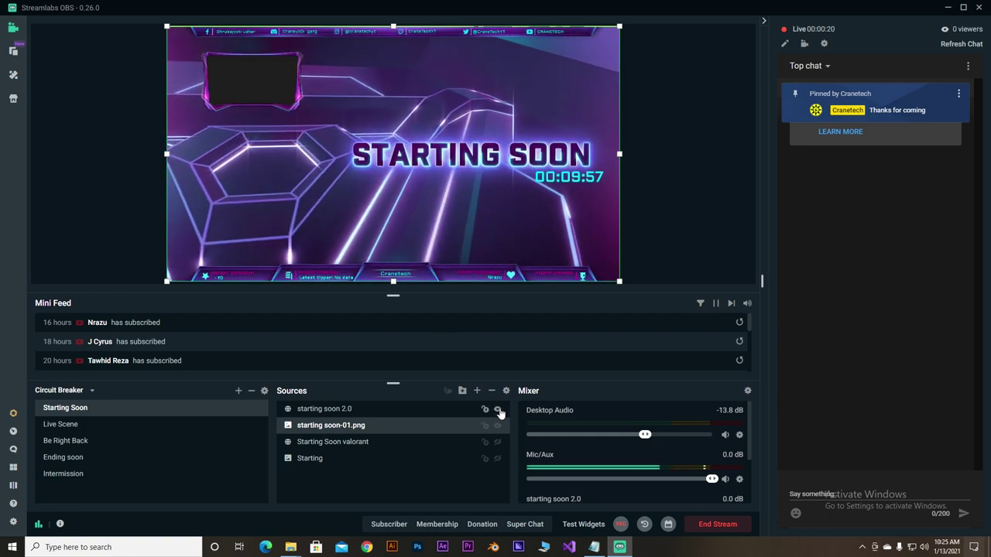
click(497, 409)
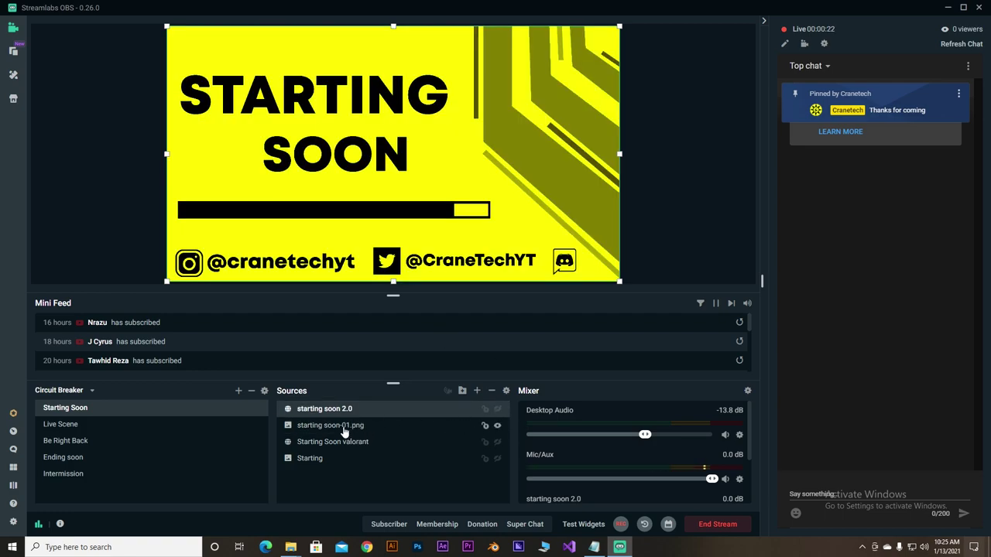
click(74, 425)
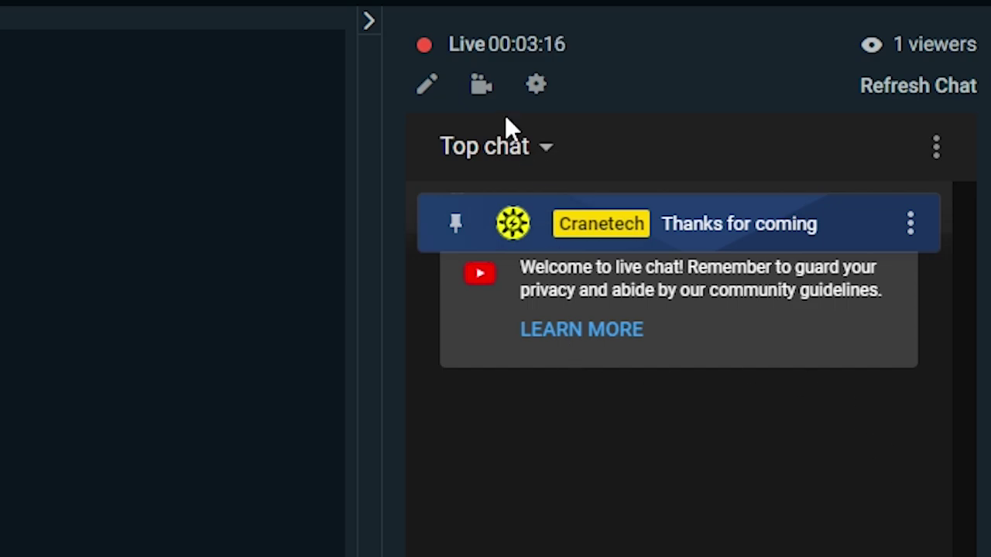
- Change the live stream title to 'Playing CS GO :', then open the stream's YouTube Studio dashboard
click(433, 85)
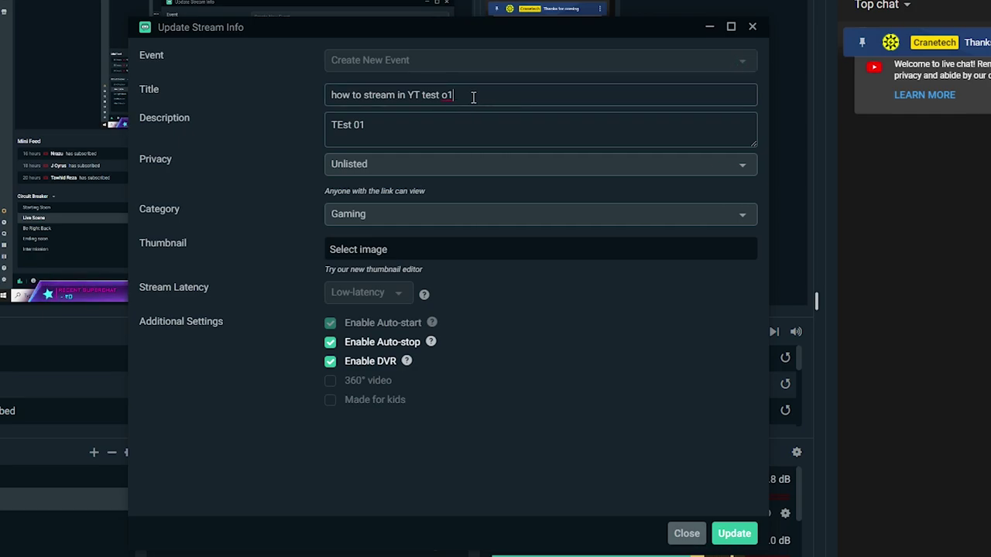
drag(473, 97, 283, 92)
text(Play)
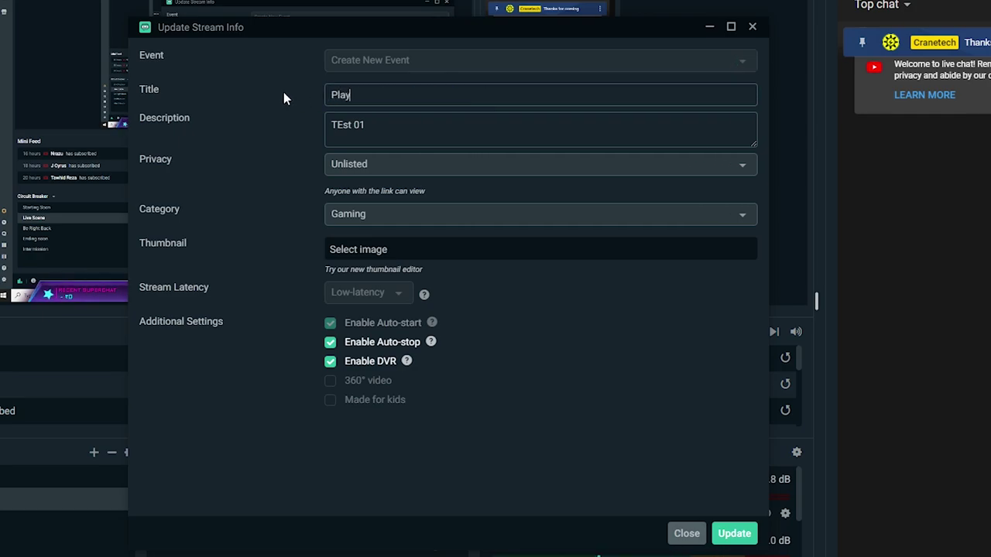
text(ing CS GO :)
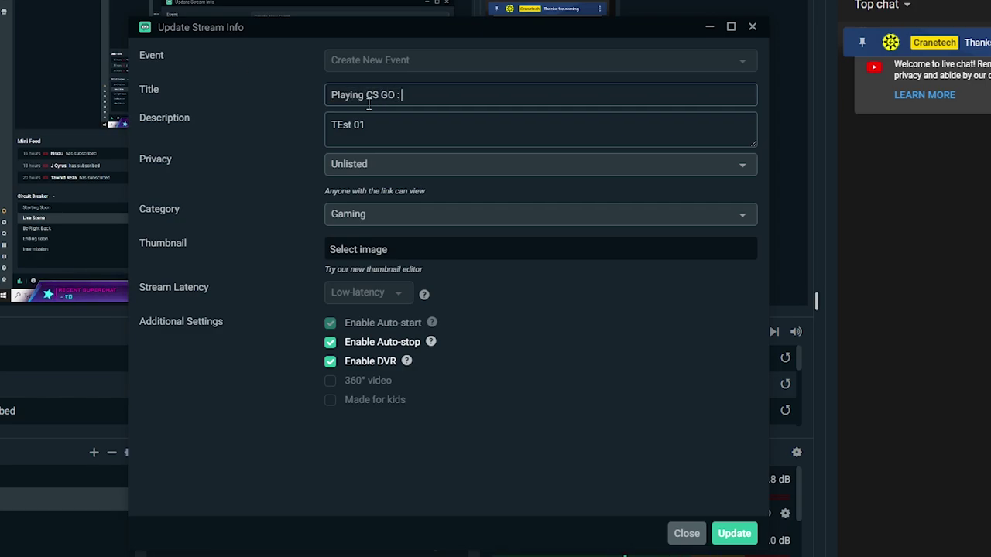
click(381, 125)
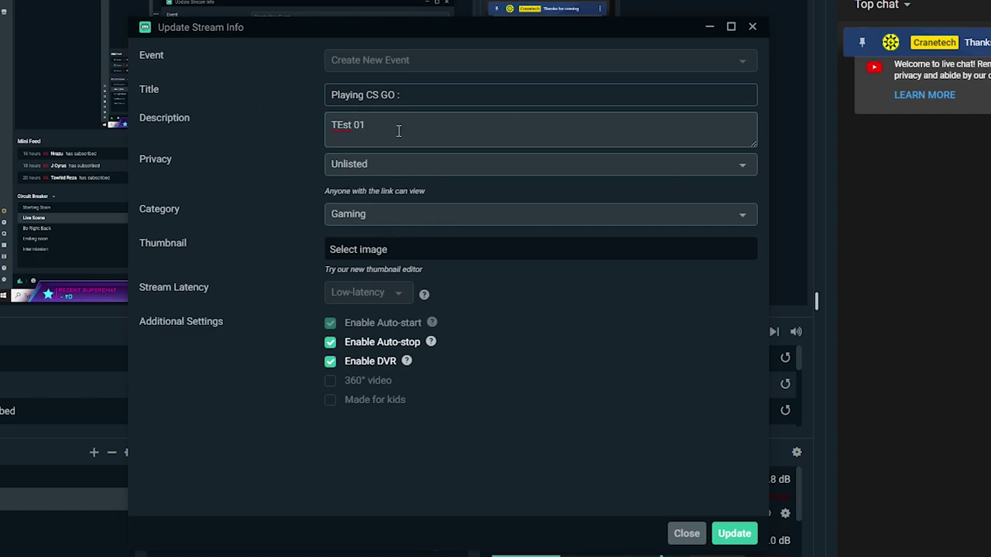
click(399, 215)
click(281, 267)
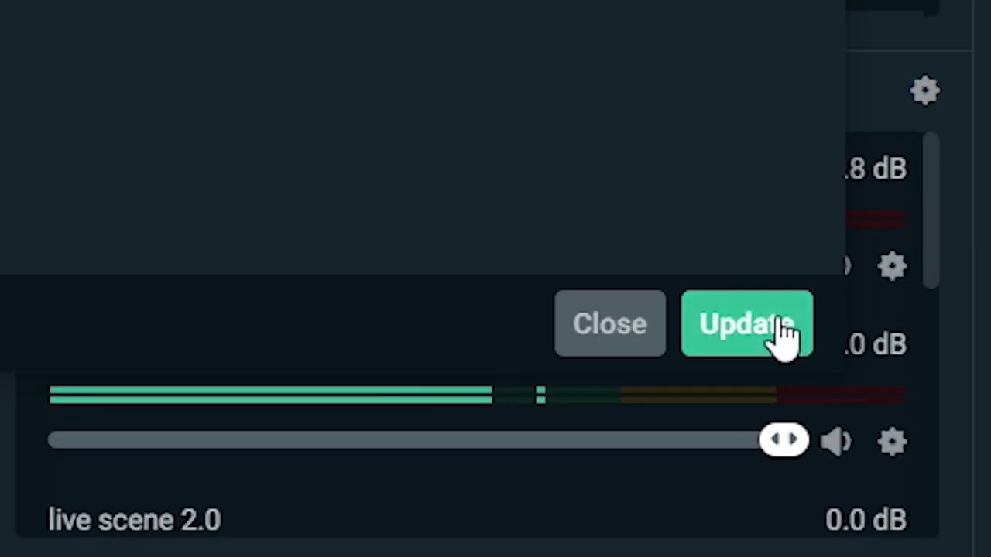
click(741, 532)
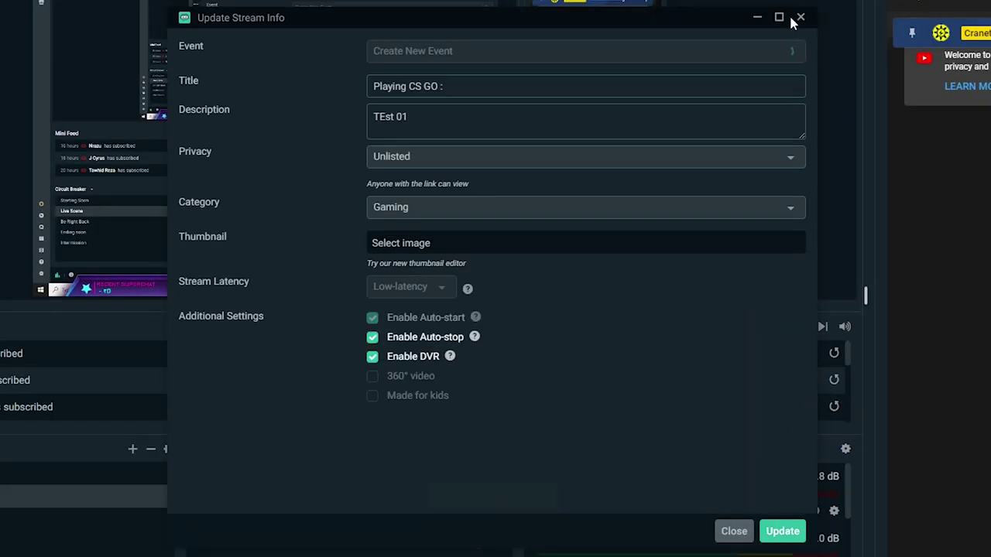
click(802, 20)
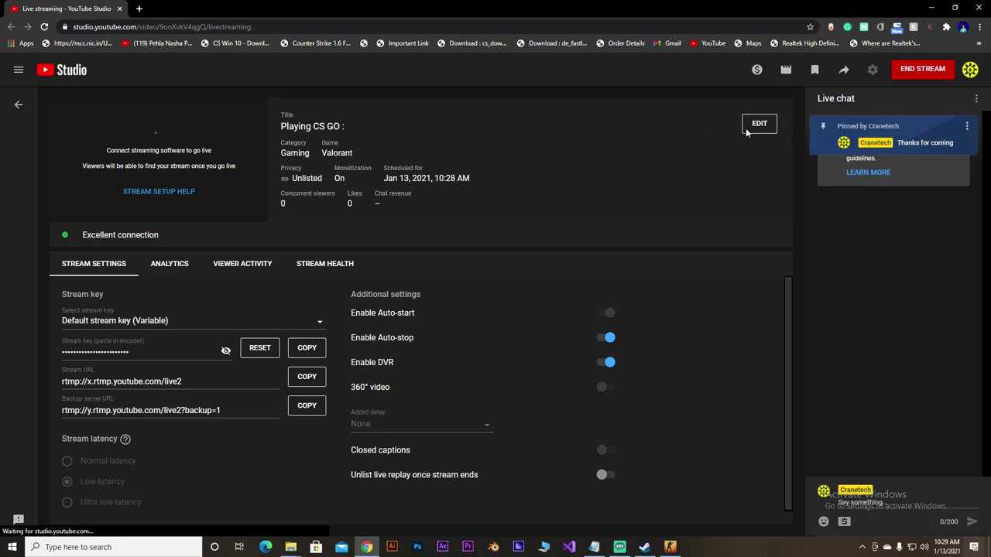
- Replace the stream's game Valorant with Counter-Strike: Global Offensive and save the settings
click(751, 131)
scroll(539, 292, down, 6)
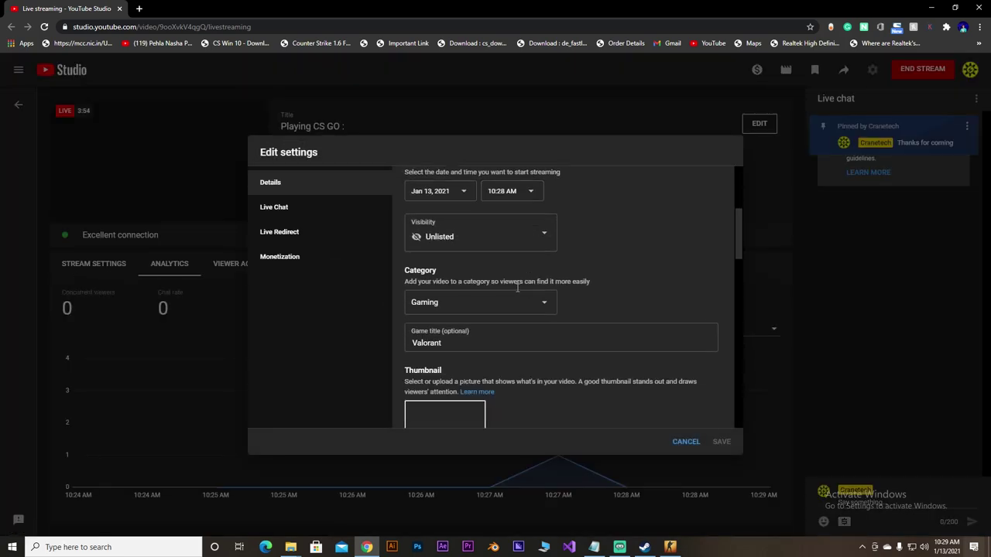
scroll(486, 287, up, 1)
click(458, 298)
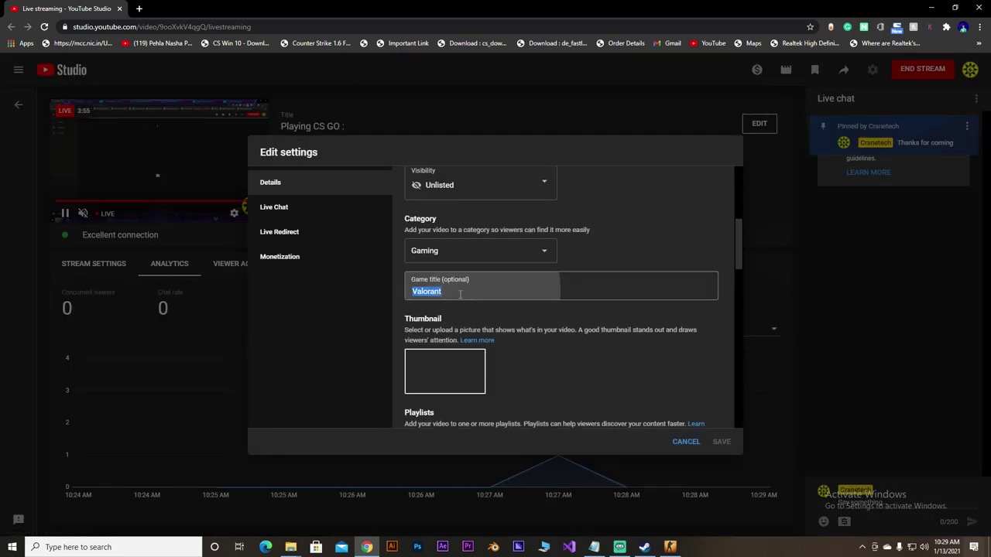
text(Coun)
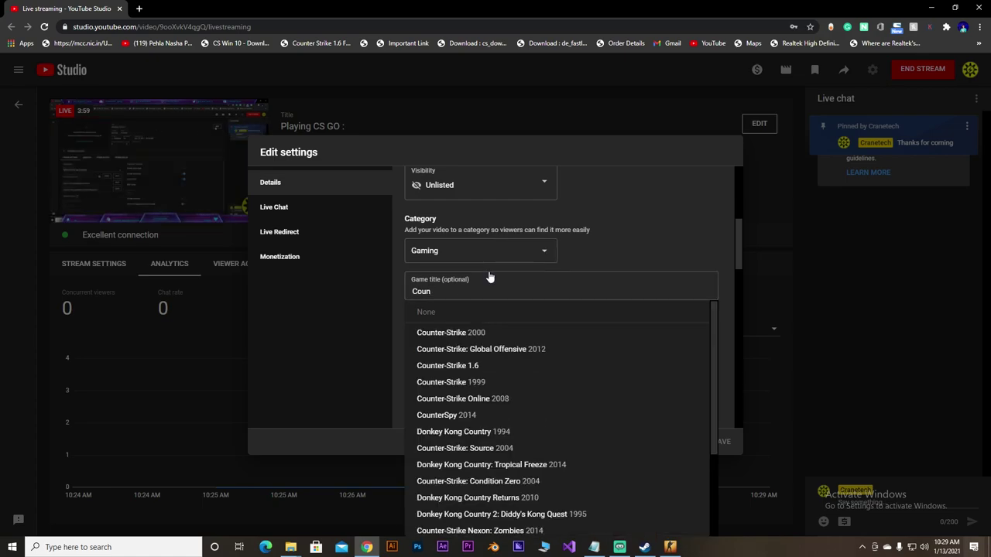
click(507, 348)
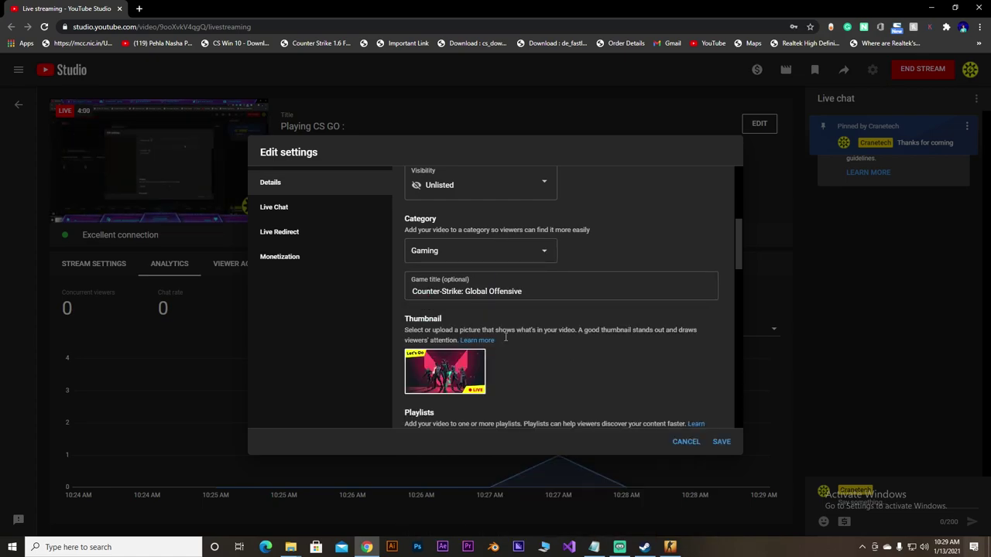
click(727, 442)
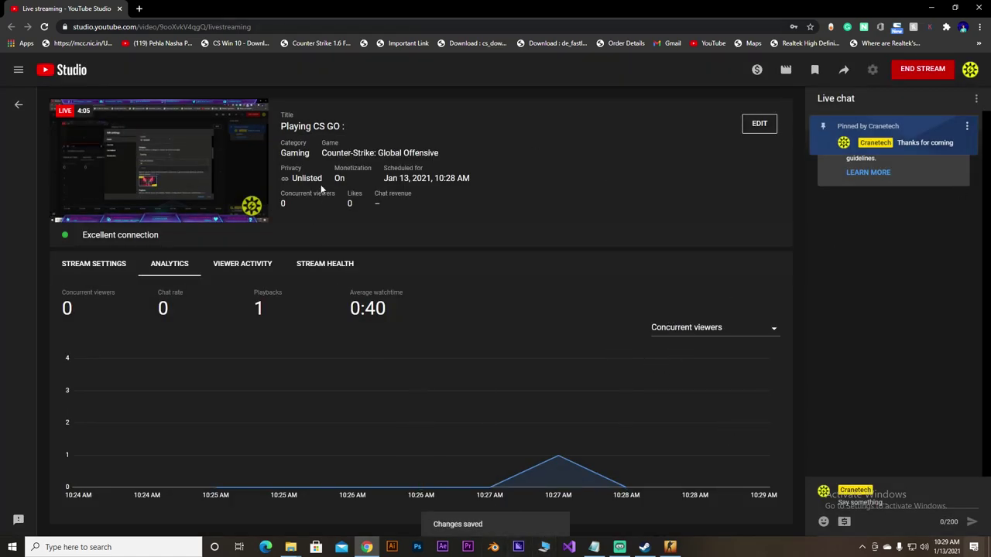
drag(342, 158, 447, 159)
click(496, 160)
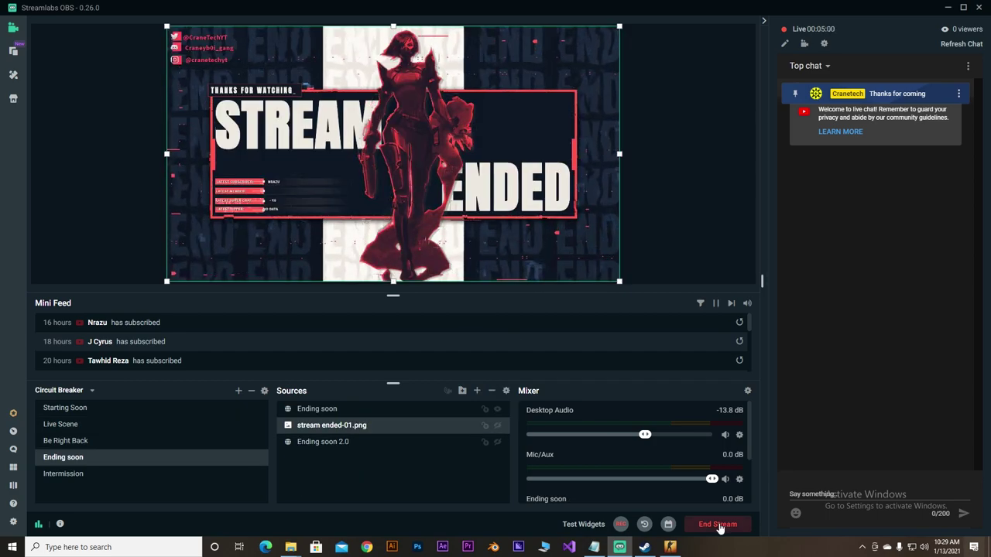
- Post 'Bye' and 'Goodnight goodluck' in the live chat, then end the stream in Streamlabs OBS
click(807, 493)
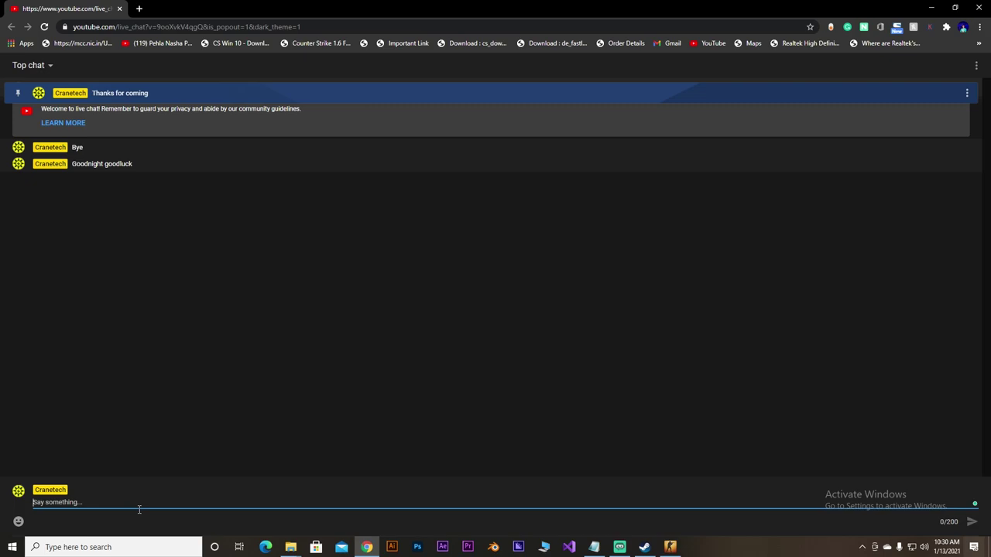
key(alt+Tab)
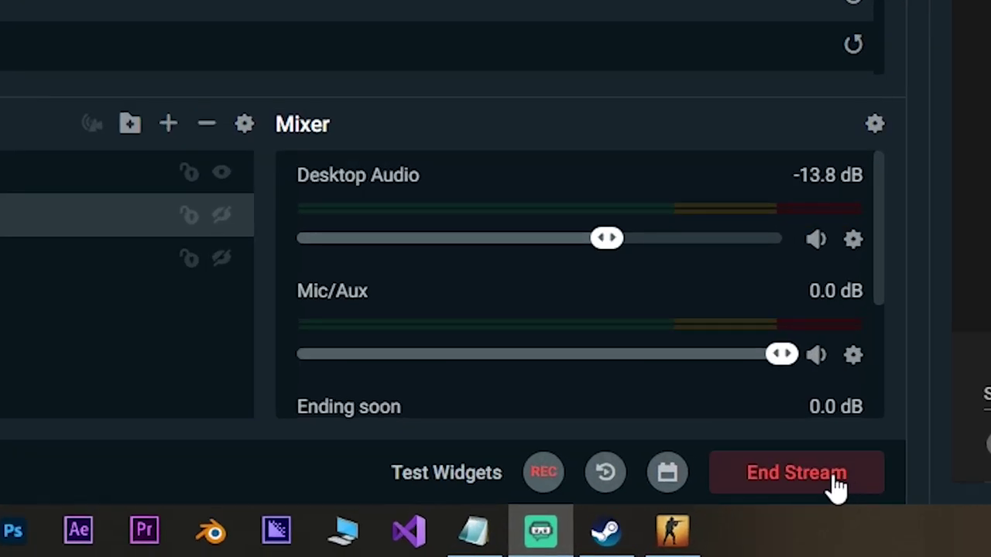
click(835, 486)
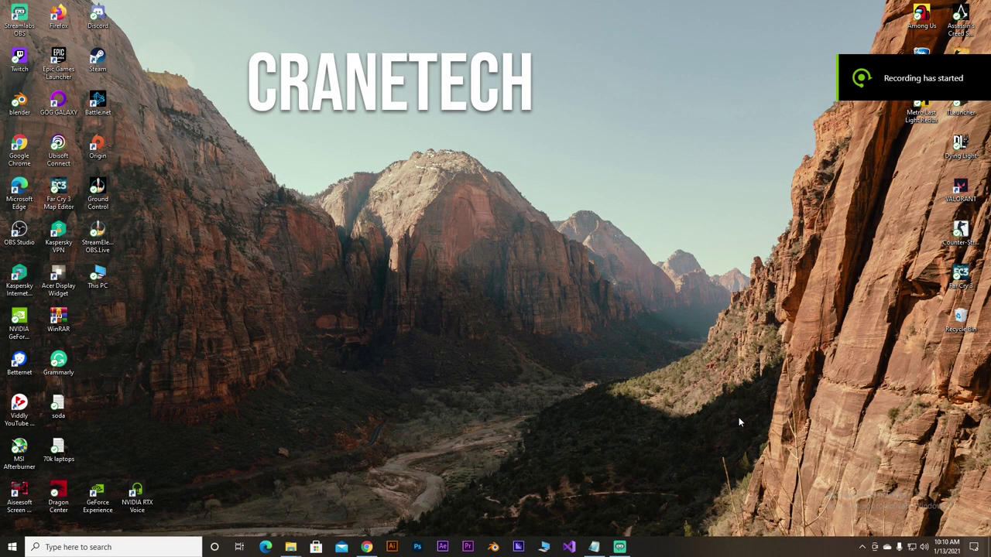
- Minimize Streamlabs OBS and open YouTube in Google Chrome
click(628, 548)
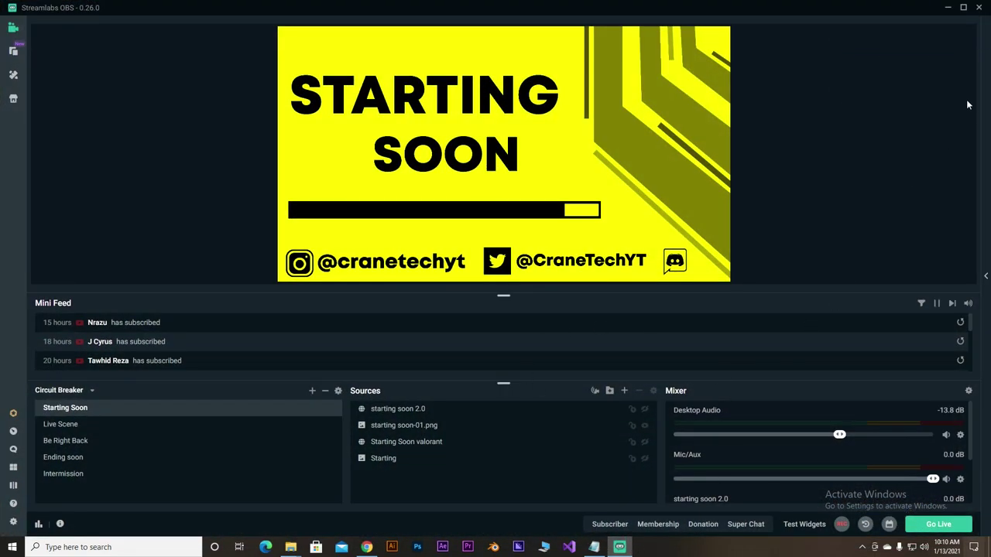
click(951, 7)
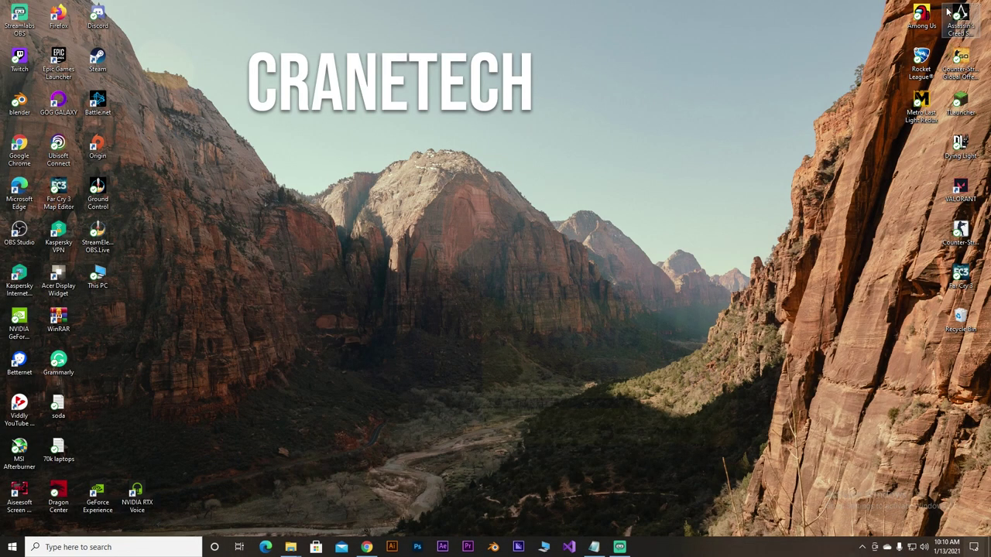
click(377, 548)
click(389, 270)
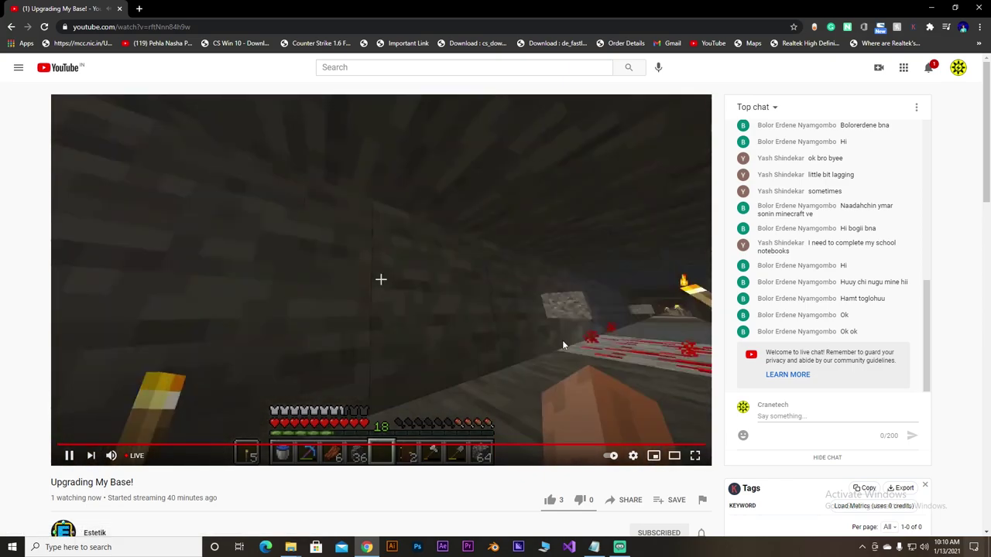
- Like the 'Upgrading My Base!' live stream and post 'op' in its chat
click(550, 499)
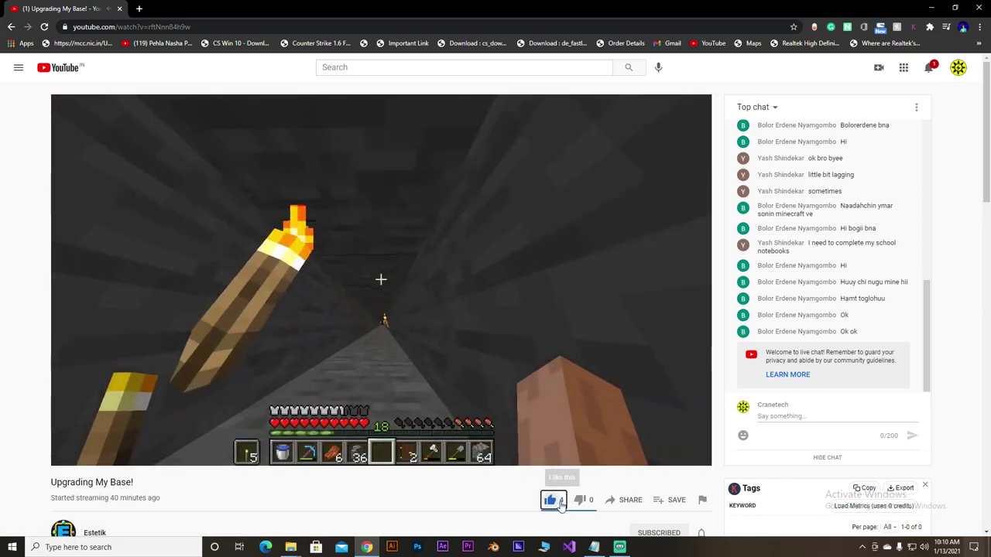
scroll(582, 427, down, 2)
scroll(601, 408, up, 2)
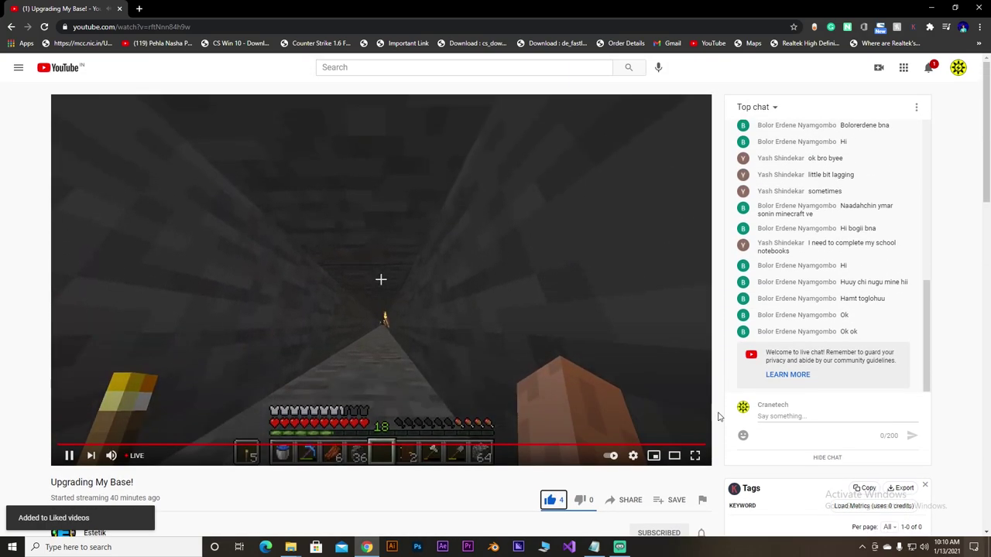
click(793, 425)
text(op)
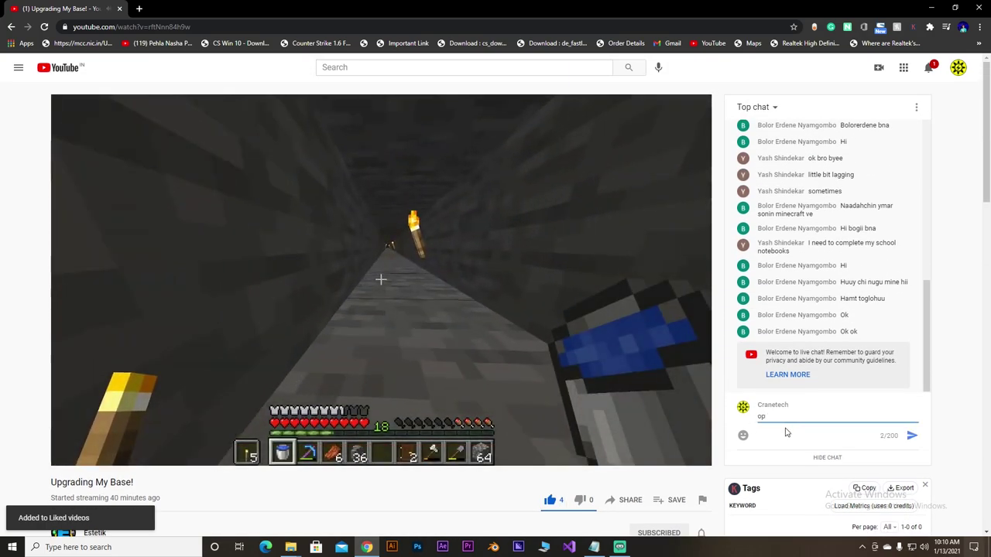
key(Return)
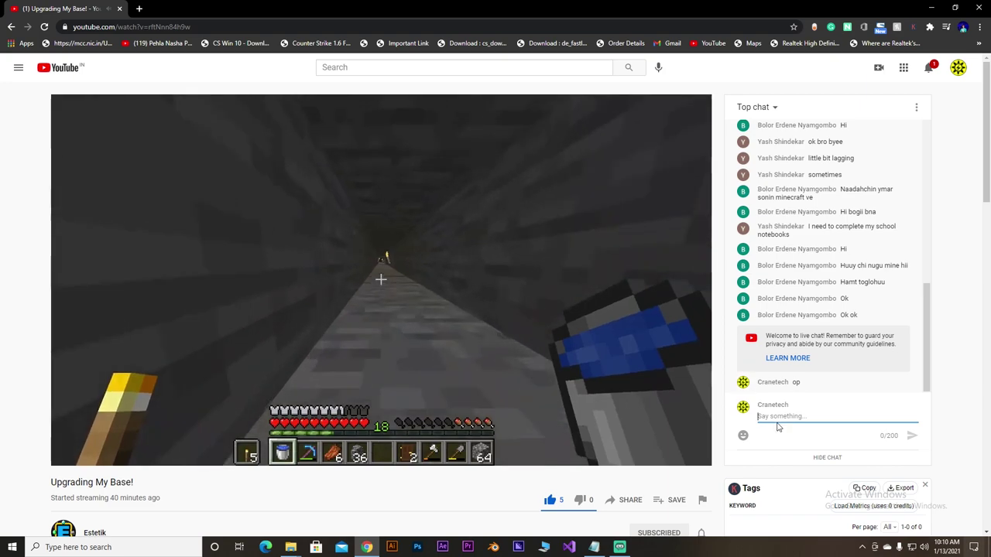